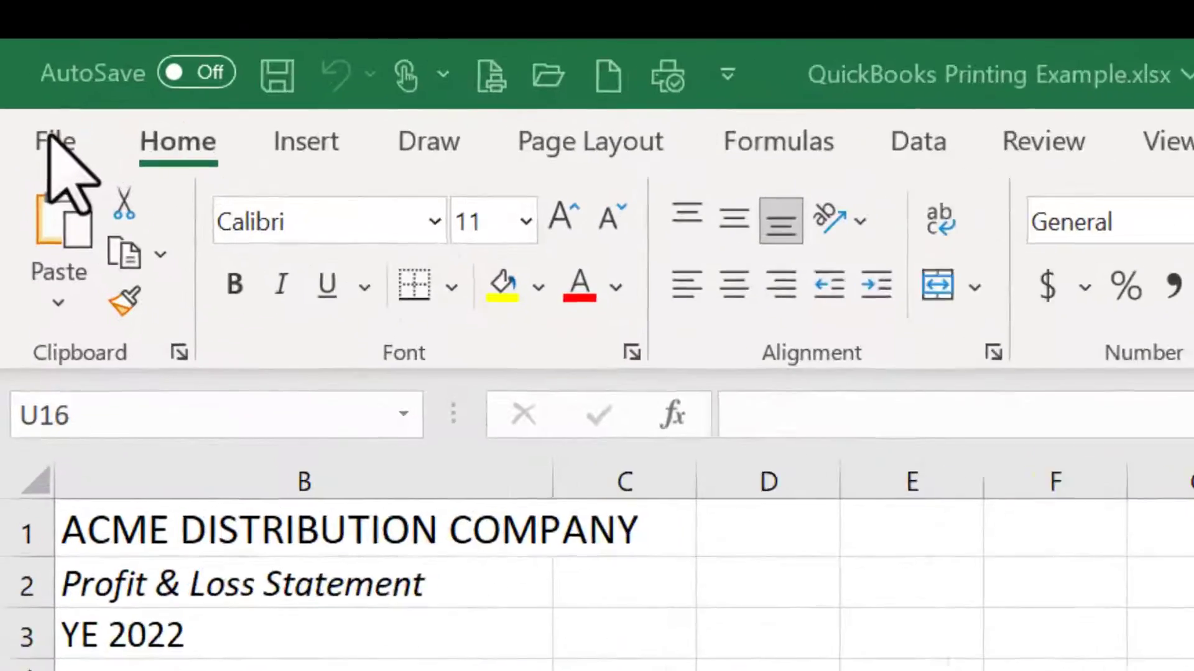
Open the page setup options from the print preview, close them without changes and return to the worksheet
click(55, 141)
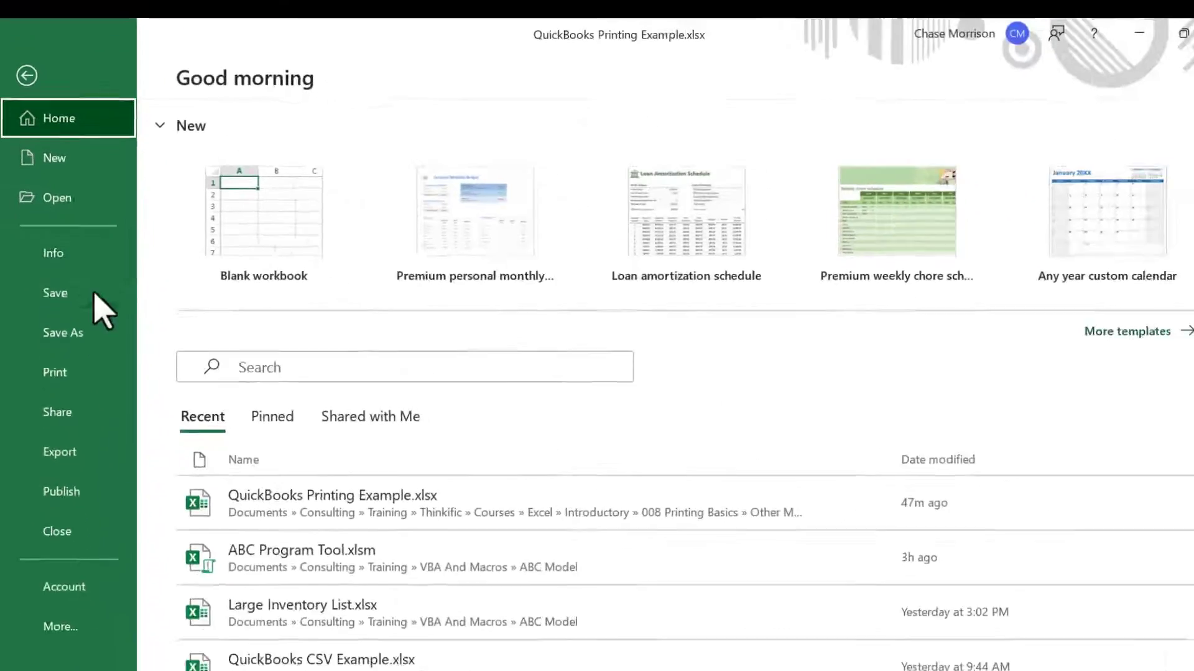
click(77, 377)
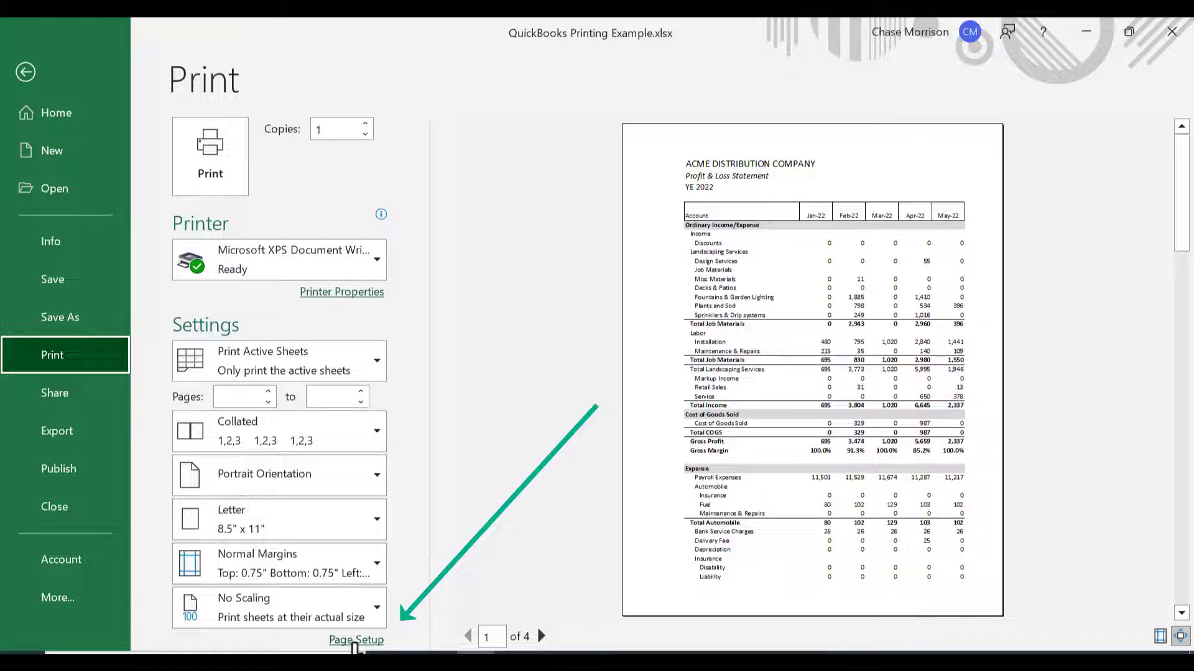
click(354, 644)
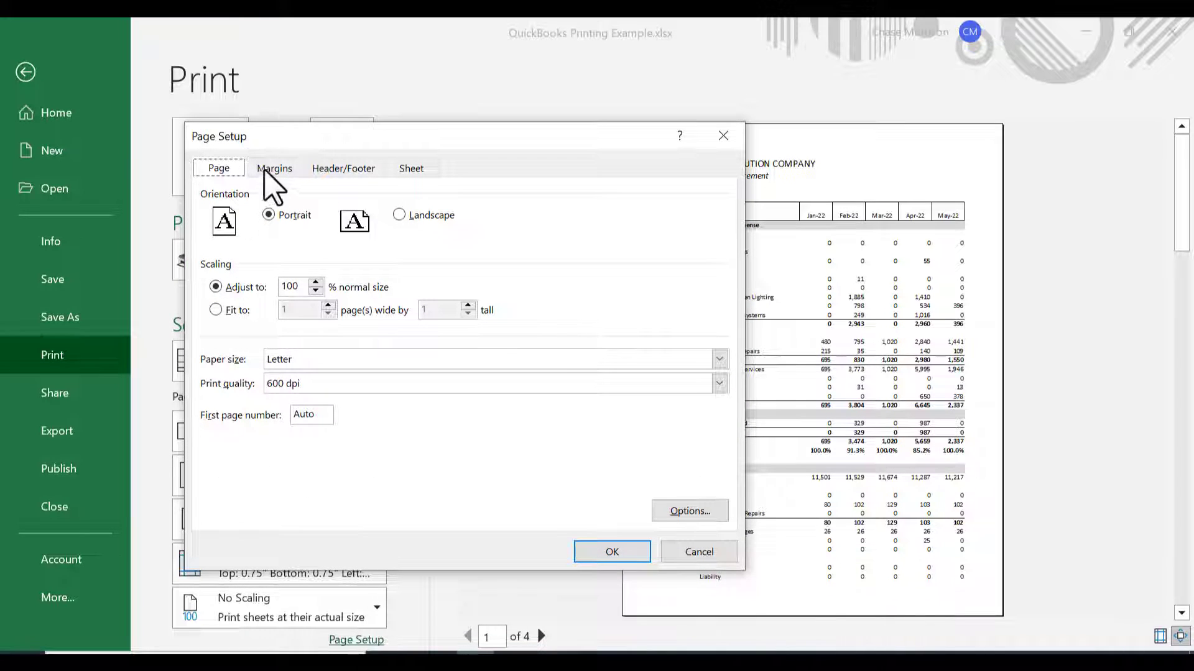
click(701, 552)
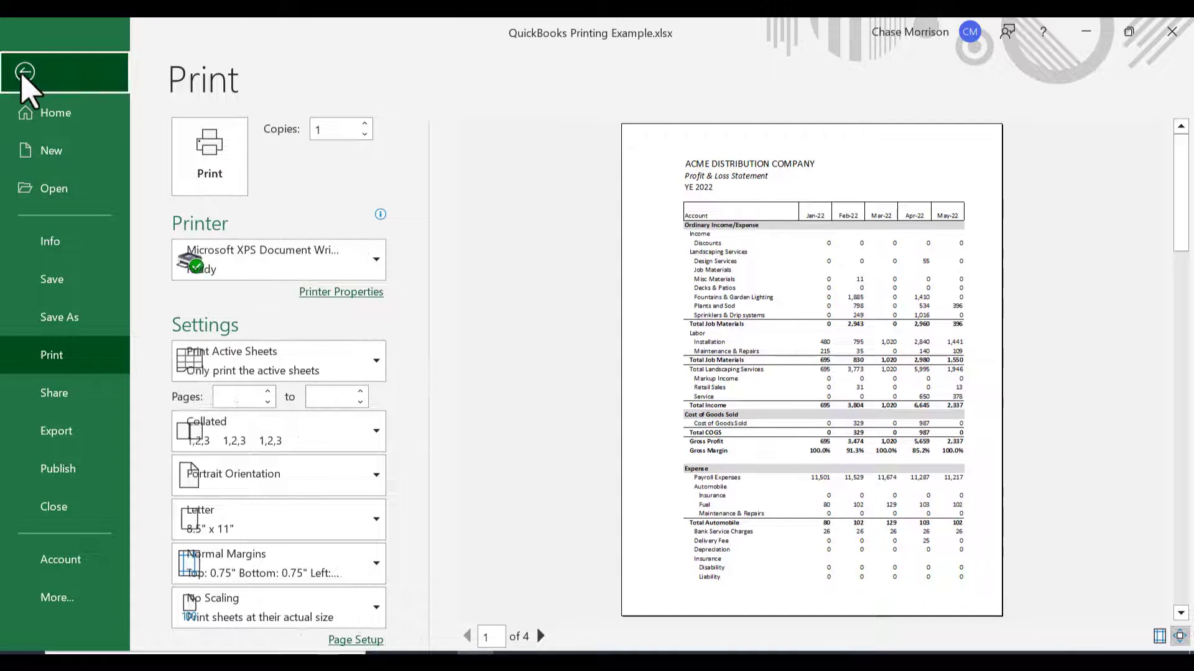
click(19, 76)
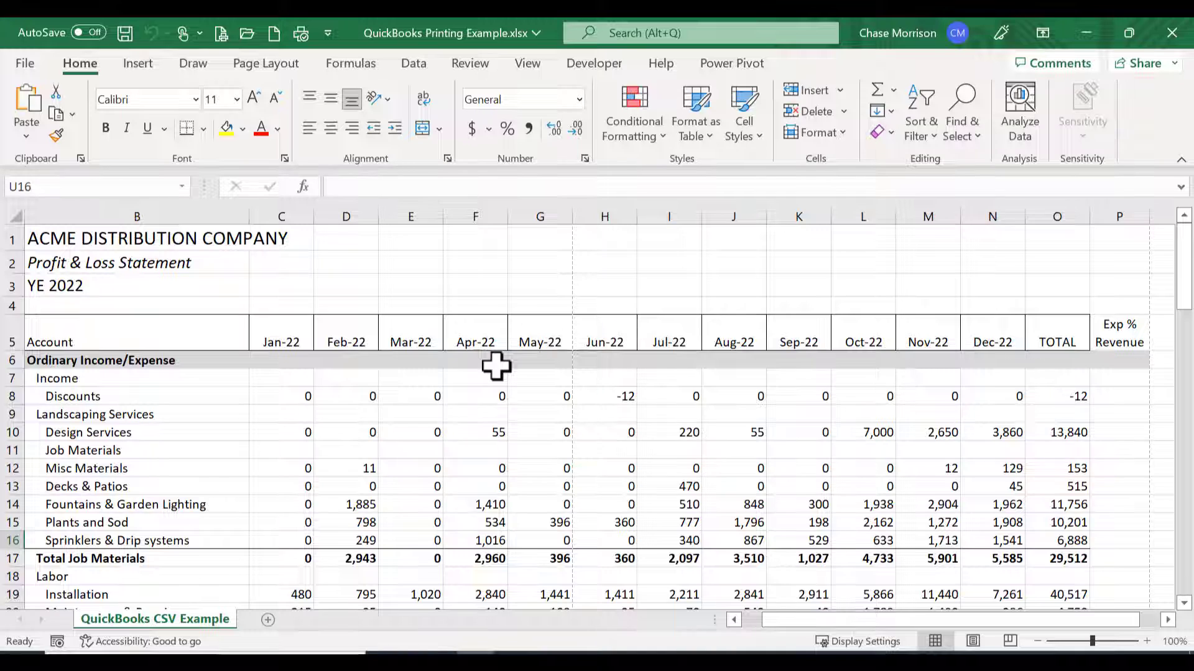
Check the print preview again, return to the worksheet and open its page setup options
key(ctrl+p)
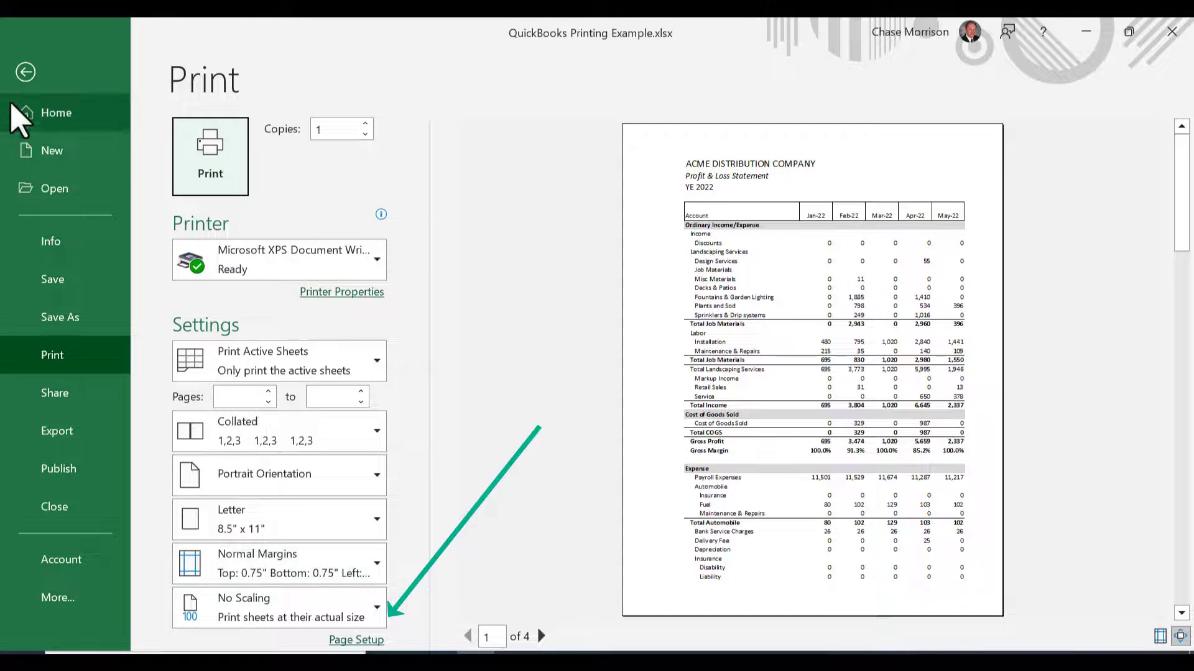
click(25, 73)
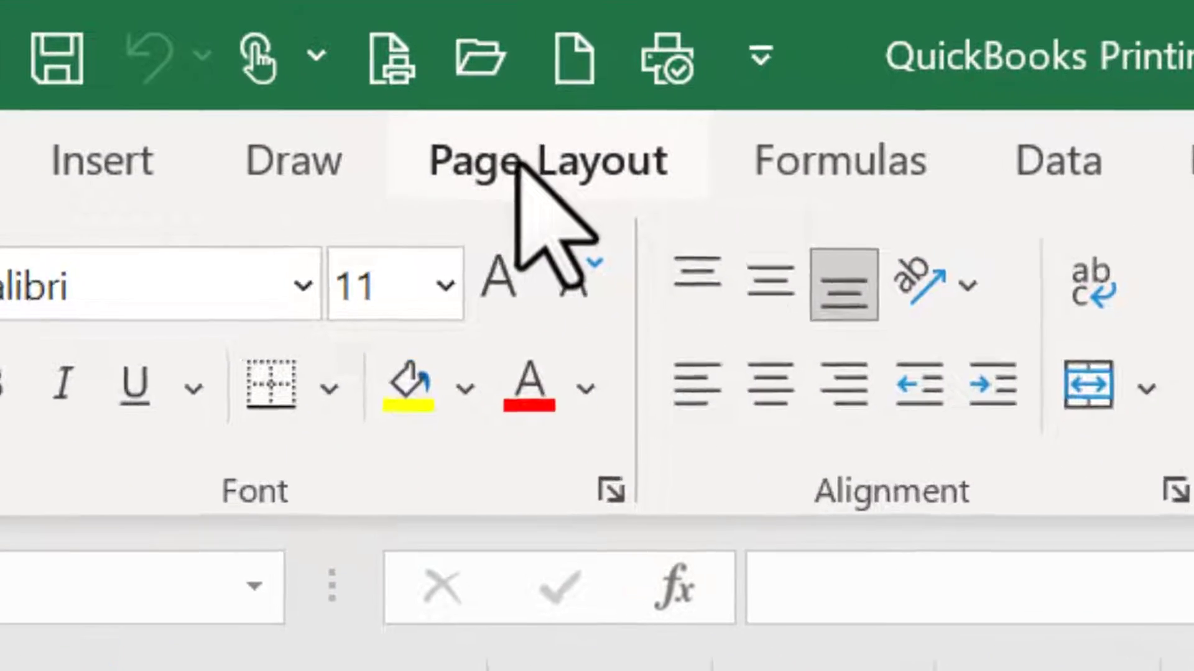
click(257, 68)
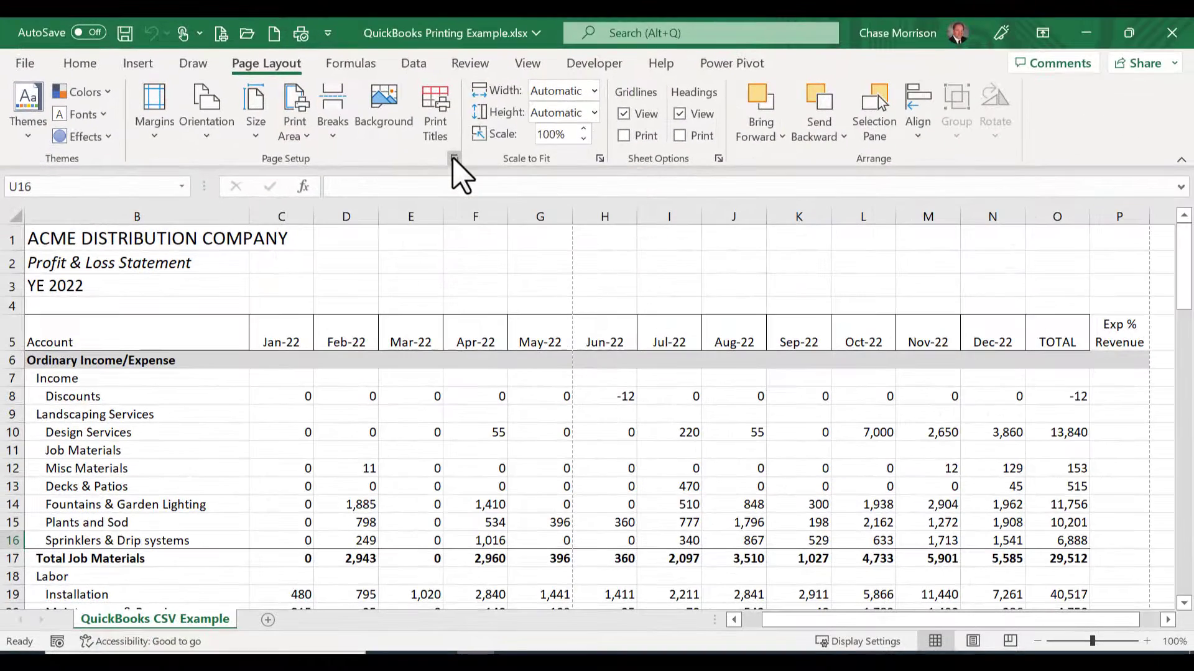
click(1190, 492)
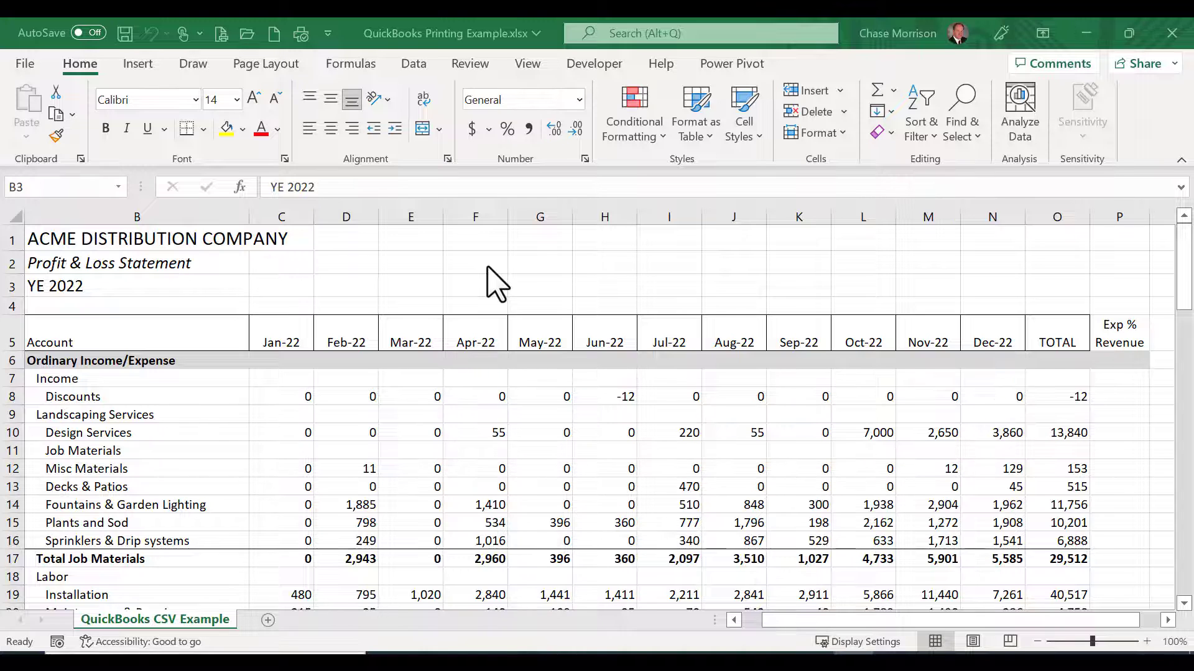
Hide the gridlines of the QuickBooks CSV Example worksheet in the advanced program options
click(26, 65)
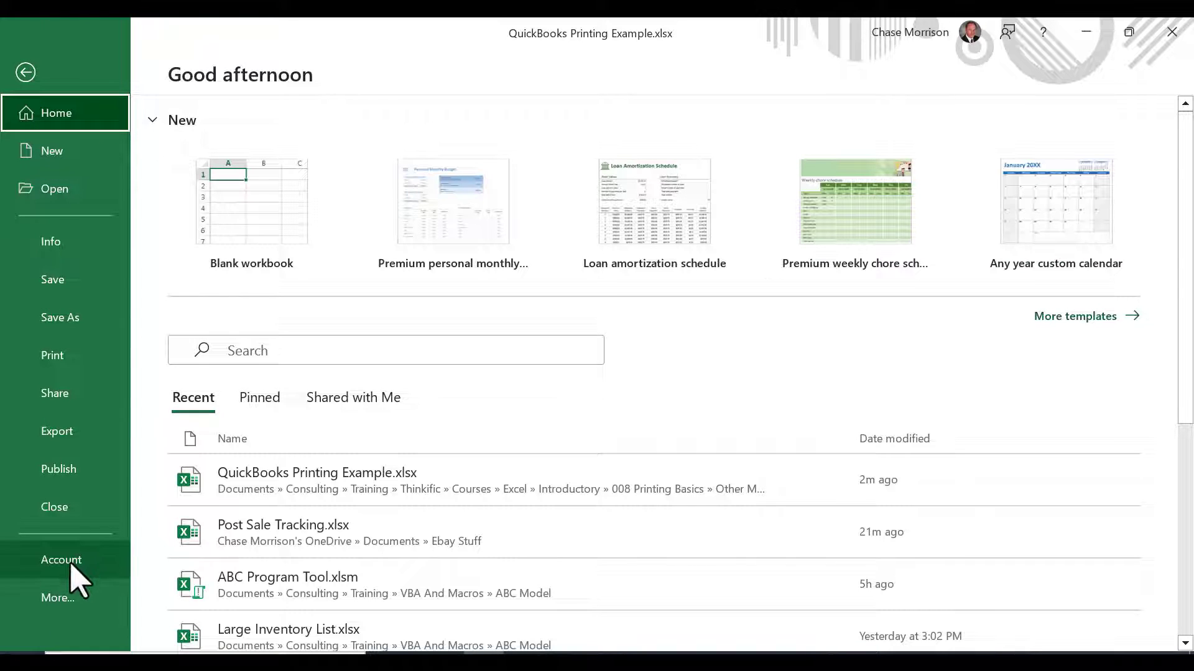
click(64, 602)
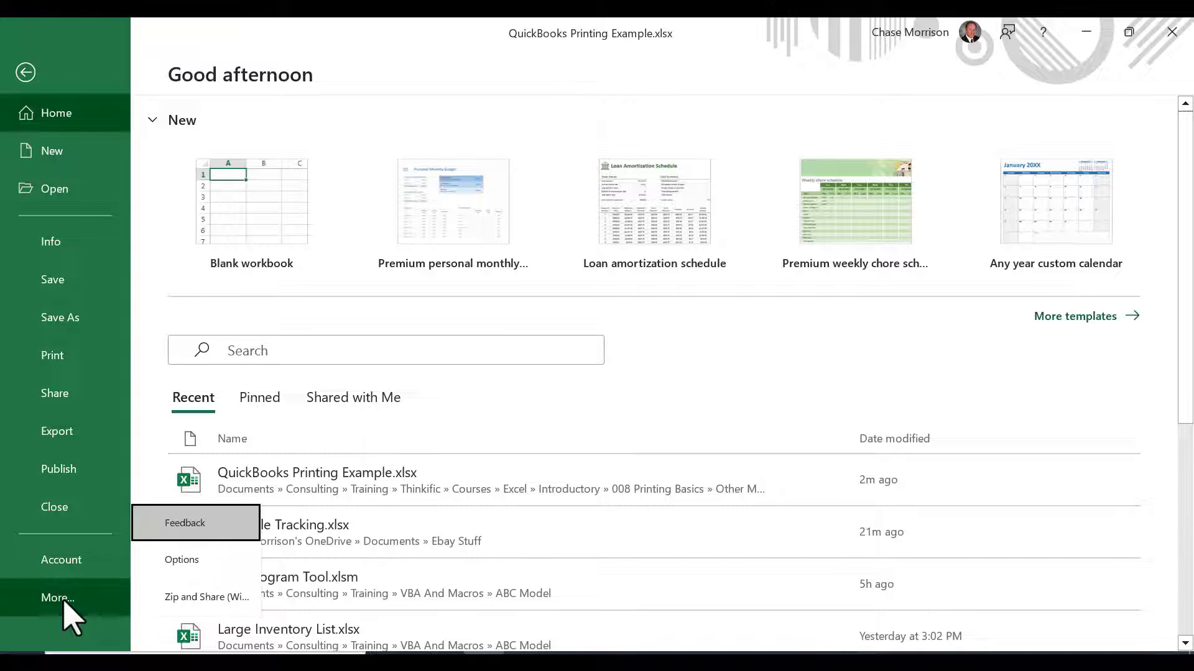
click(194, 561)
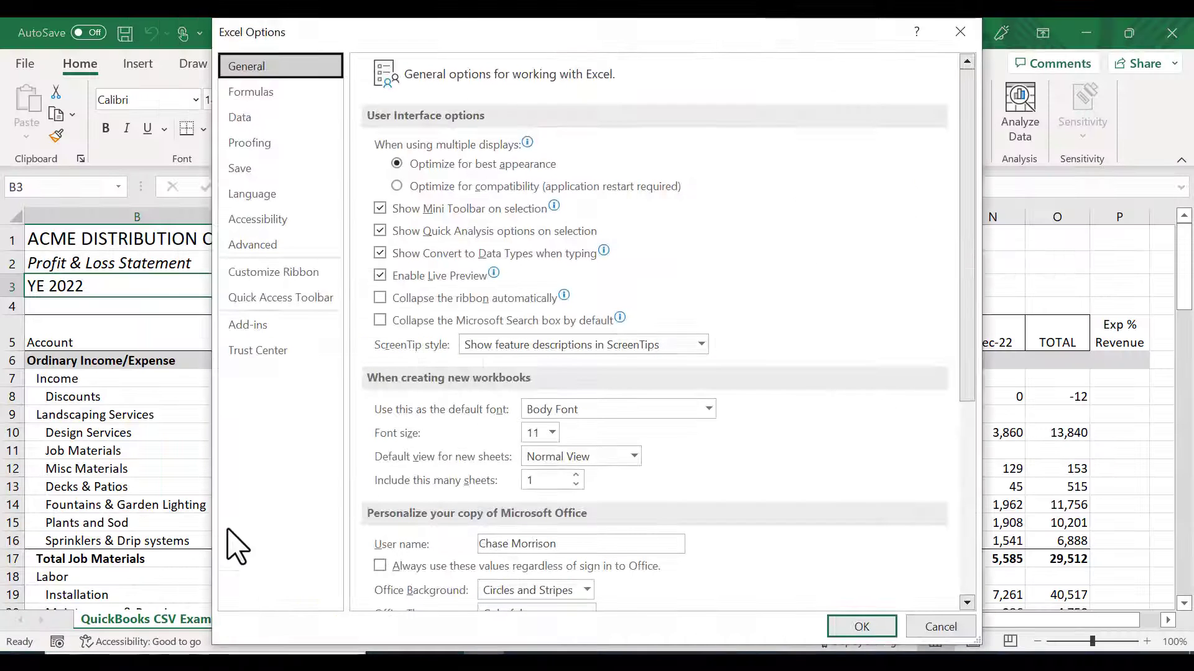
click(268, 247)
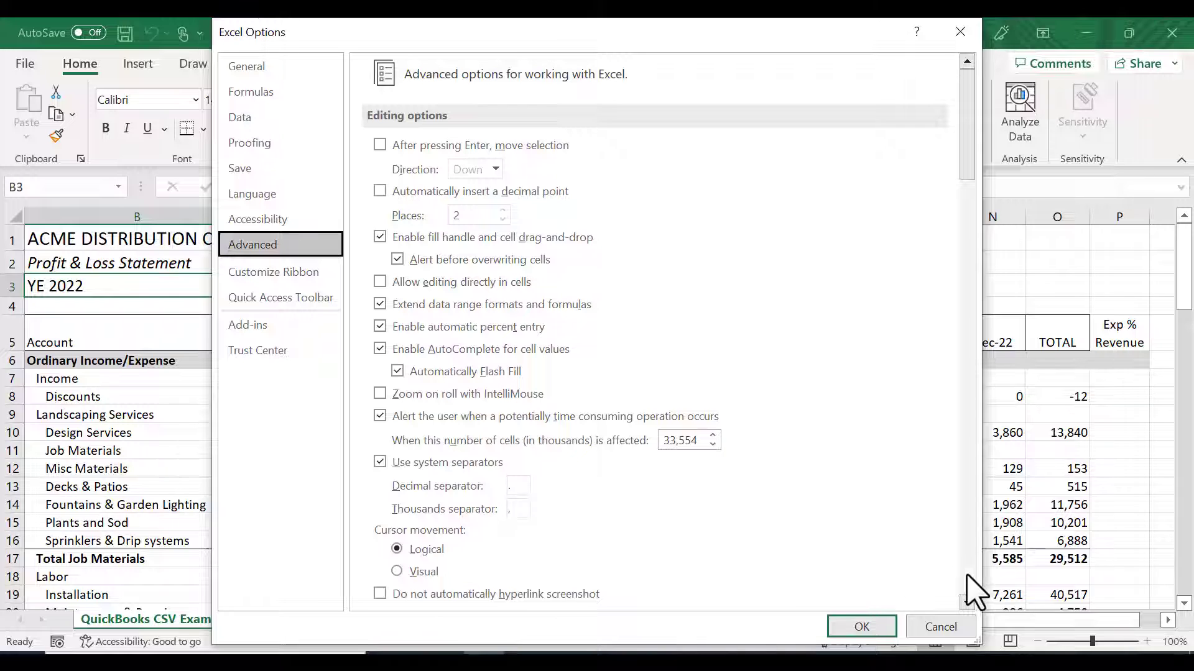
scroll(967, 577, down, 15)
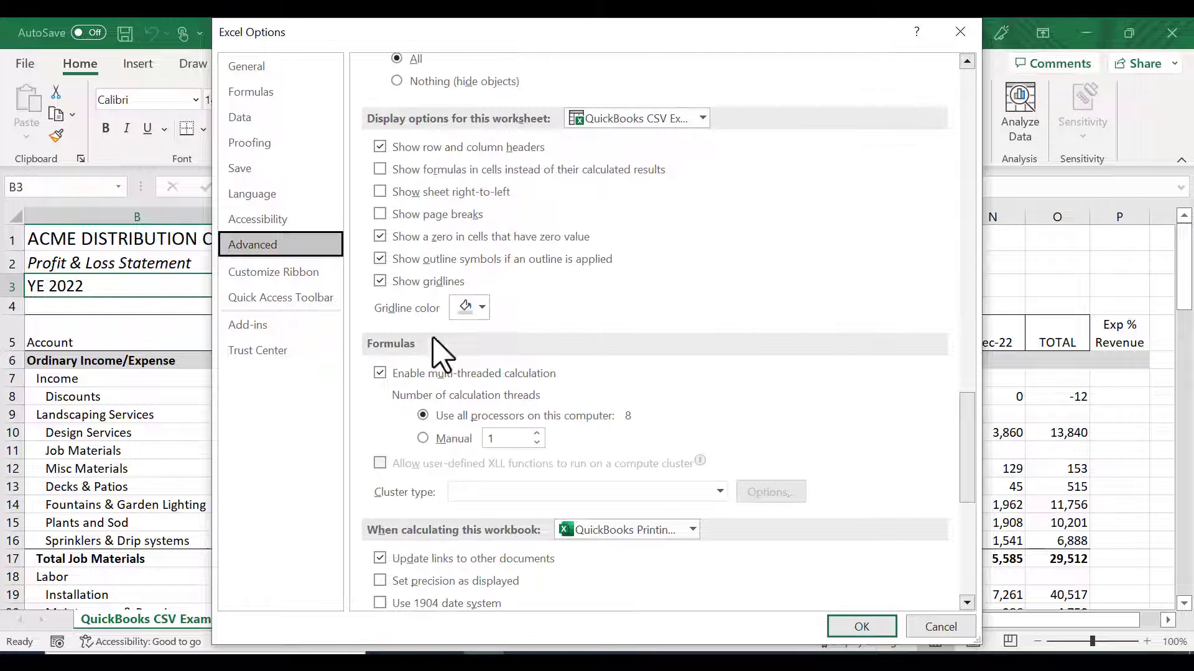
click(380, 281)
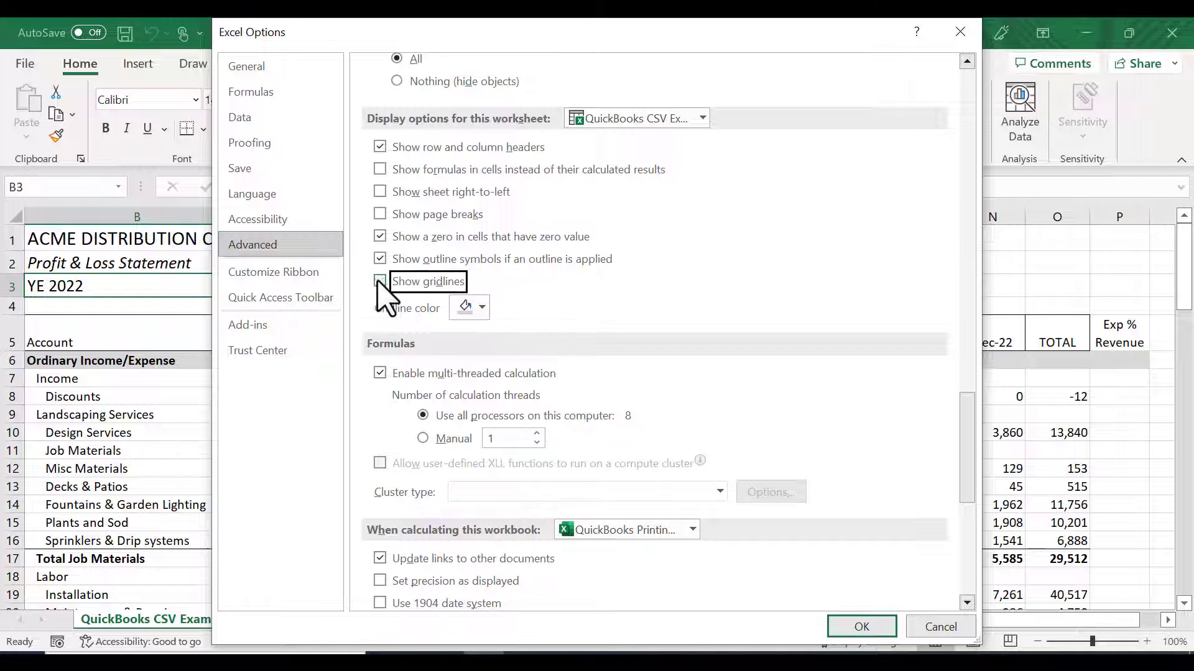
click(862, 627)
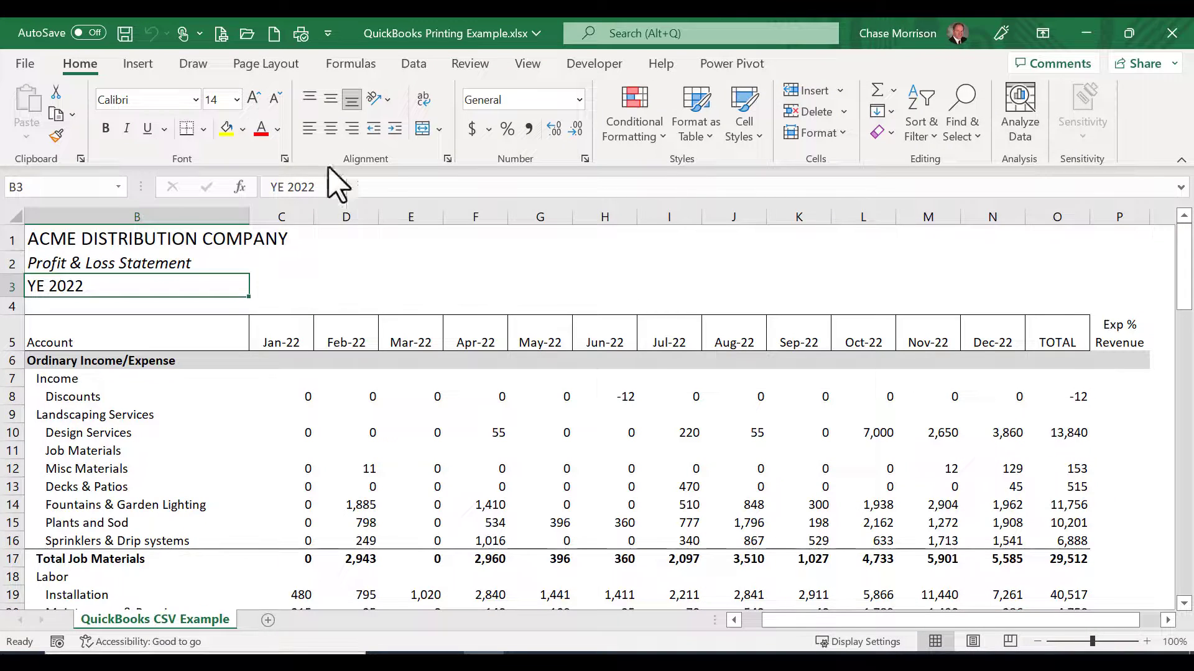
Display the worksheet's automatic page breaks by accepting the existing page setup
click(248, 74)
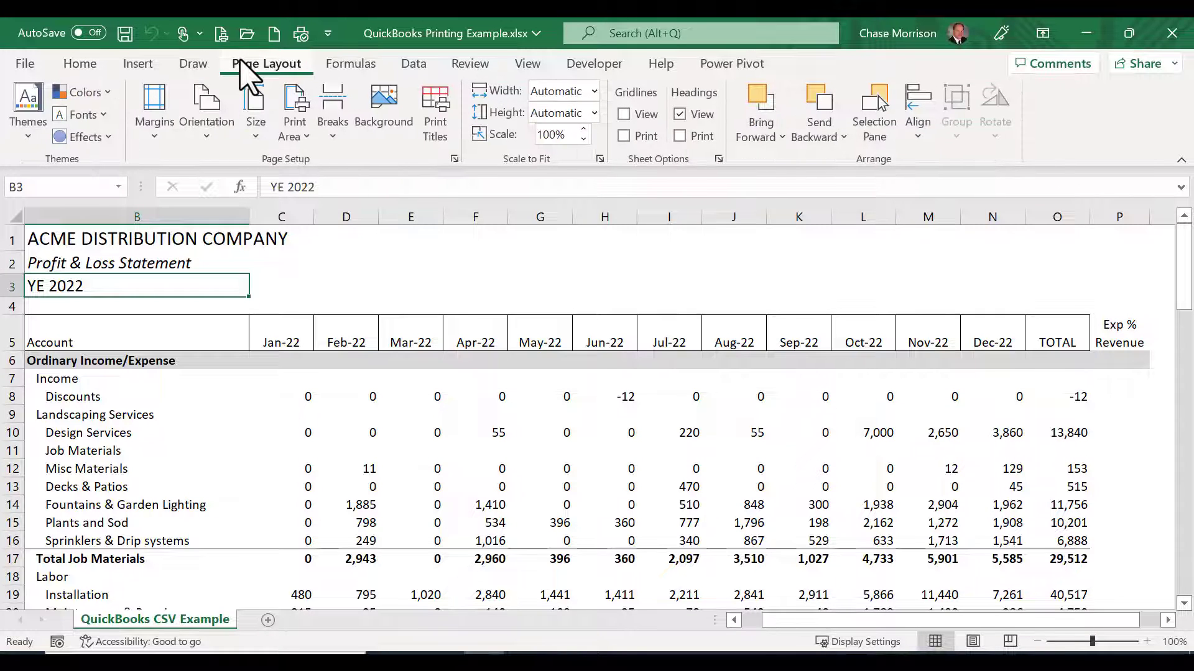
click(454, 159)
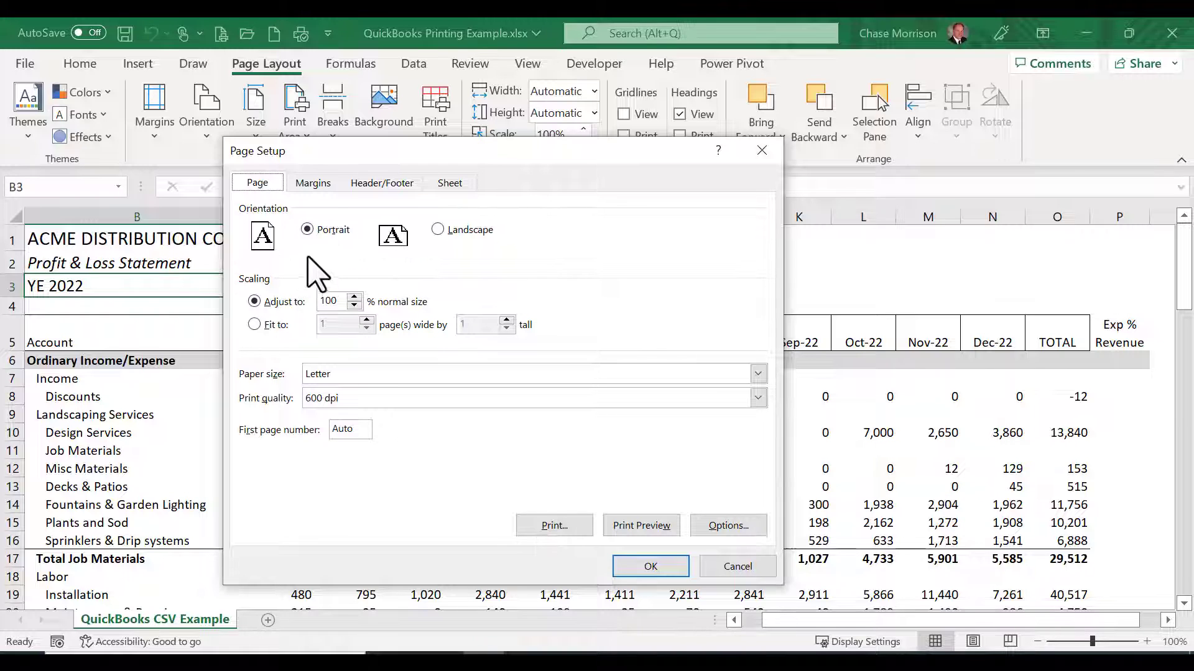
click(640, 569)
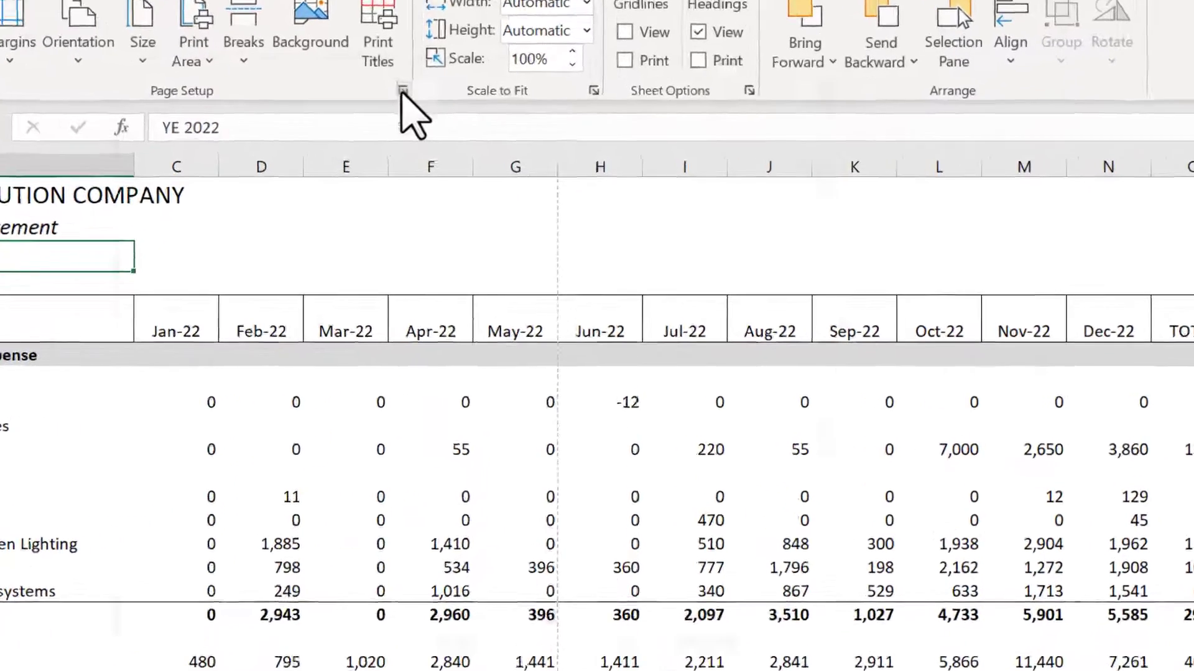
Set the page orientation to landscape, keep the Letter paper size and preview the printout
click(448, 152)
click(368, 172)
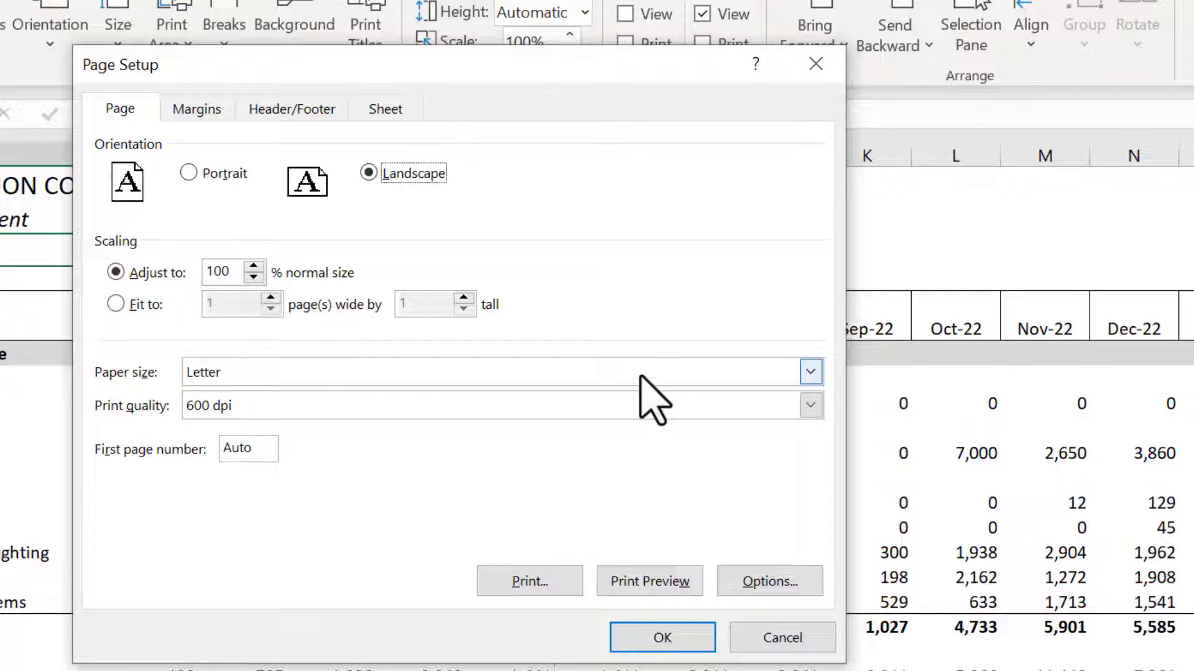
click(810, 372)
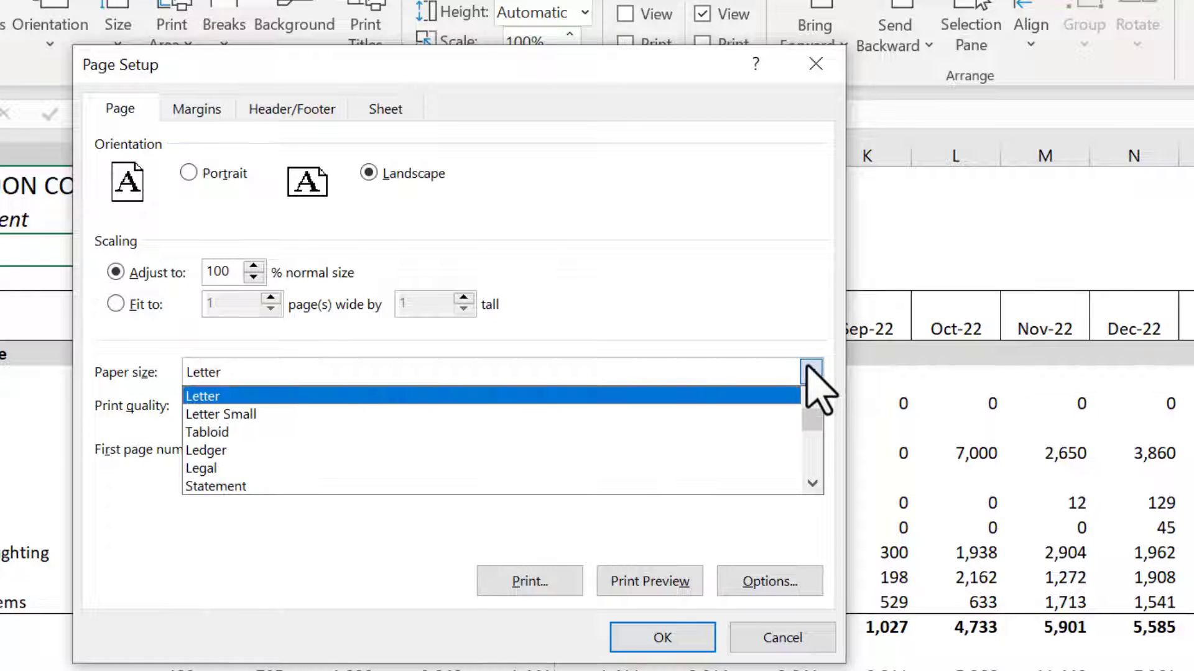
click(808, 371)
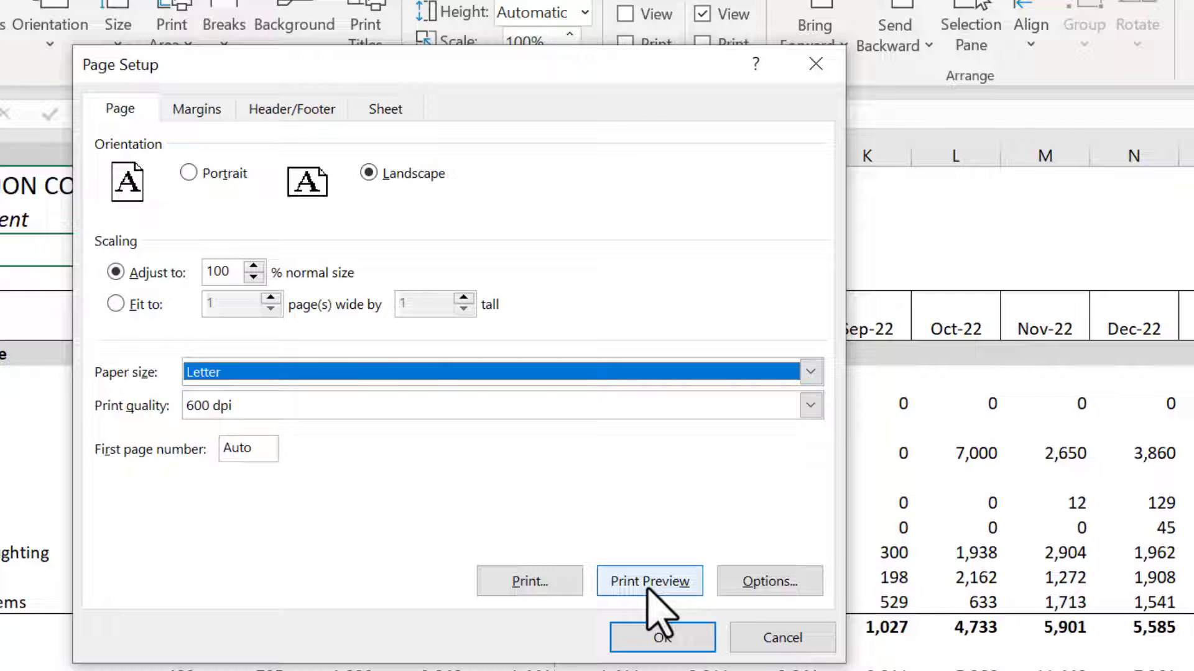
click(641, 538)
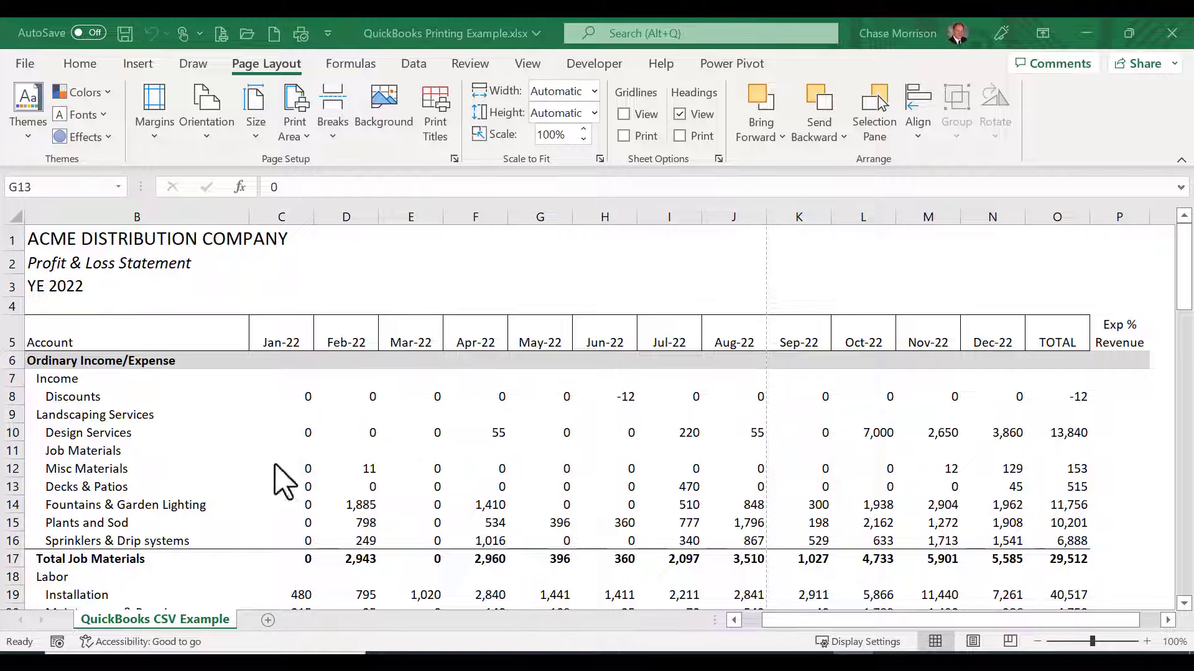
Set the print area in the page setup to B6:P89, leaving out the title and header rows
click(453, 158)
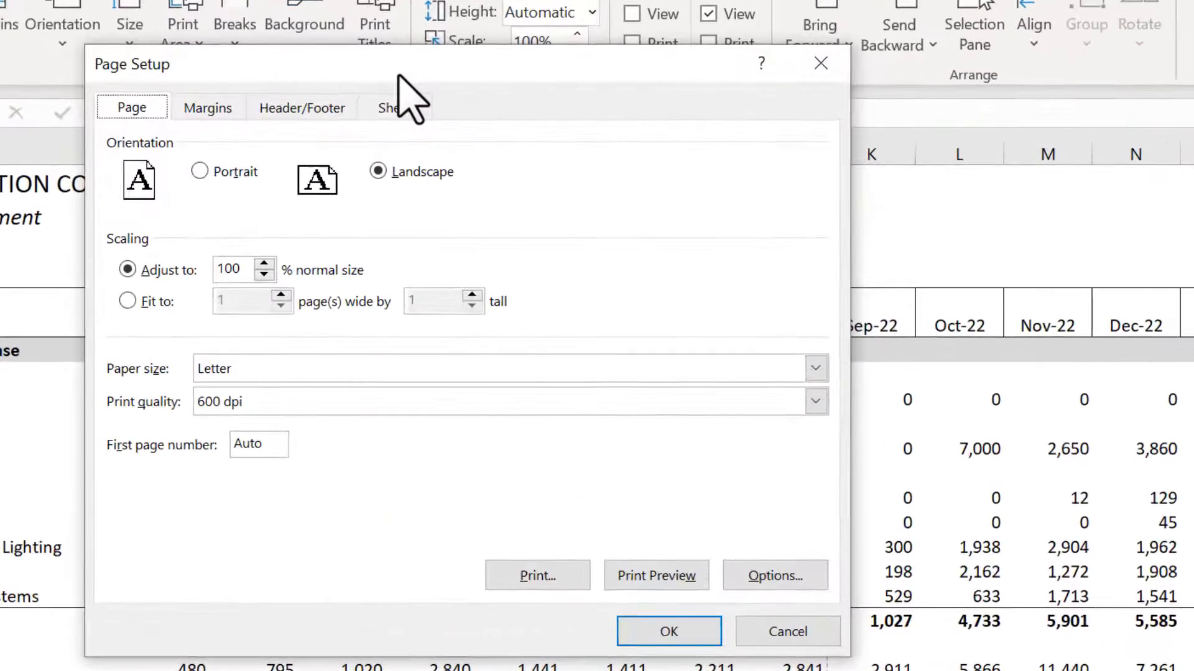
click(405, 111)
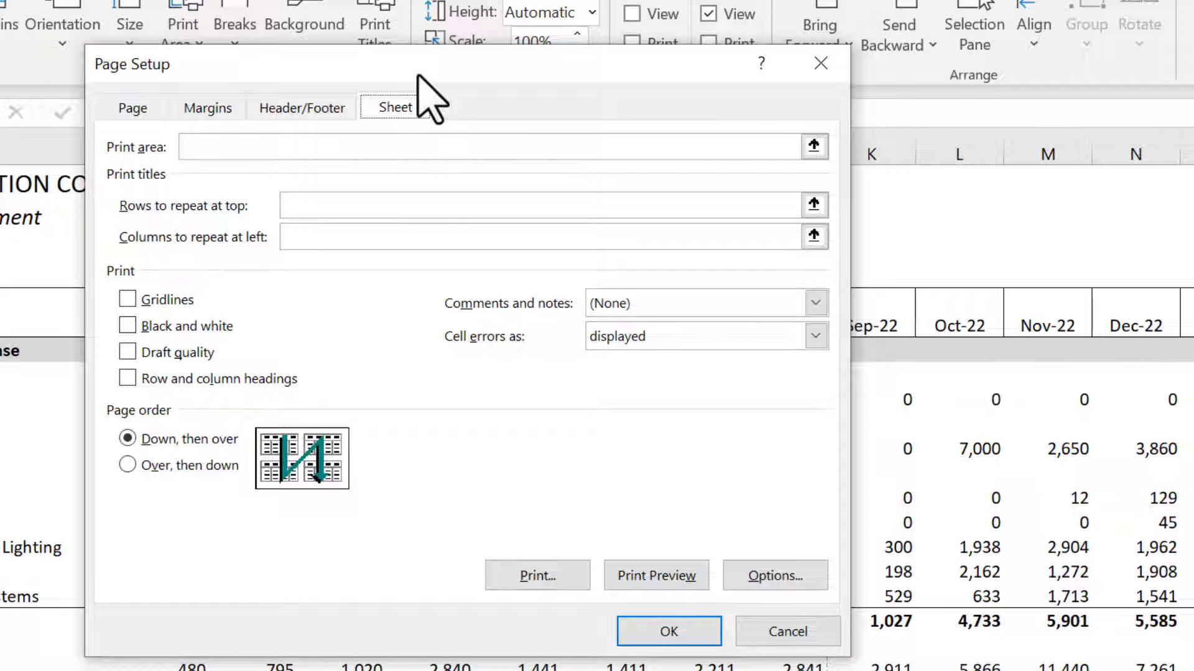
drag(443, 78, 932, 81)
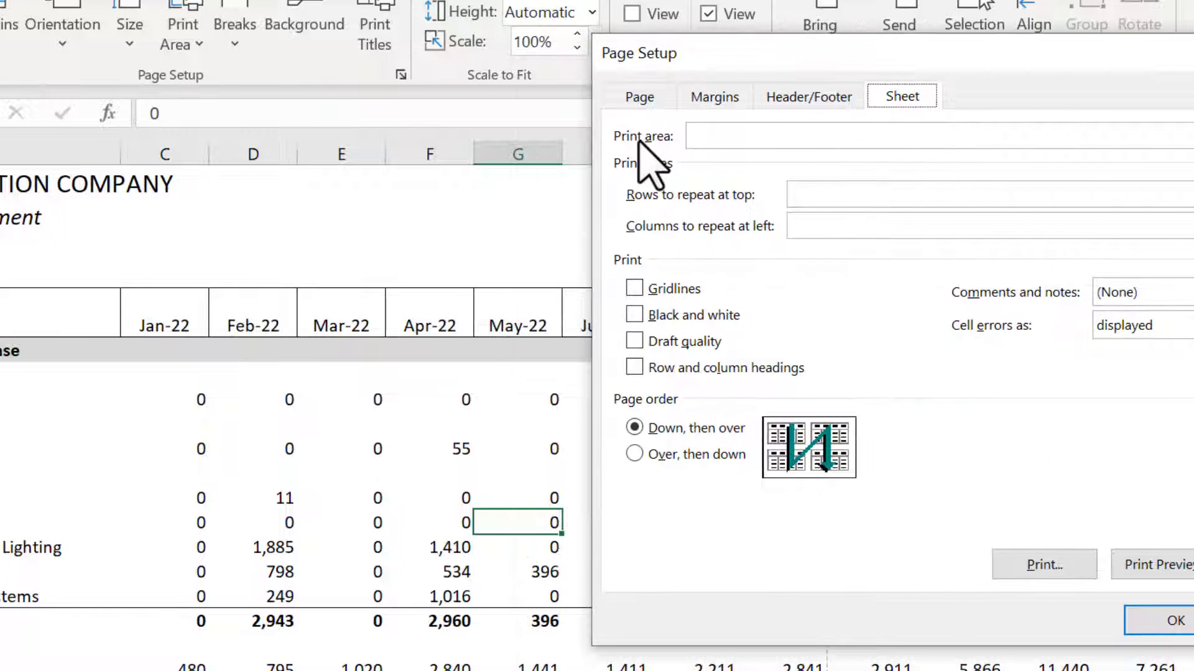
click(715, 138)
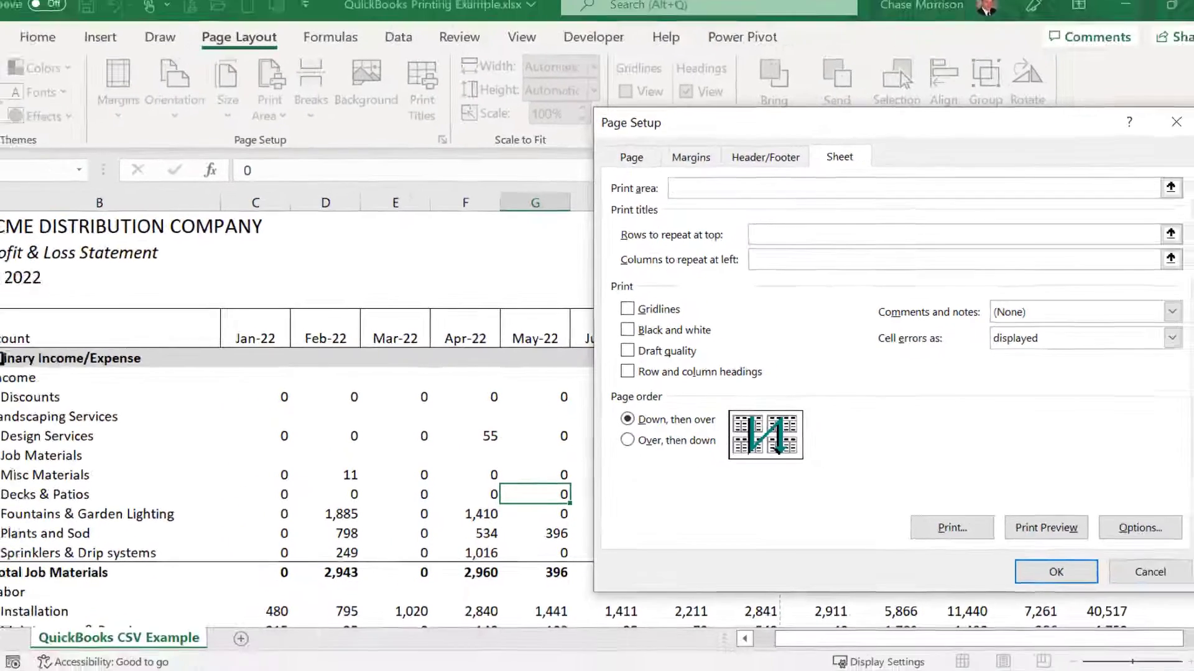
click(34, 359)
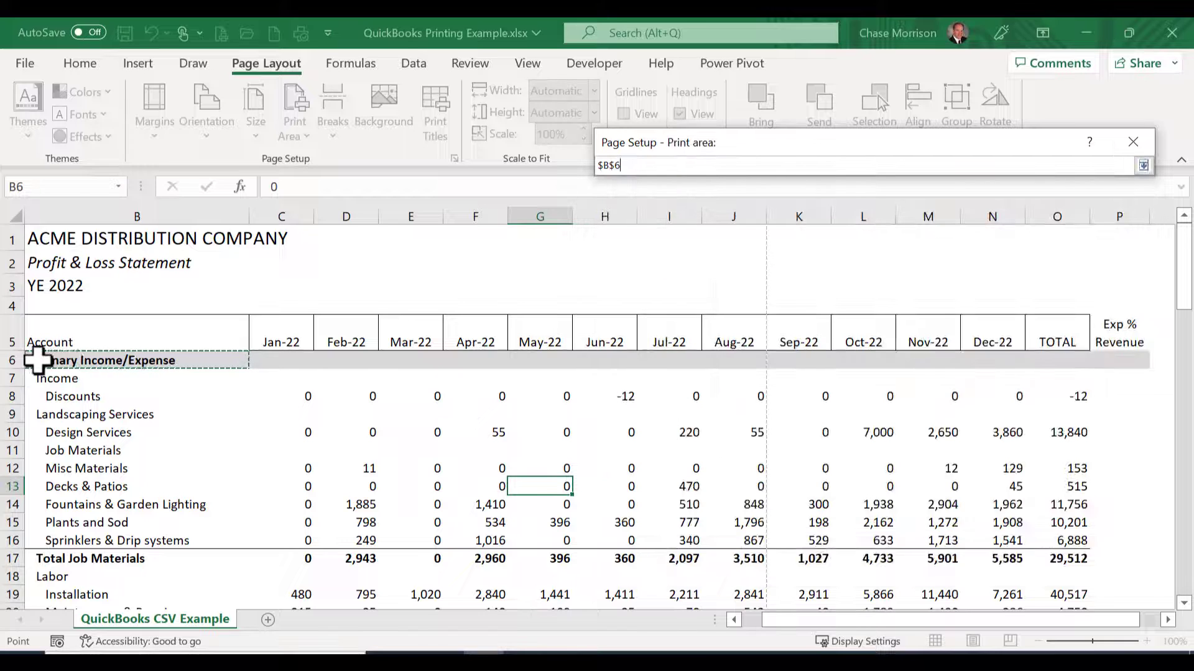
drag(39, 359, 1101, 546)
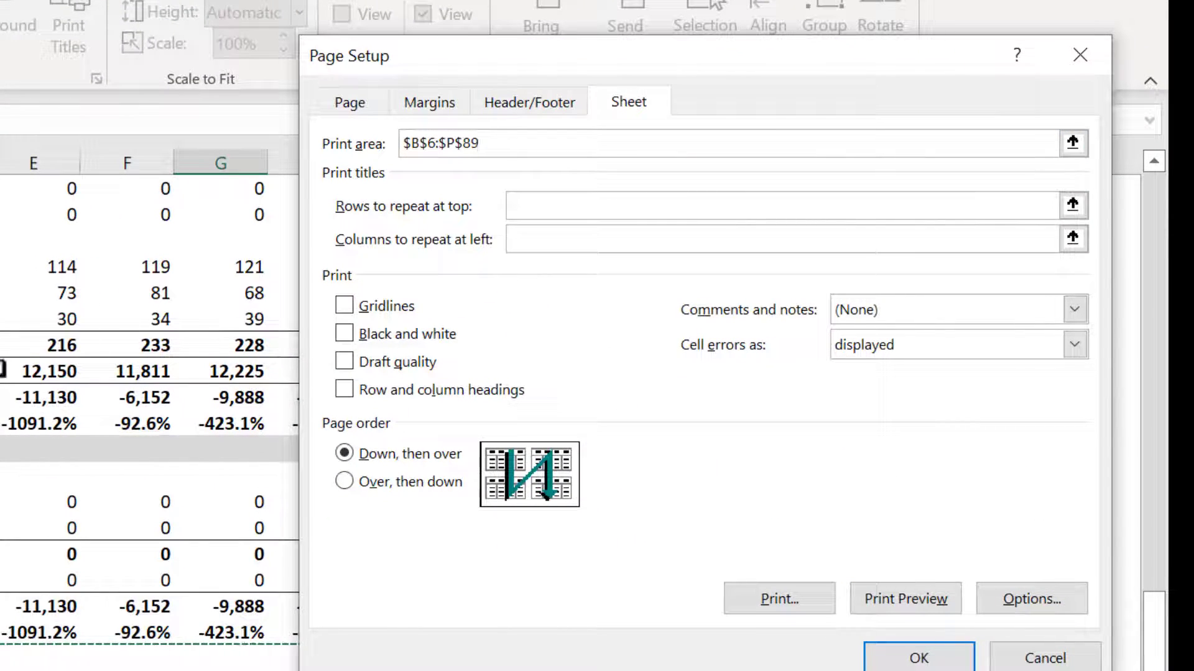
Set rows 1 through 5 as the print title rows repeated at the top of every page
scroll(3, 370, up, 5)
scroll(5, 370, up, 15)
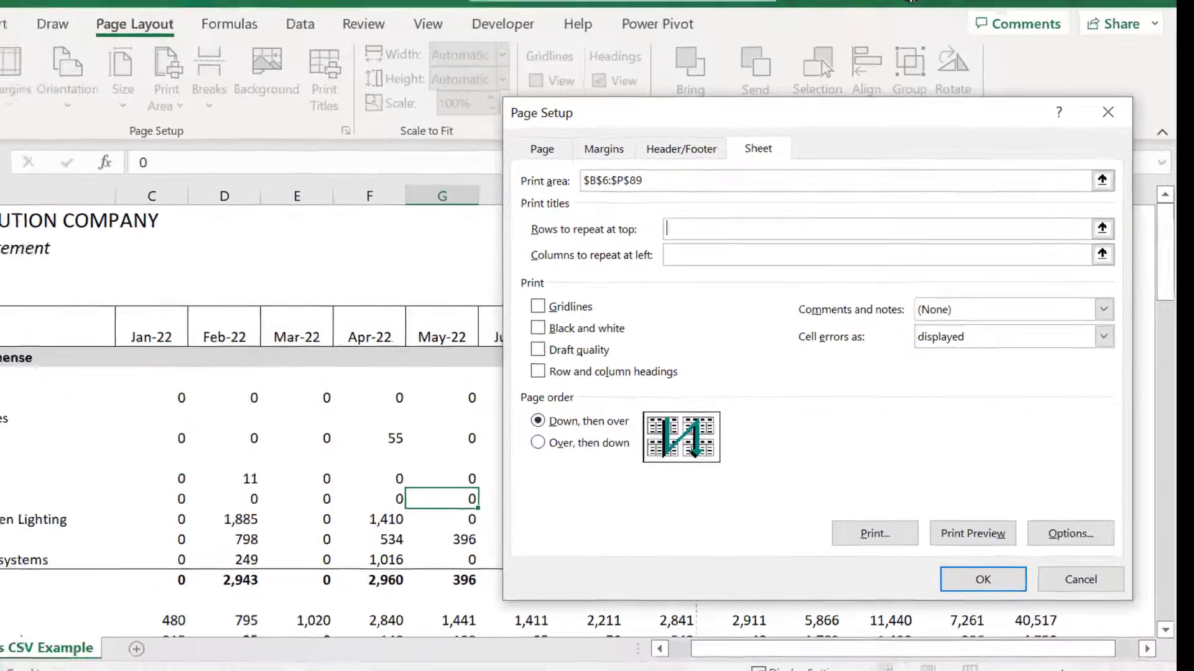
drag(21, 238, 45, 340)
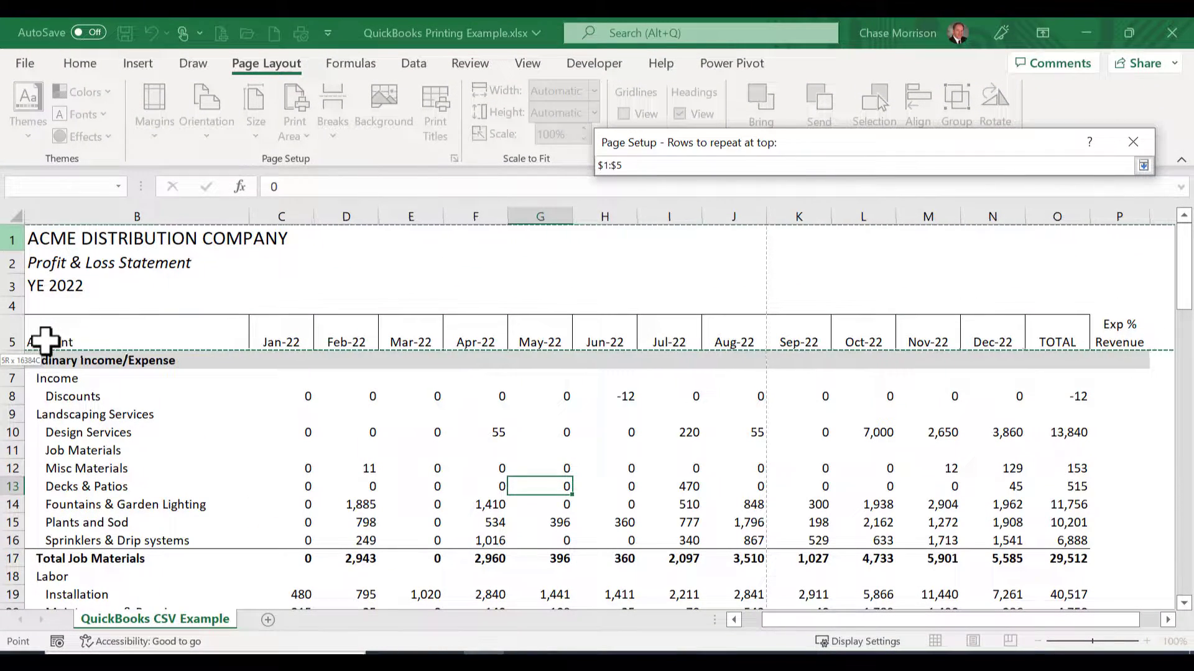
key(Return)
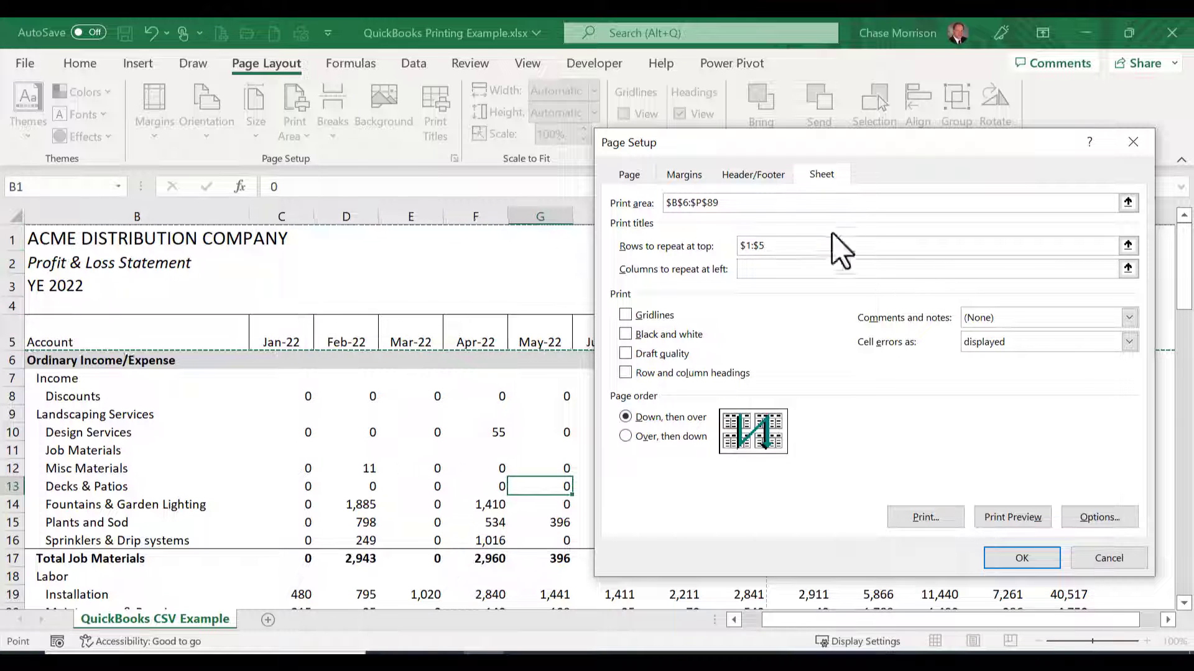
Preview the printout and page through it to check the repeated title rows and the columns on each page
click(1012, 517)
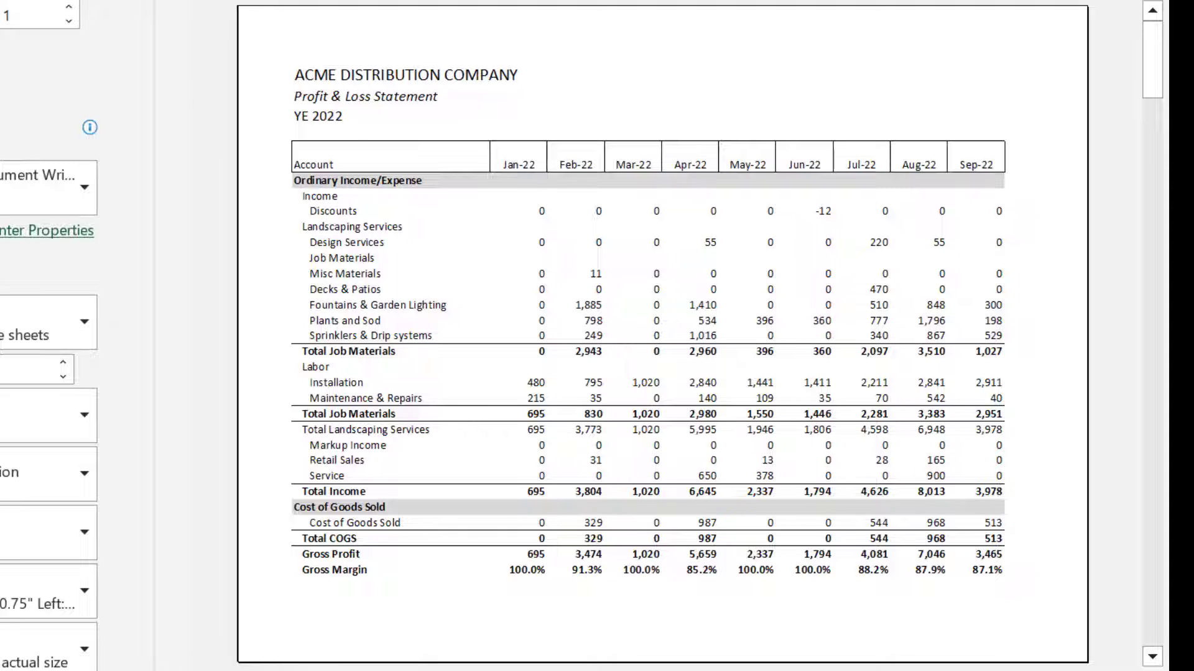
key(Page_Down)
key(Page_Down)
key(Page_Down)
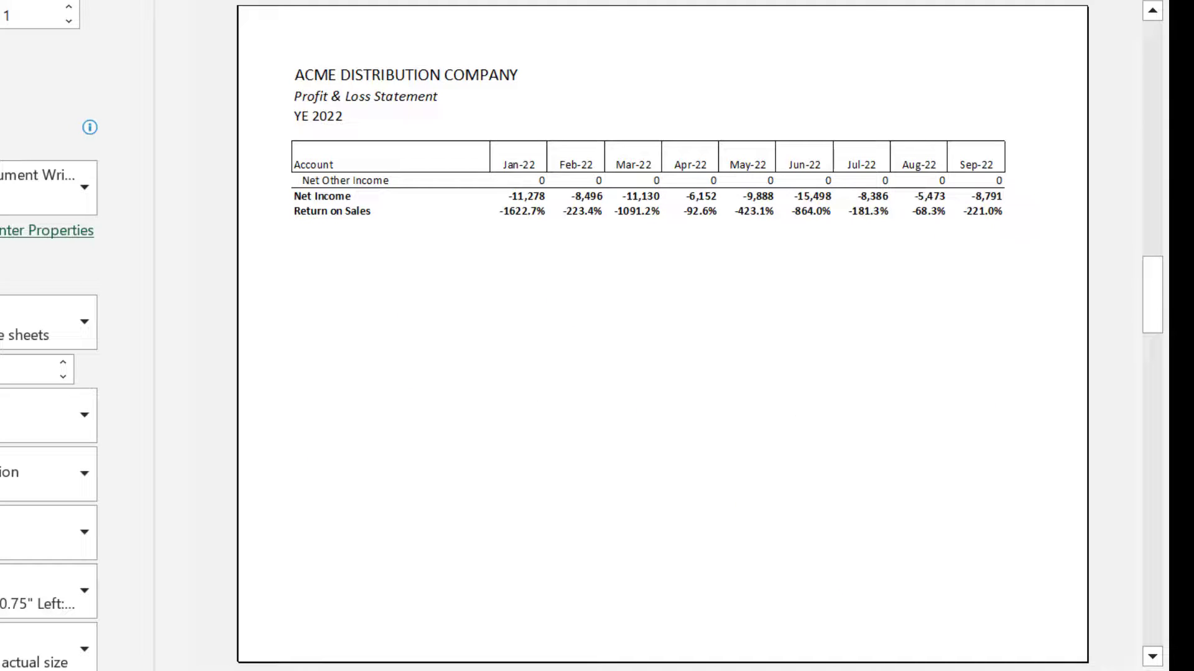
key(Page_Down)
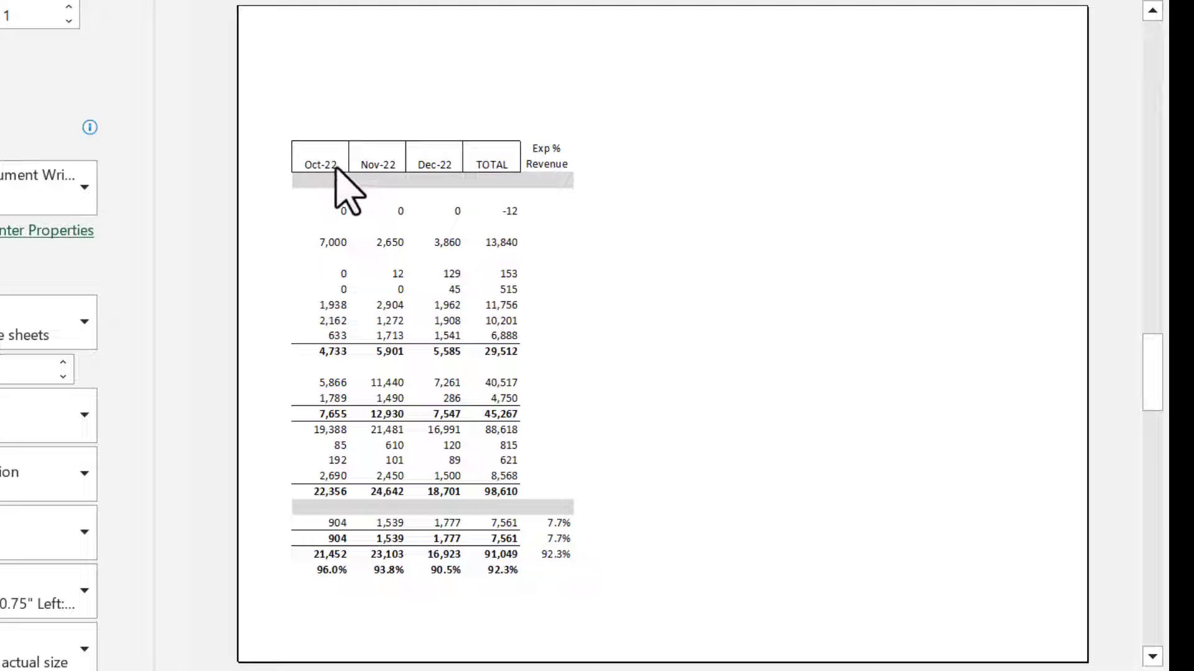
Check the remaining preview pages and set the page setup scaling to fit 1 page wide by 1 tall
key(Page_Down)
key(Page_Down)
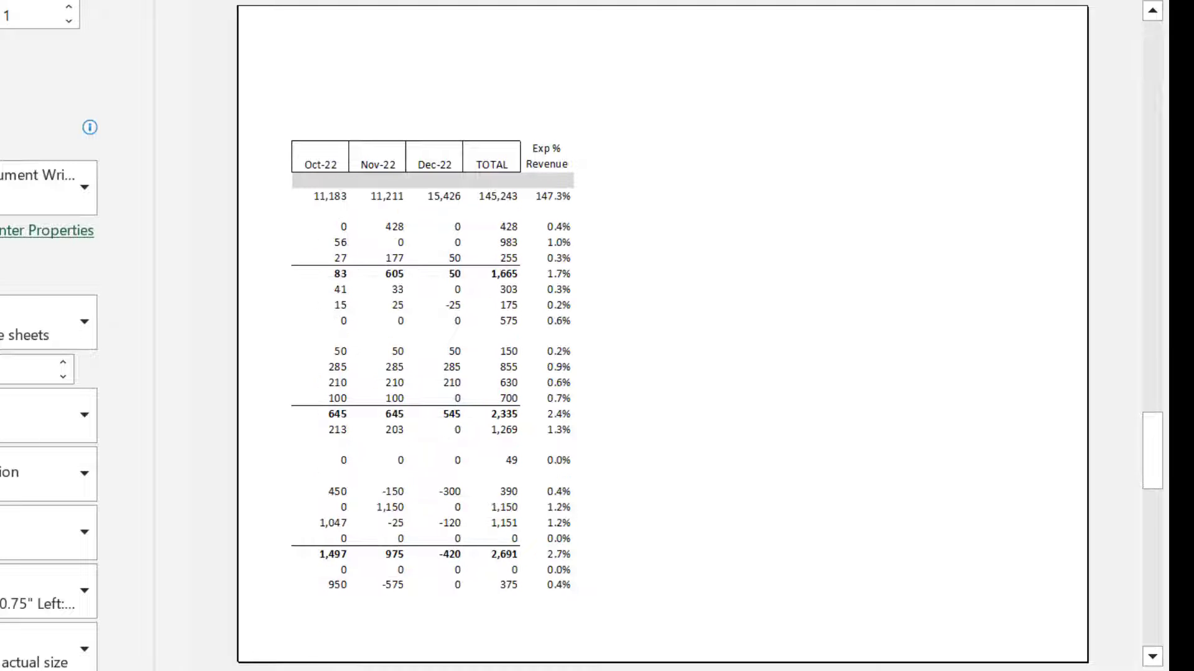
key(Page_Down)
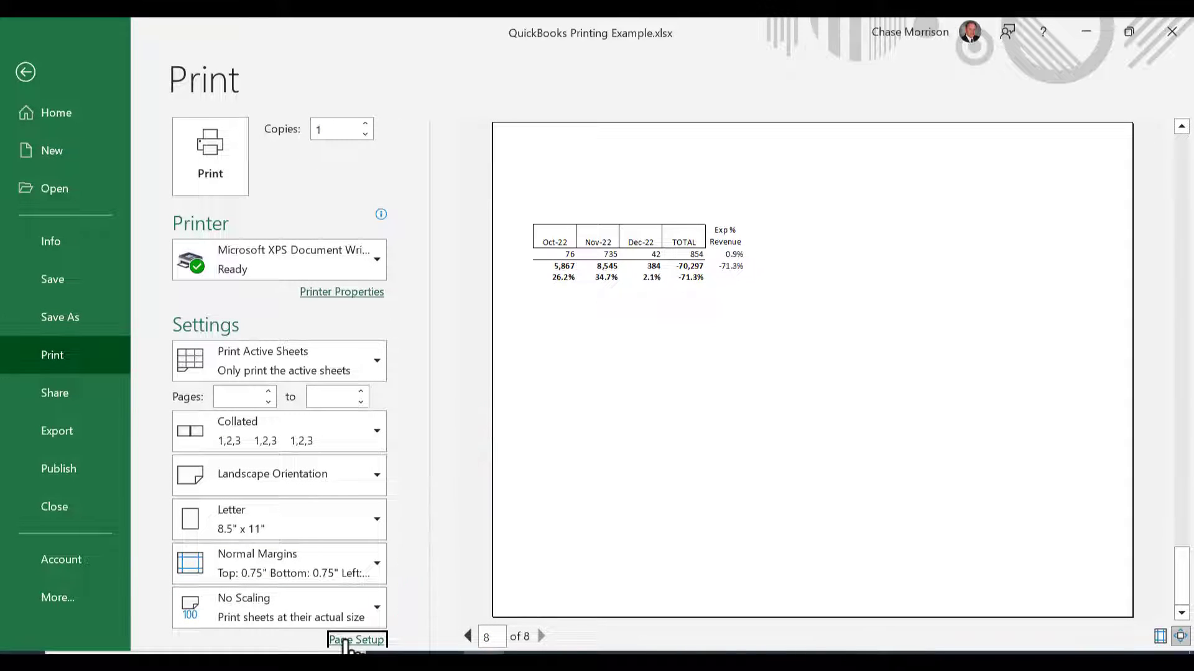
click(356, 641)
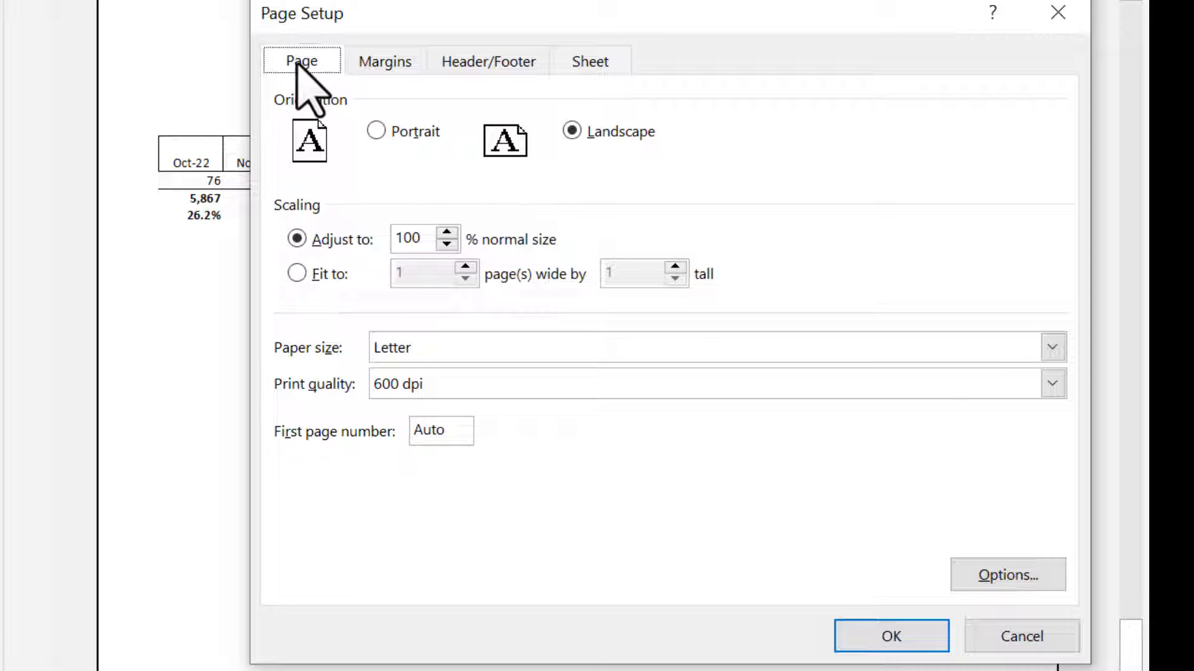
click(290, 272)
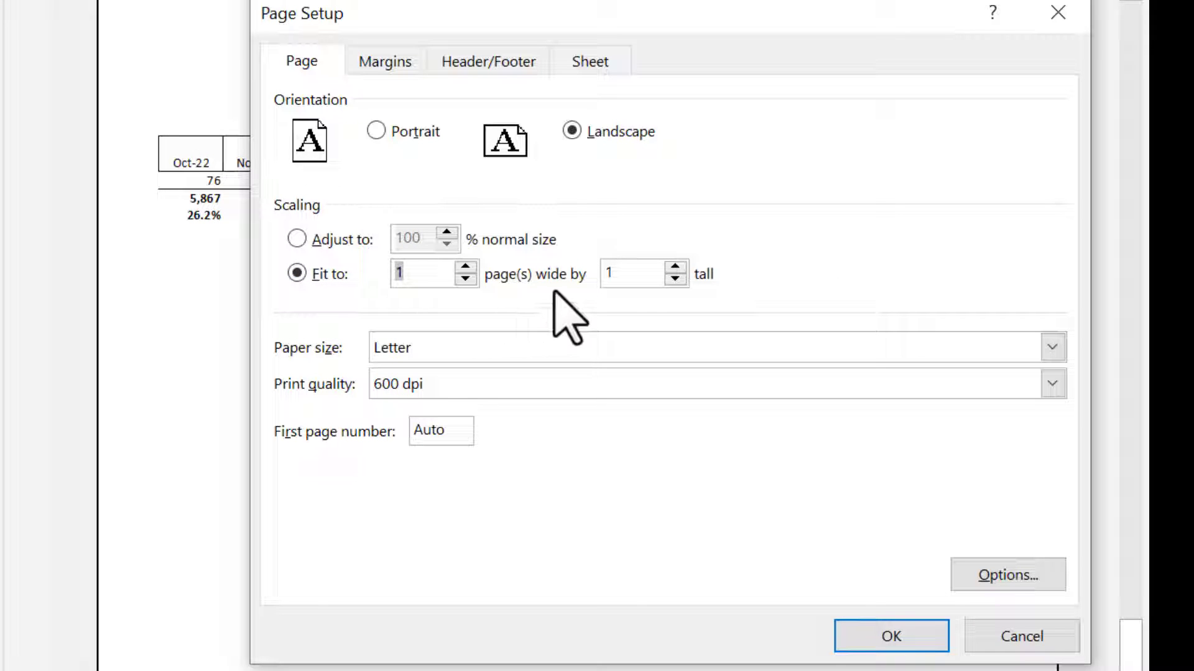
click(856, 635)
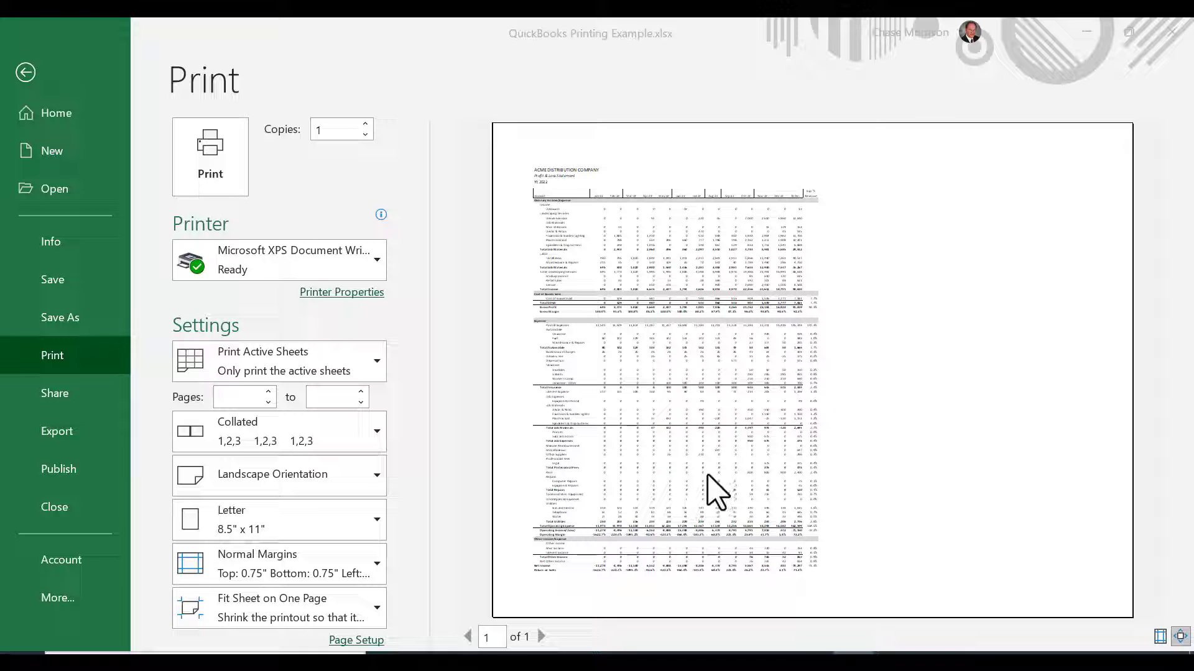
Clear the pages-tall value so the scaling fits only 1 page wide, and page through the resulting printout
click(345, 640)
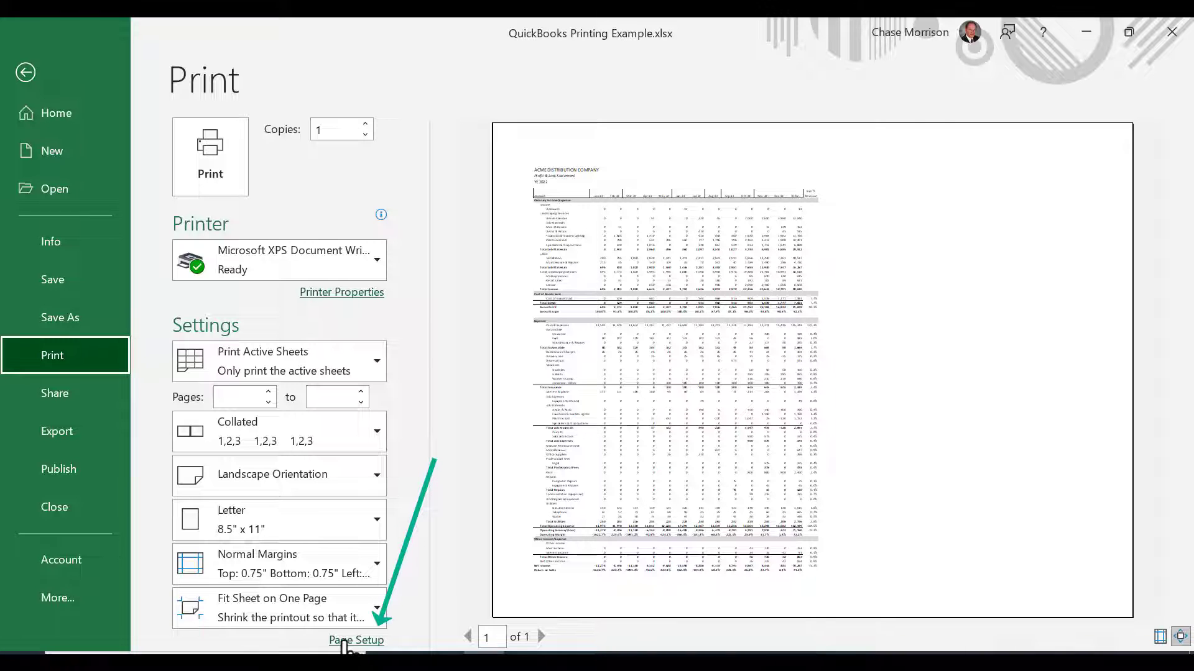
click(351, 640)
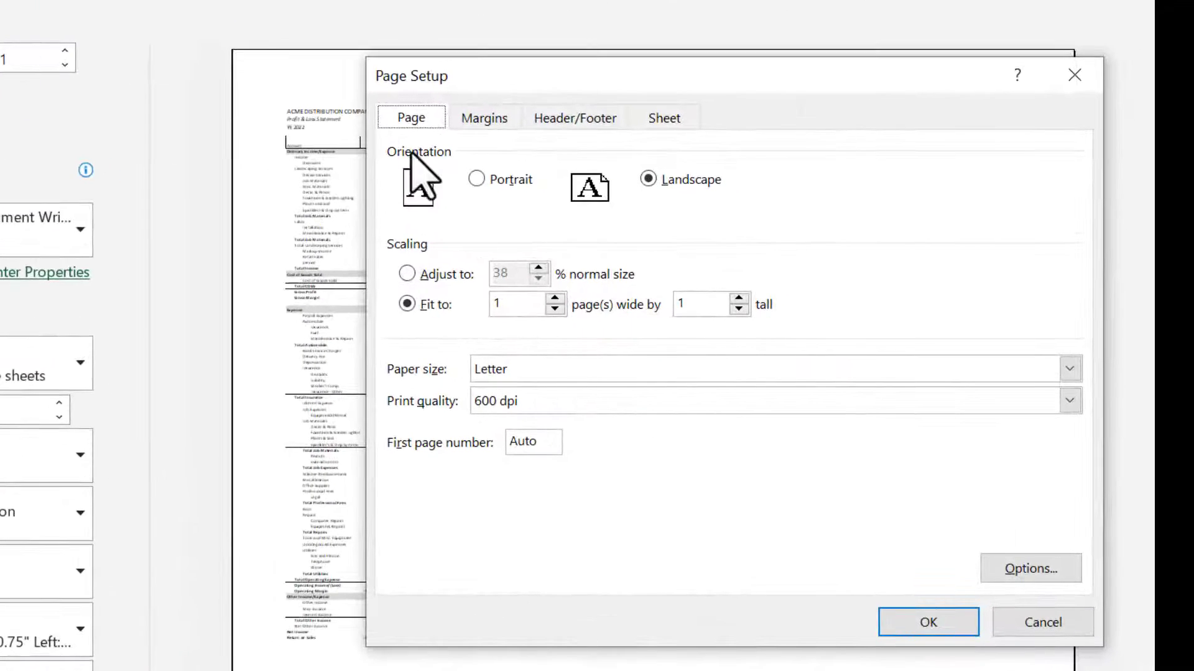
drag(711, 312, 651, 312)
key(BackSpace)
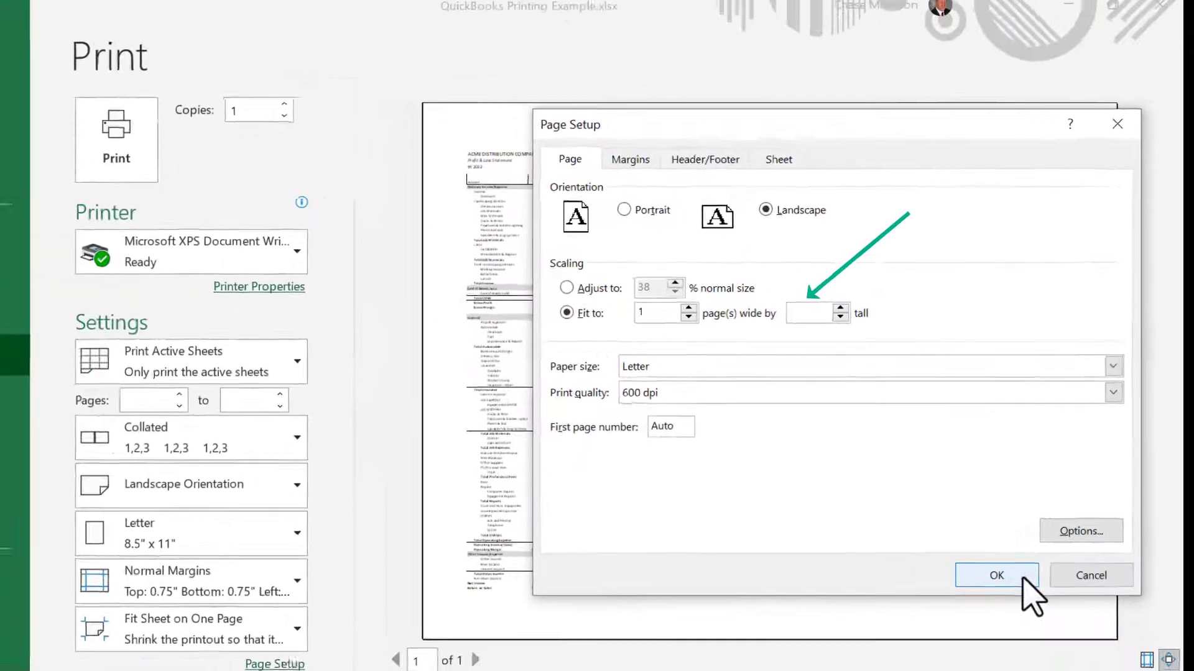
click(964, 627)
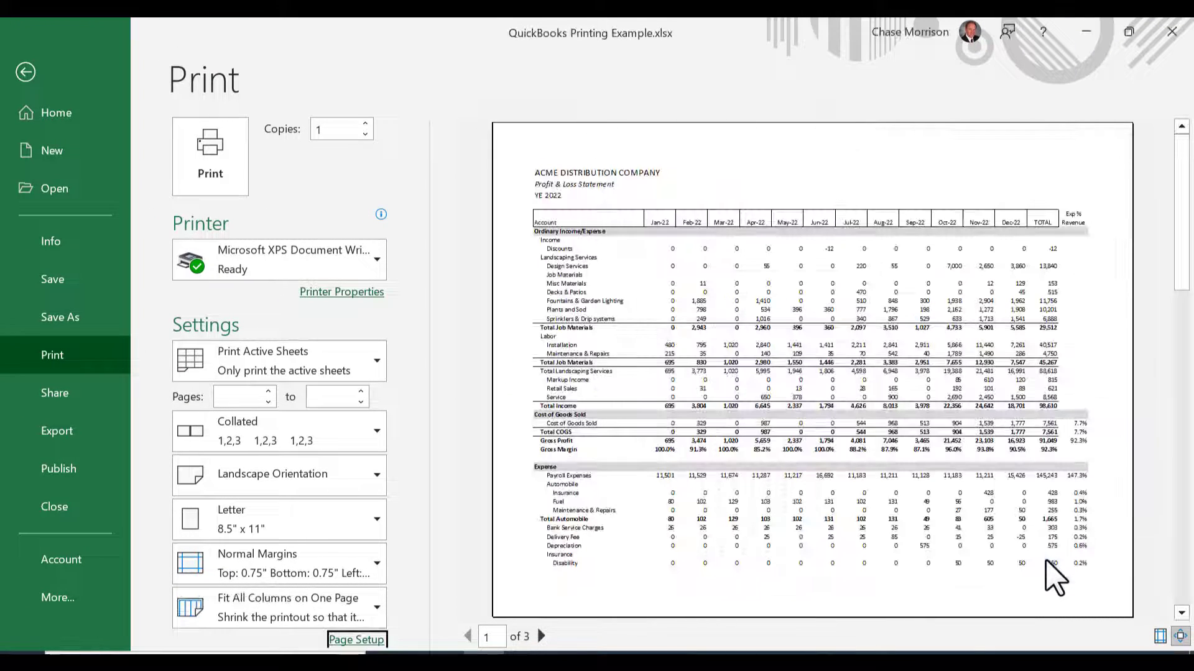
click(542, 636)
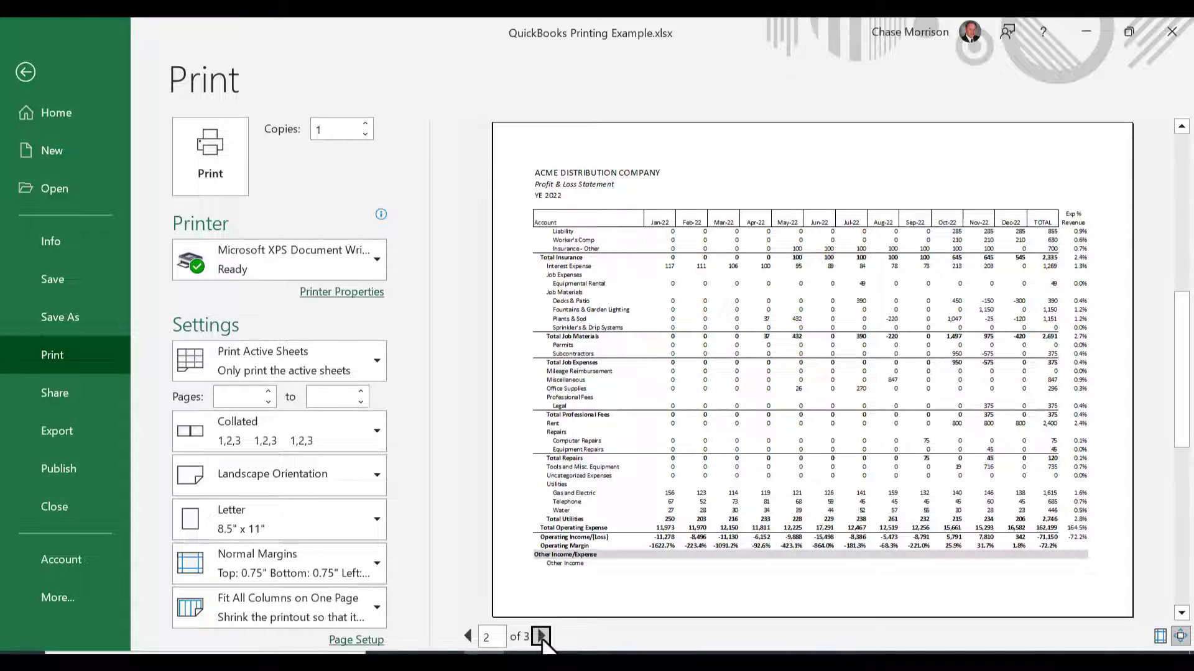
click(542, 636)
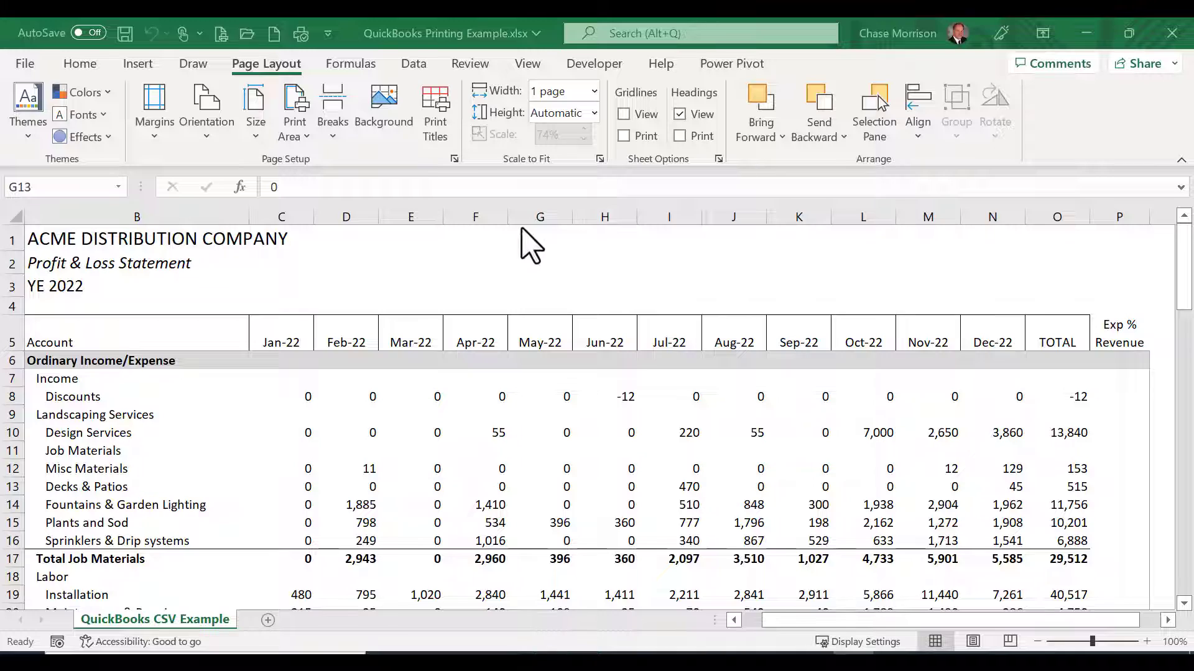
Review the page setup's scaling and margins from the worksheet and turn off horizontal centering on the page
click(454, 159)
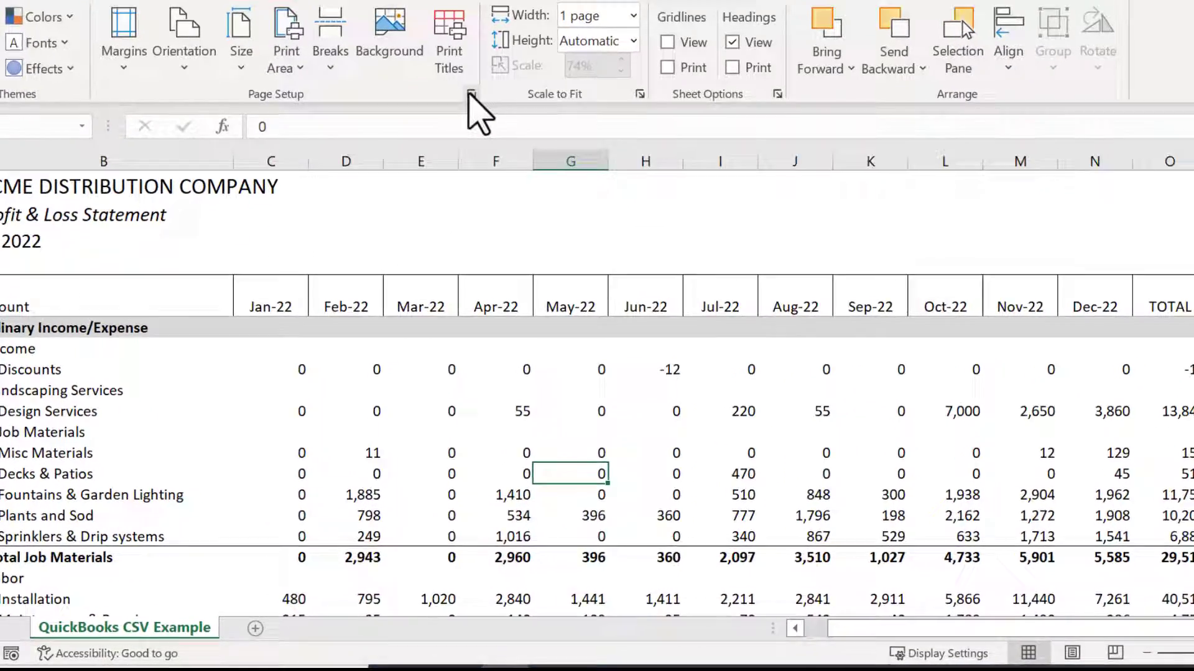
click(454, 159)
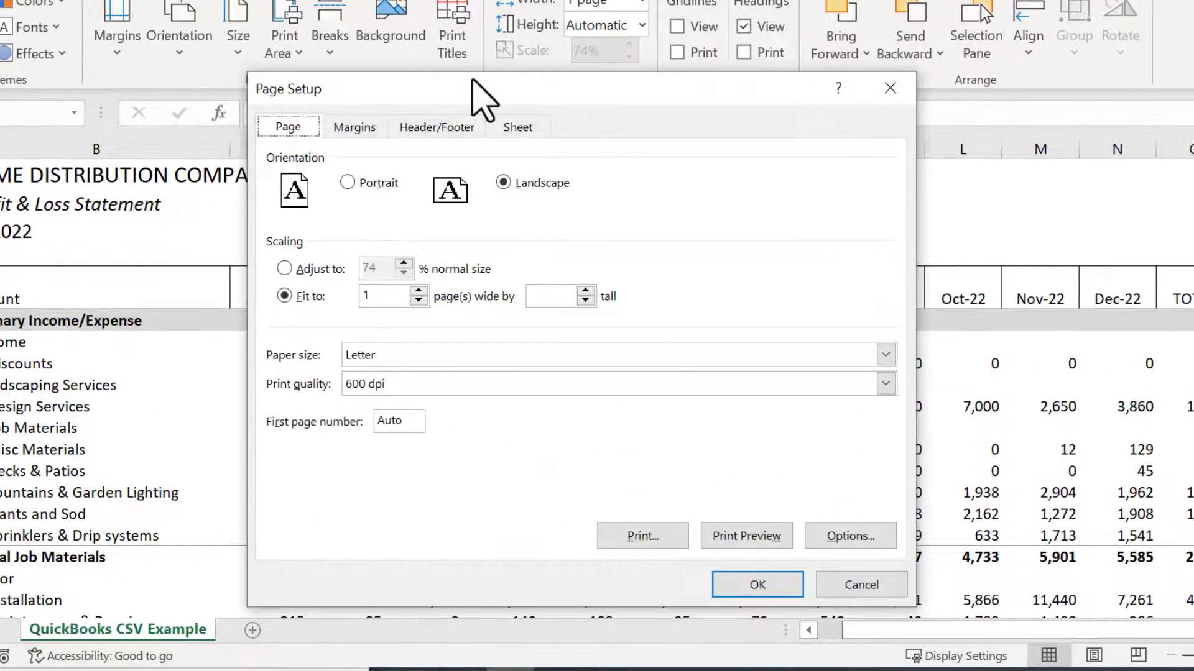
click(355, 128)
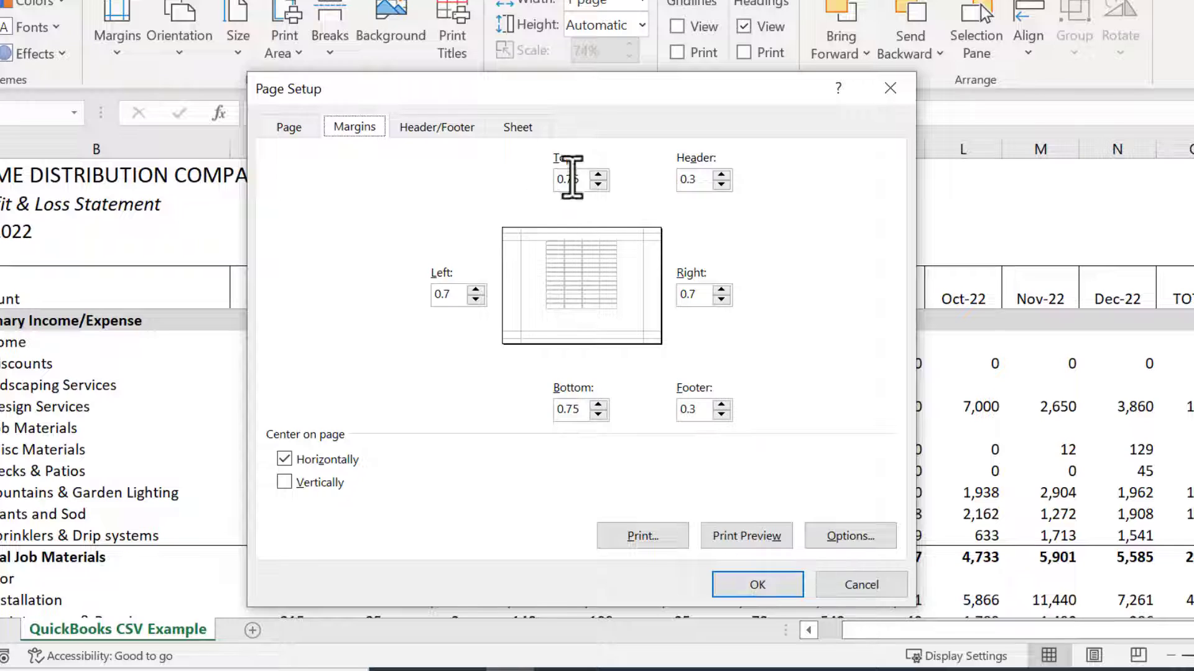
click(282, 131)
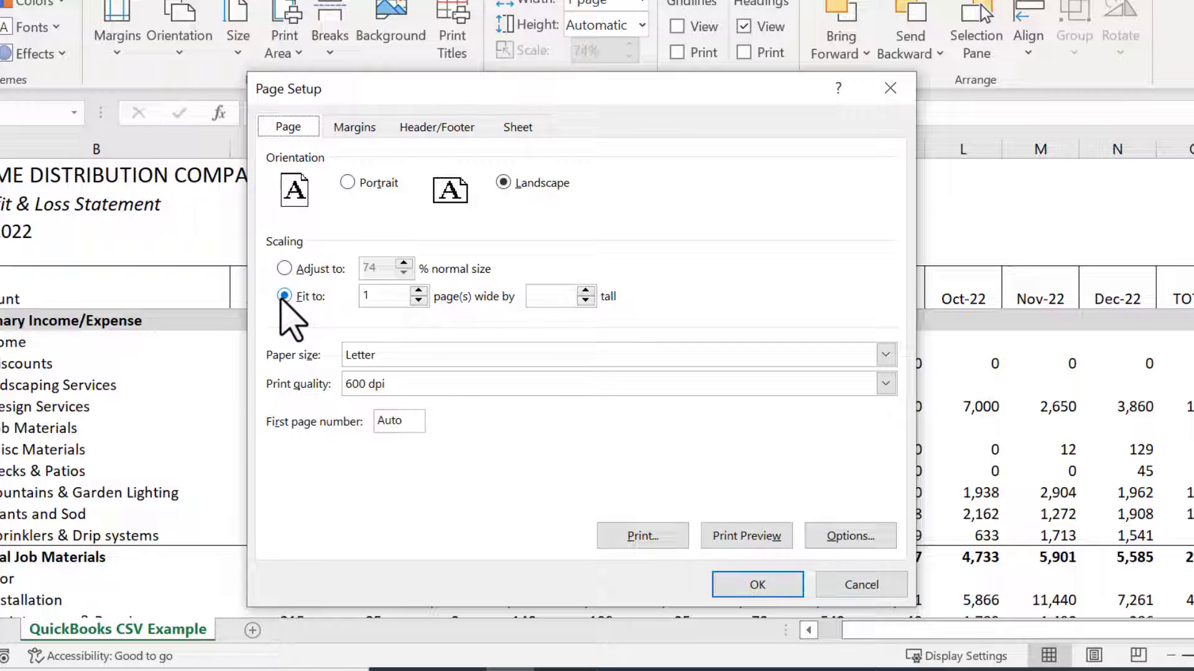
click(339, 129)
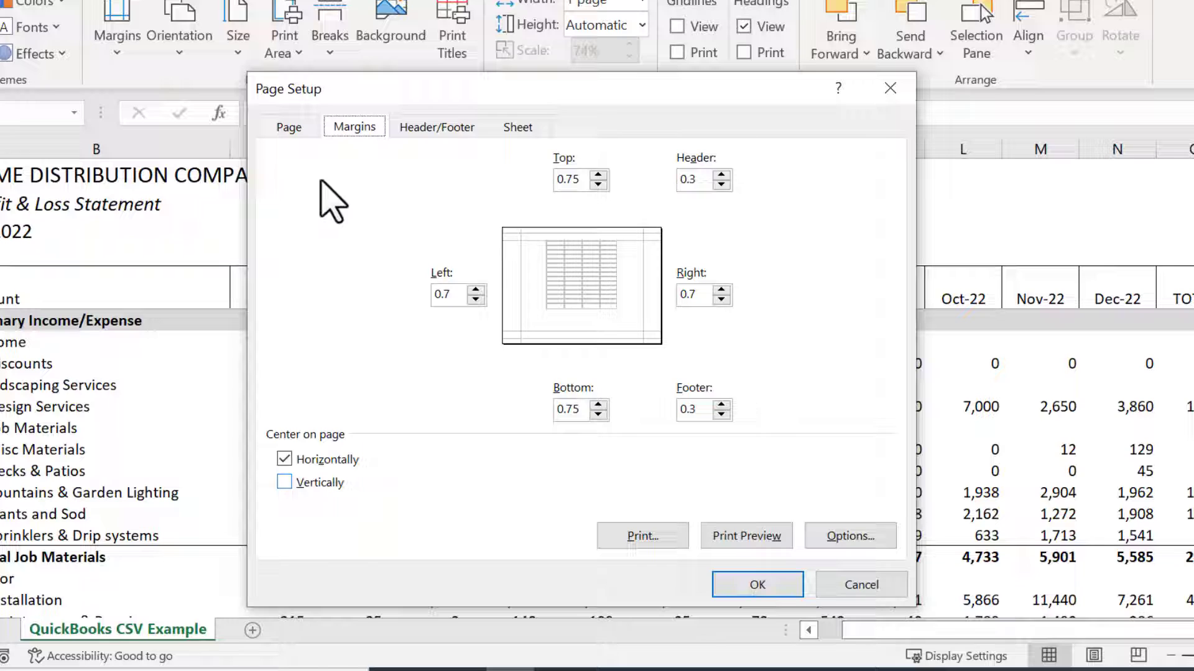
click(281, 460)
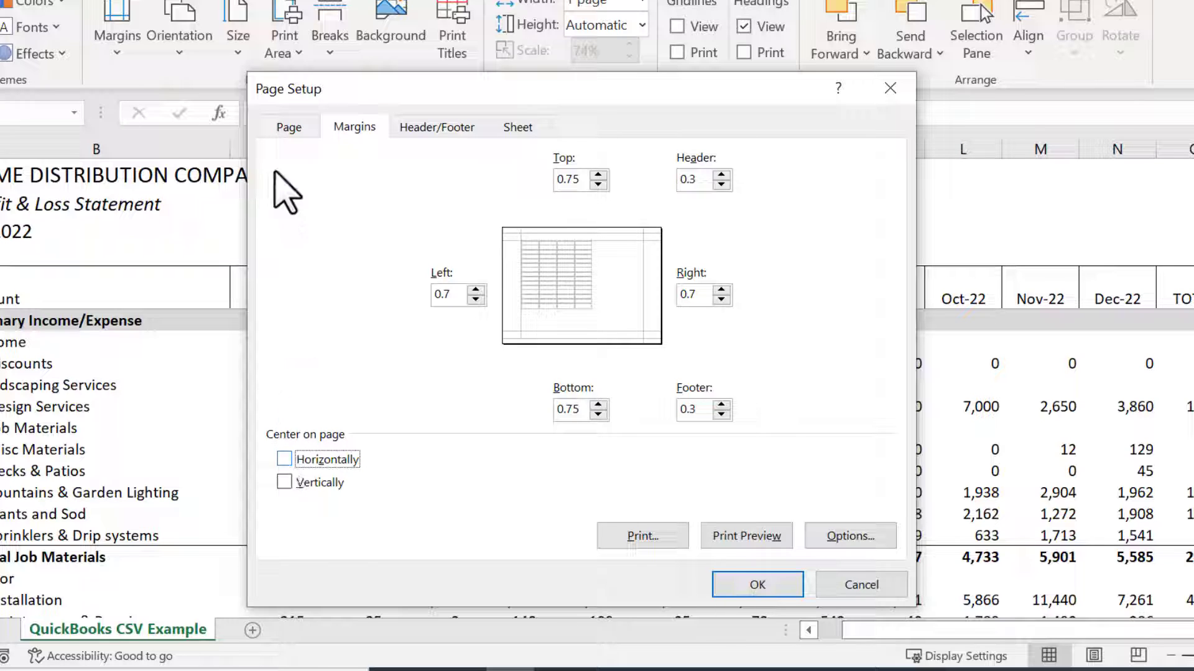
Adjust the print scaling to 50% of normal size and preview the printout
click(288, 127)
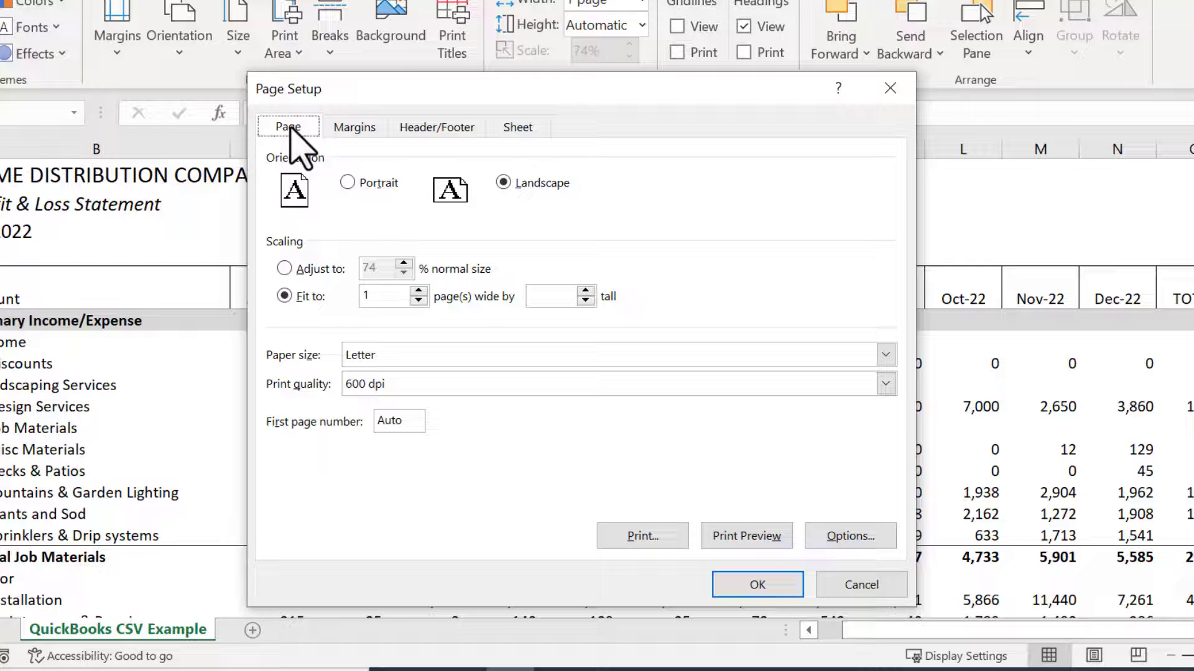
click(284, 269)
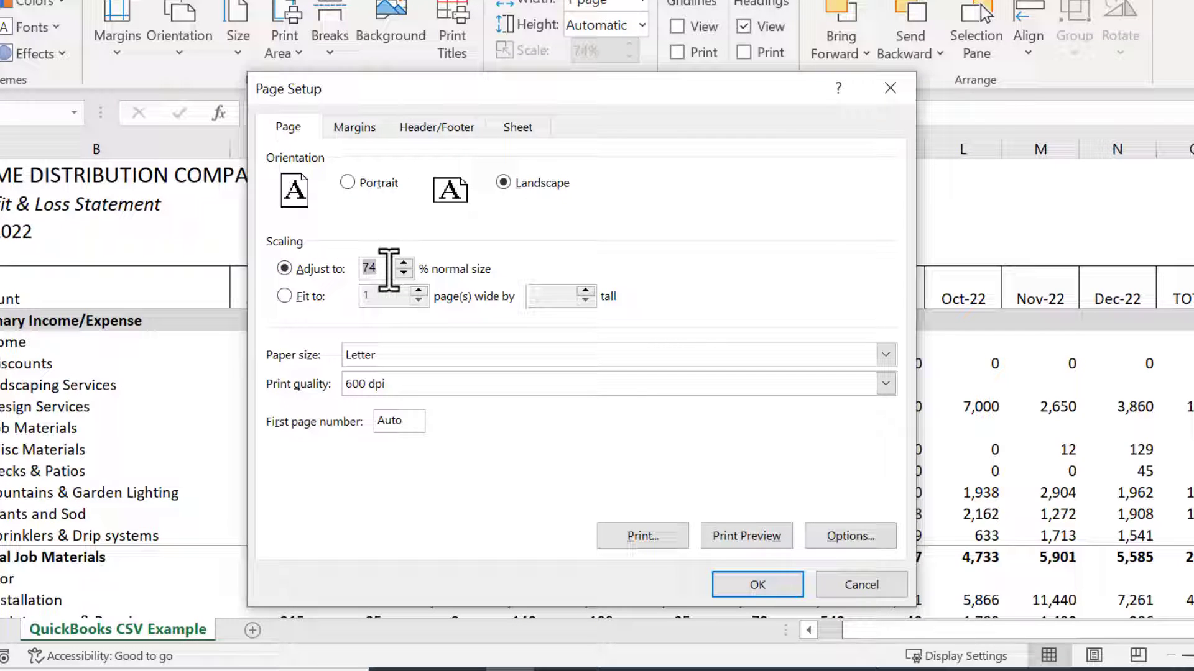
drag(389, 269, 346, 267)
text(5)
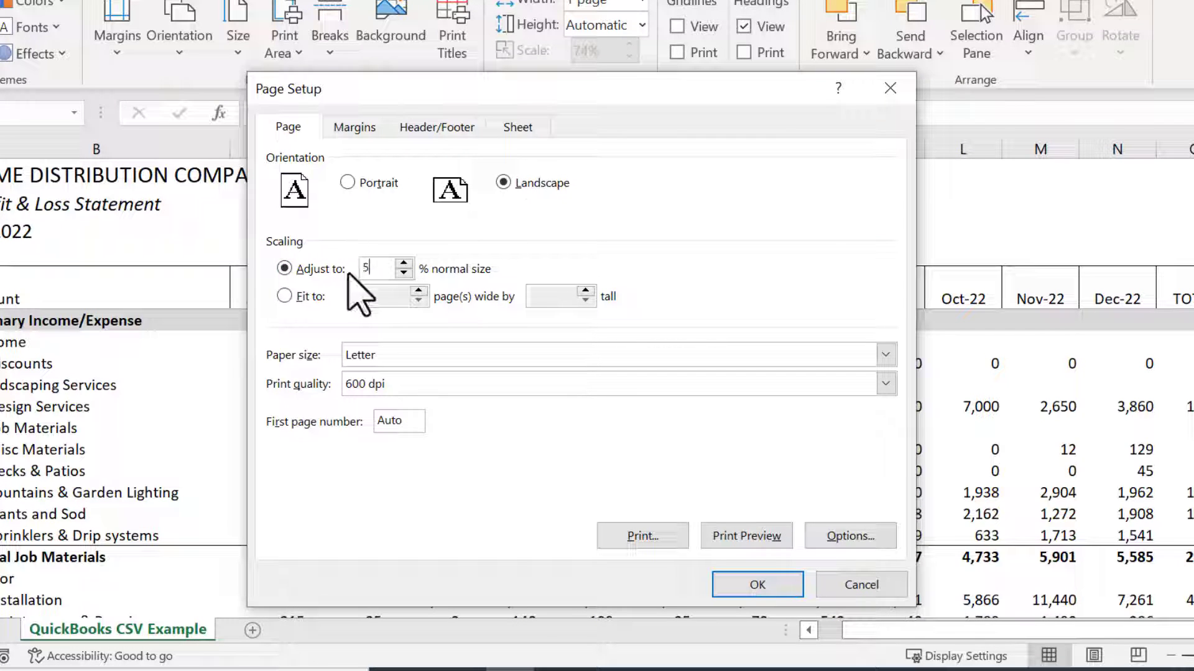
text(0)
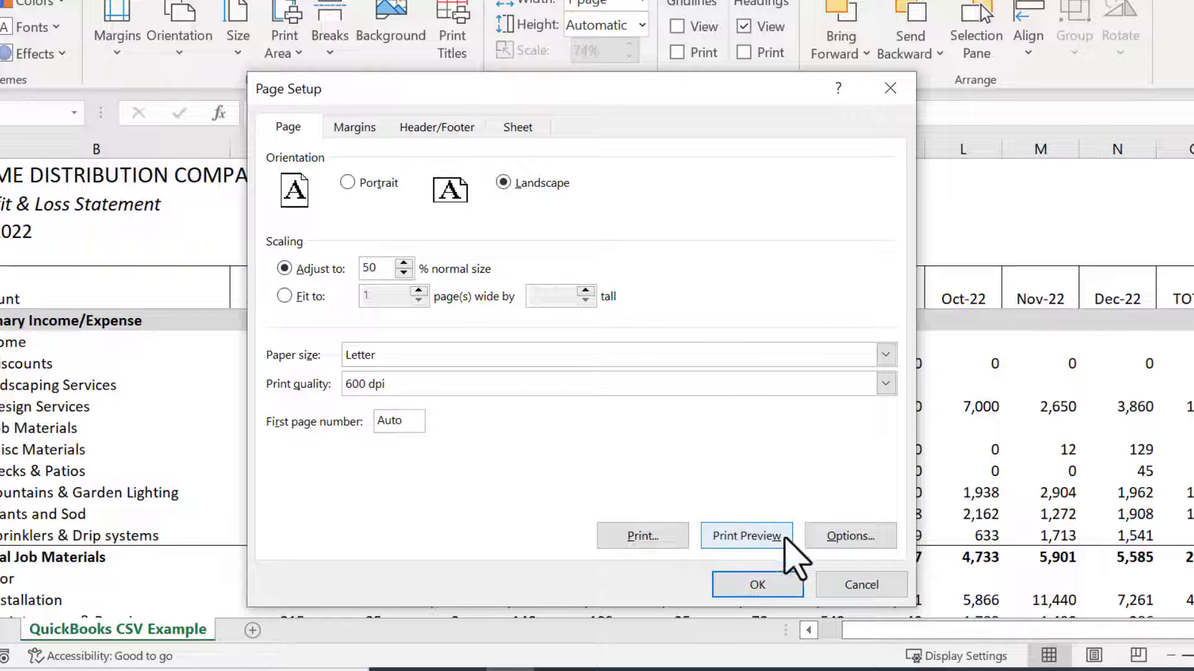
click(746, 537)
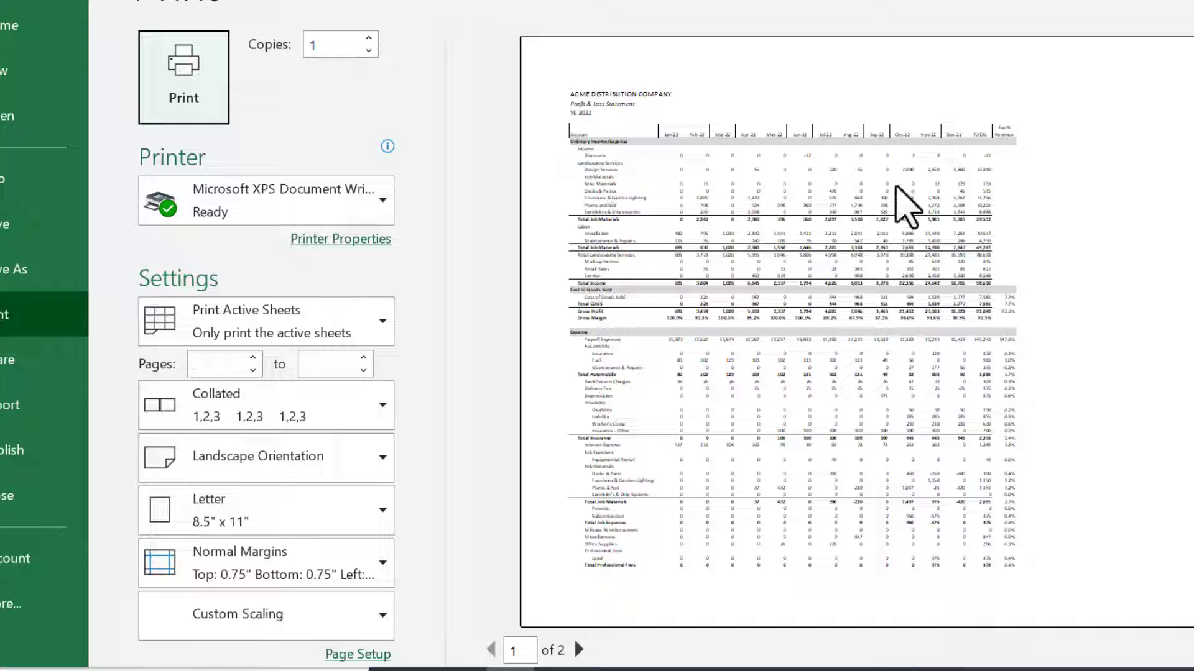
Center the printout horizontally on the page and apply it to the preview
click(358, 654)
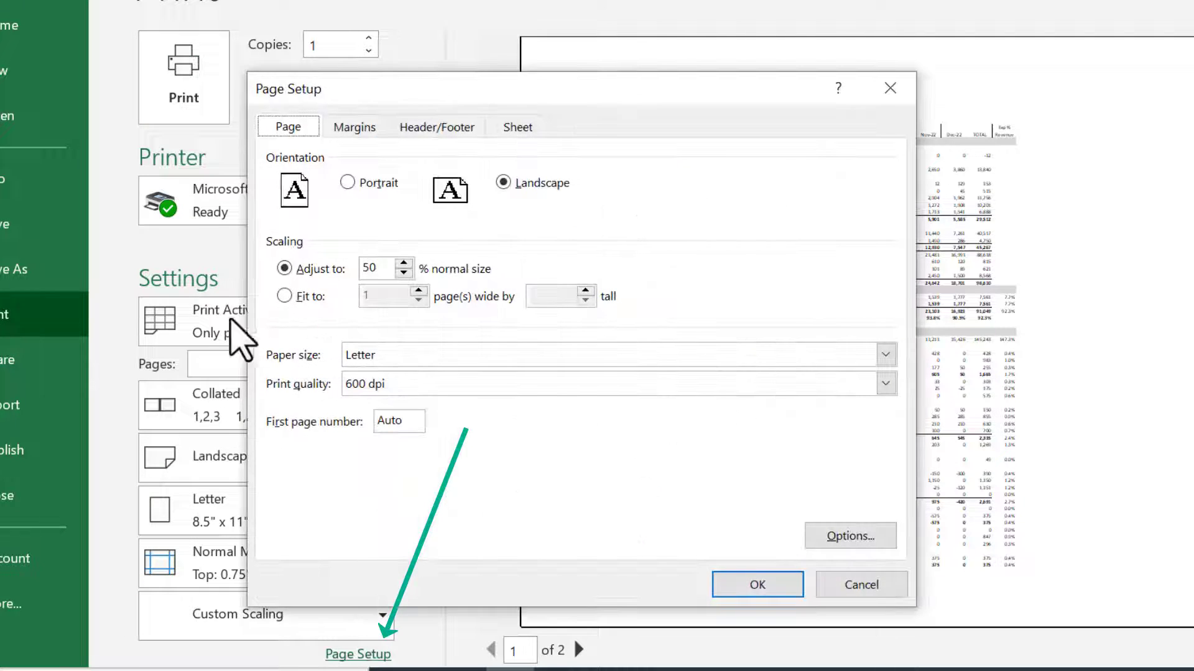
click(352, 128)
click(284, 460)
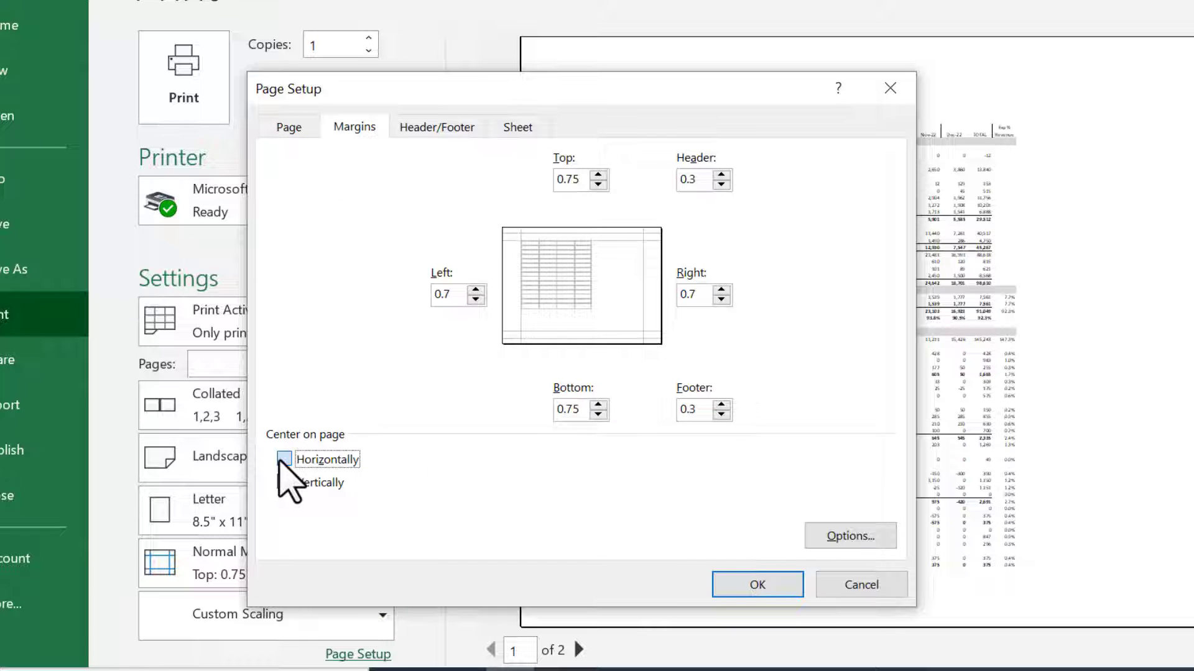
click(754, 587)
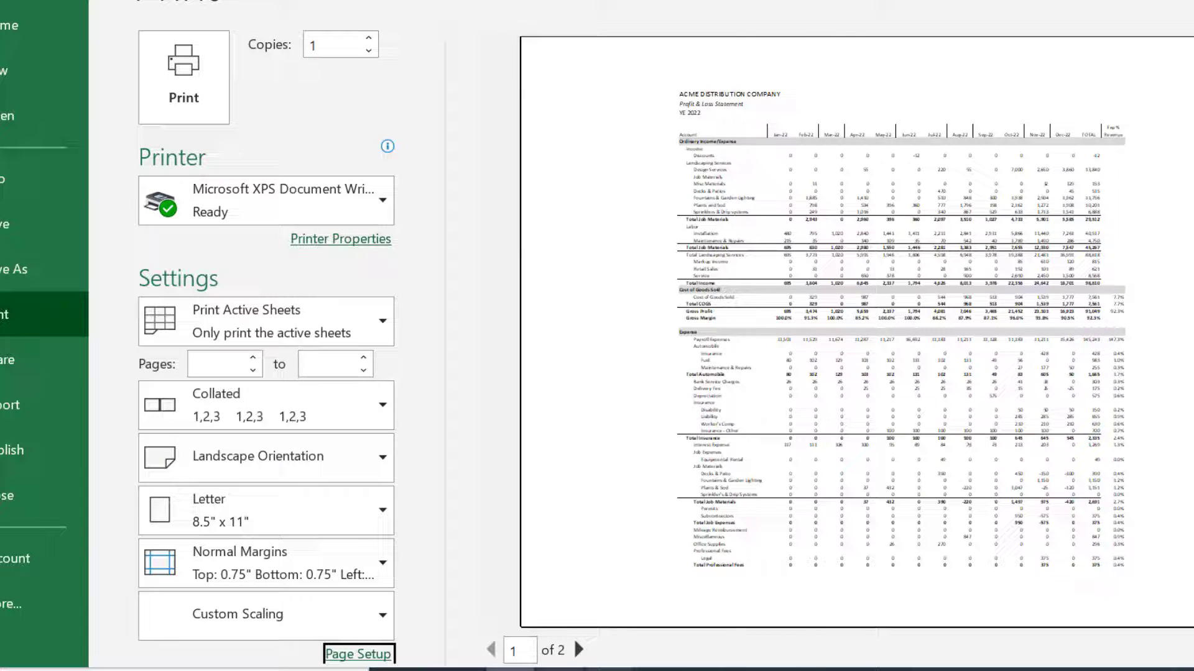
Restore the scaling to fit 1 page wide with pages tall left blank, and turn off horizontal centering
click(356, 656)
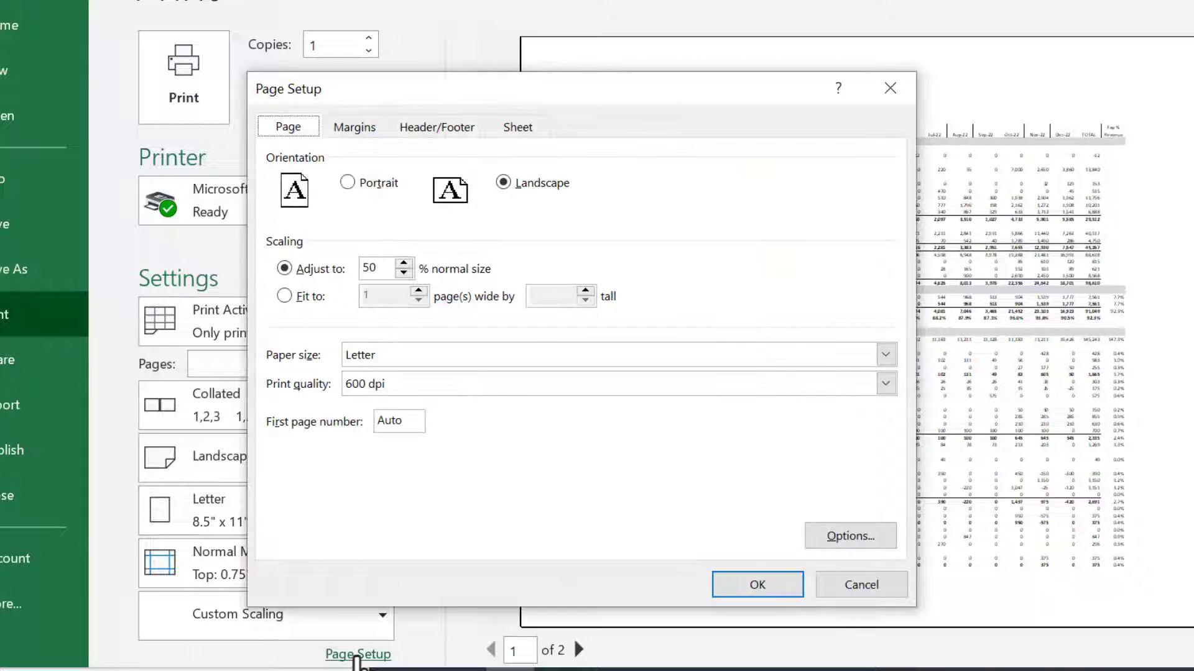
click(285, 296)
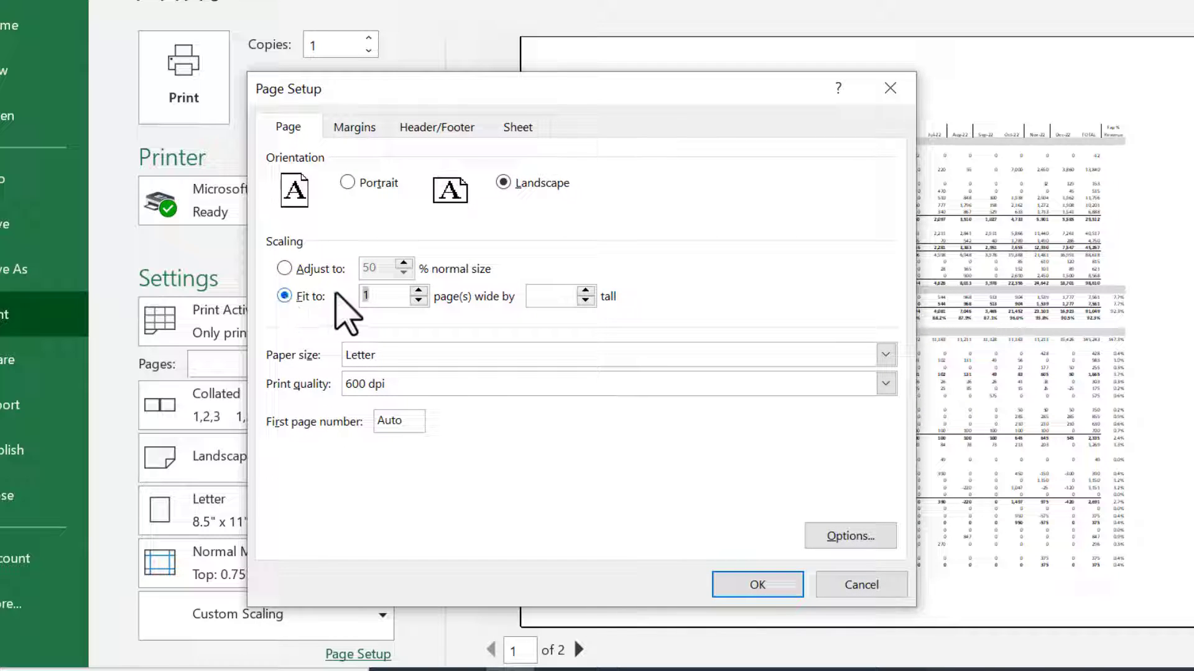
click(355, 128)
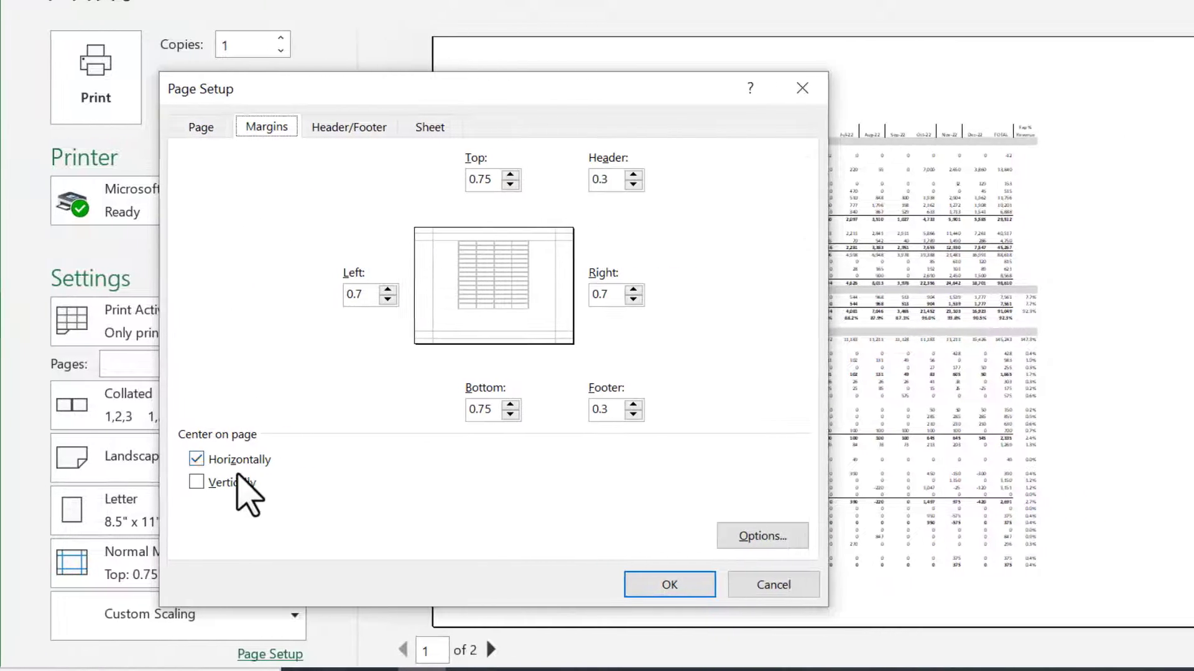
click(276, 460)
click(632, 593)
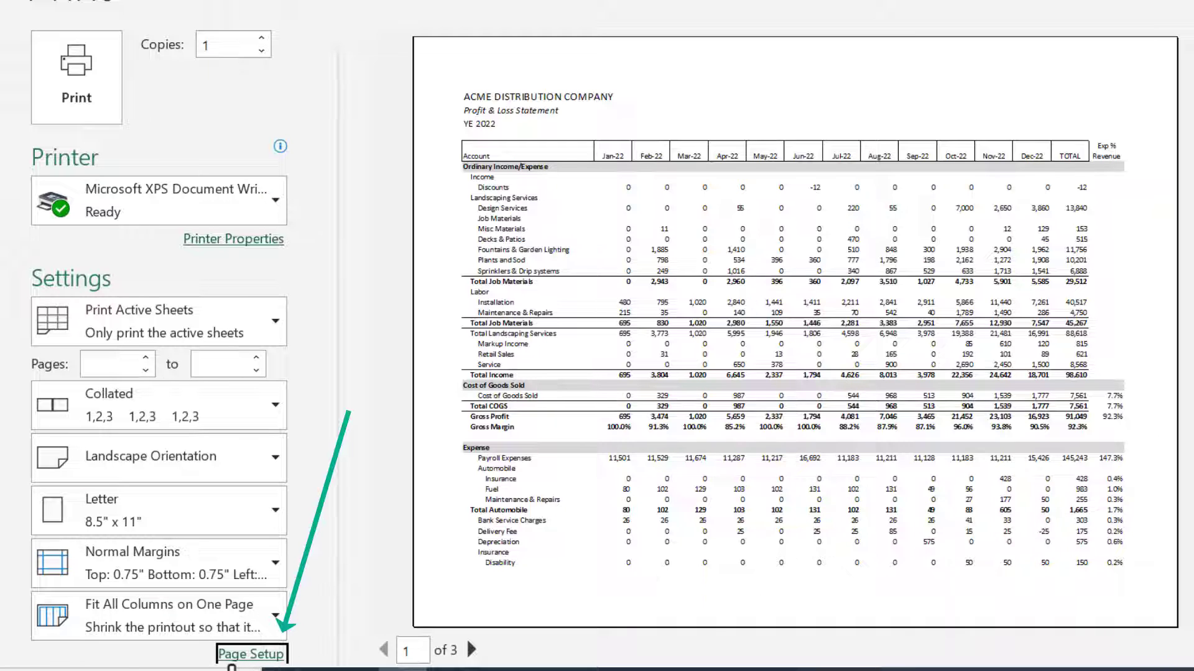
Set the left and right page margins to 0 and apply them to the preview
click(234, 655)
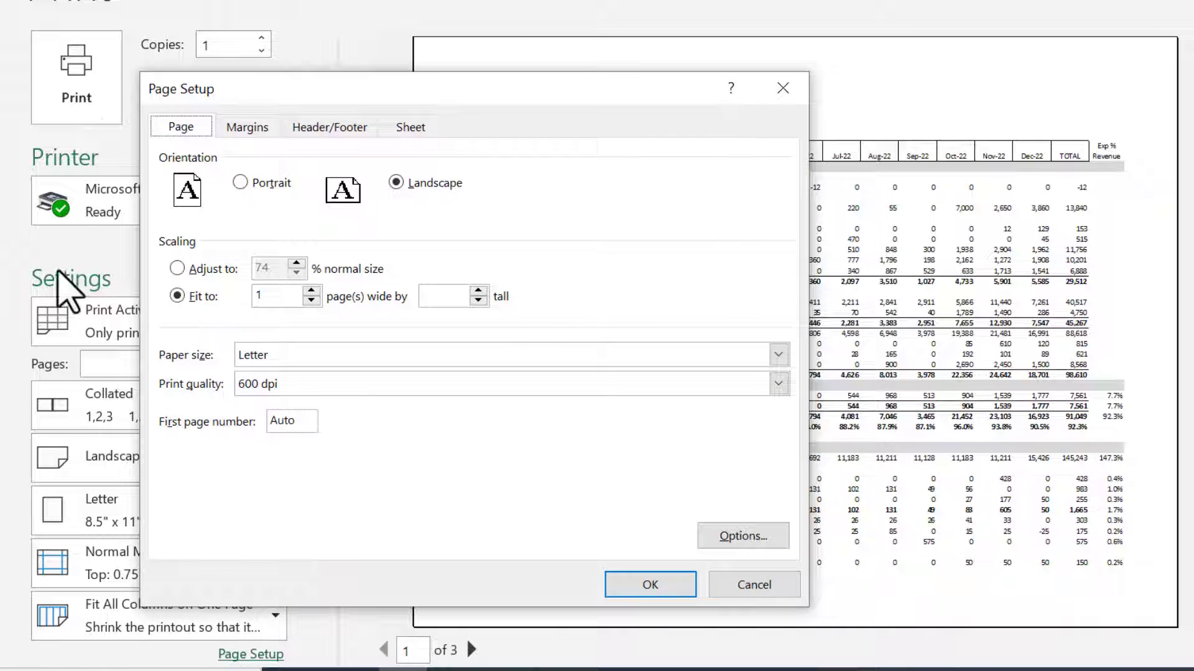
click(244, 127)
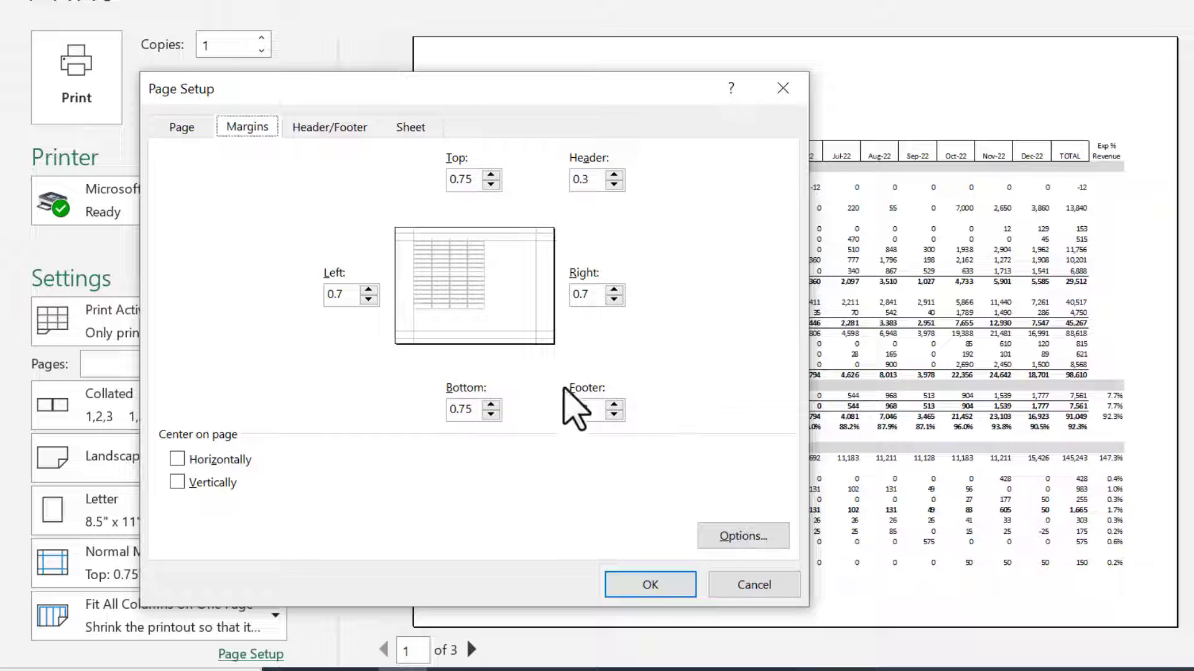
click(368, 304)
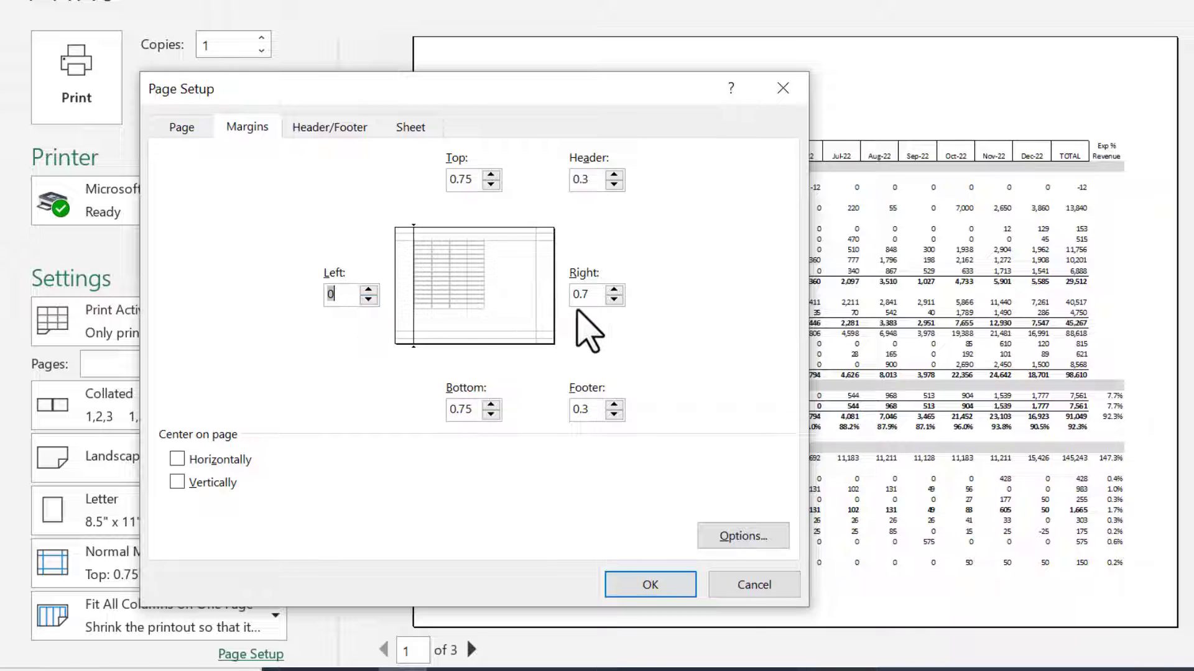
click(613, 299)
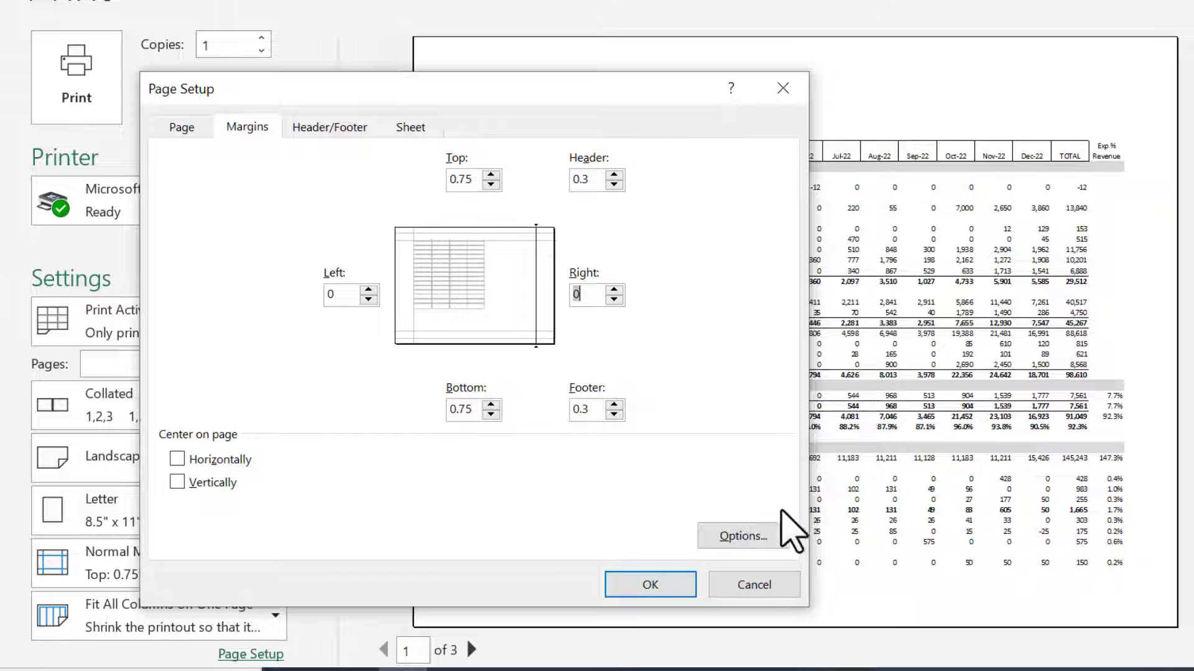
click(650, 585)
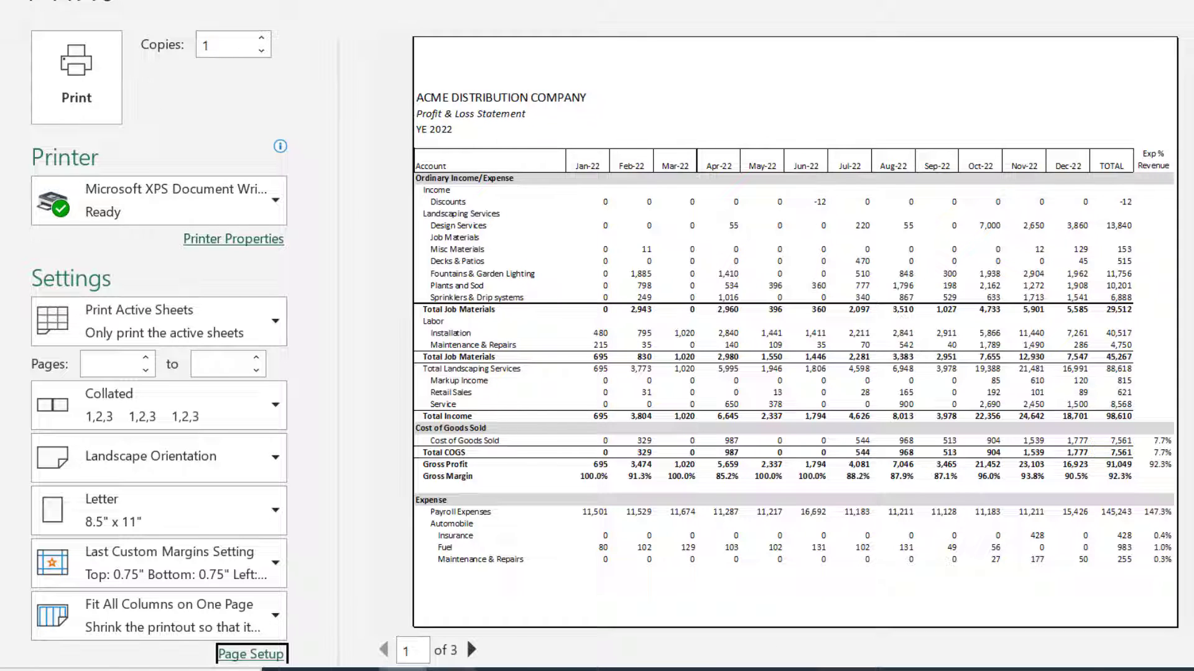
Set the left page margin to 0.75, increase the right margin from zero, and apply both to the preview
click(261, 656)
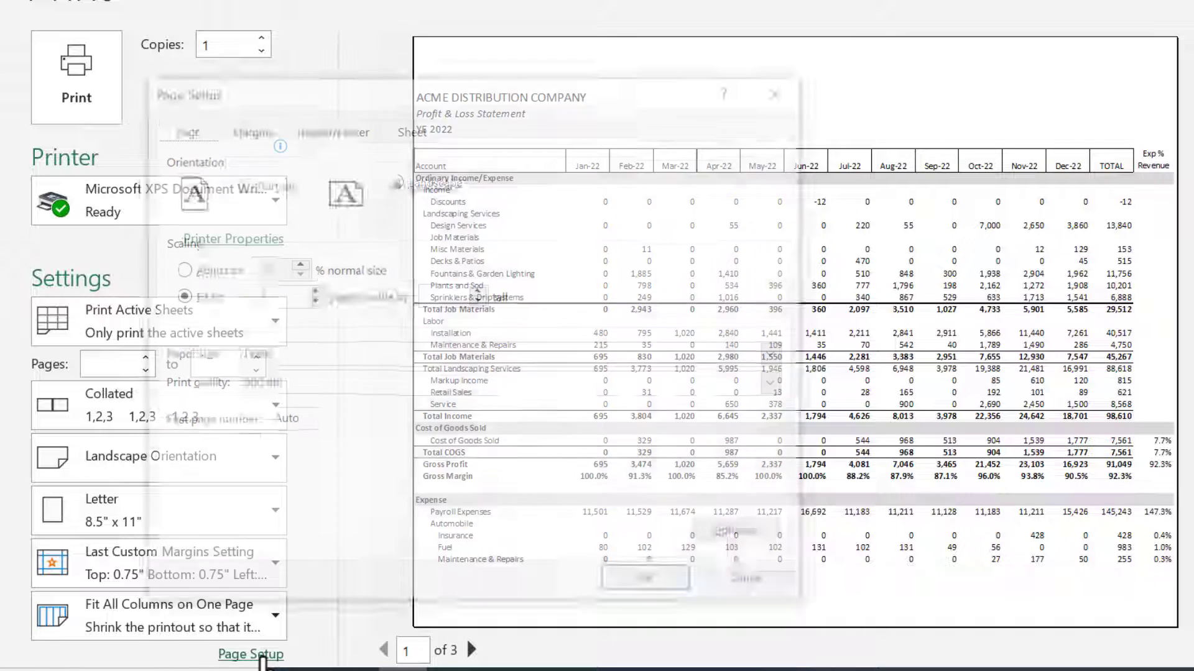
click(252, 127)
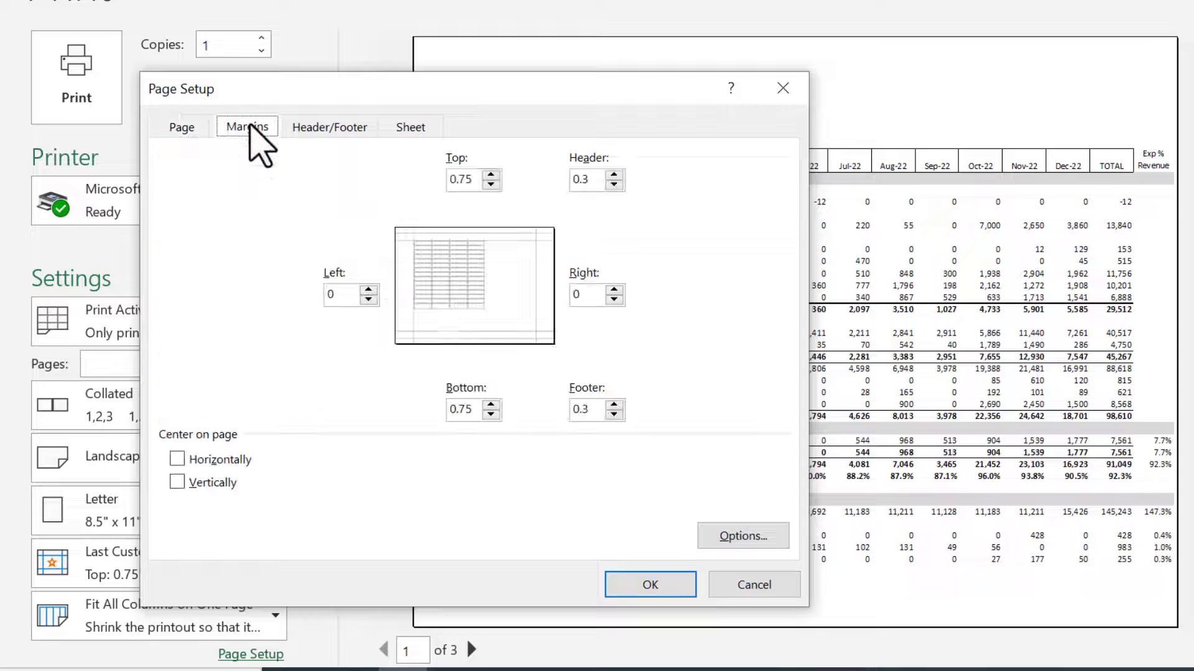
click(368, 289)
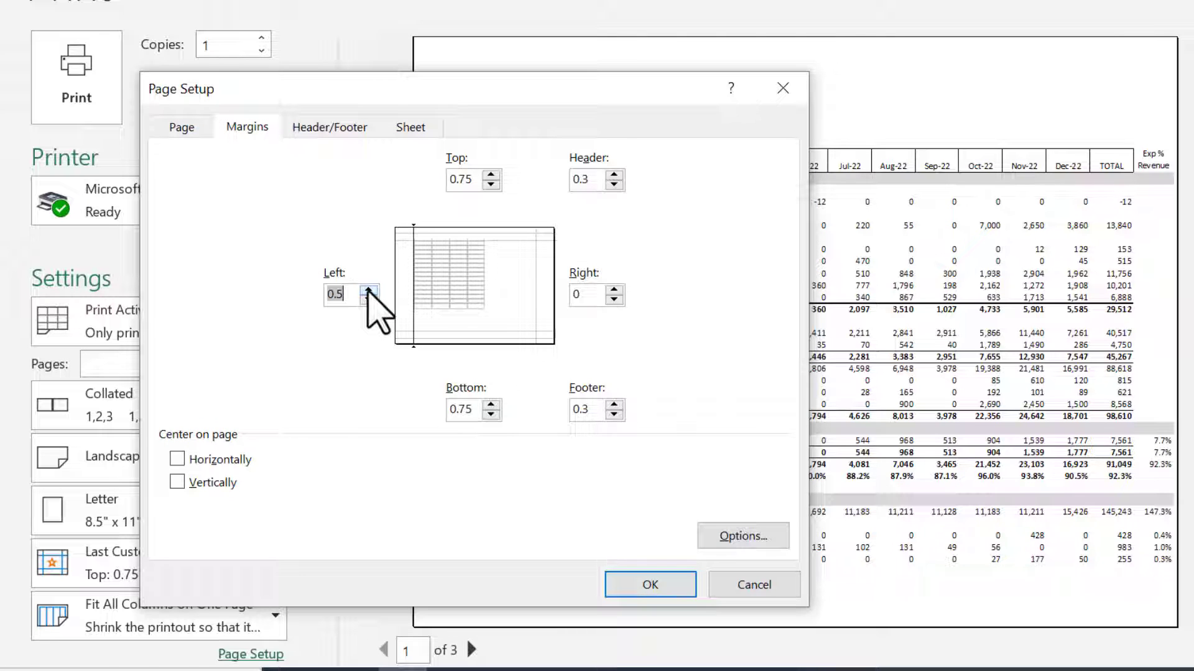
click(614, 290)
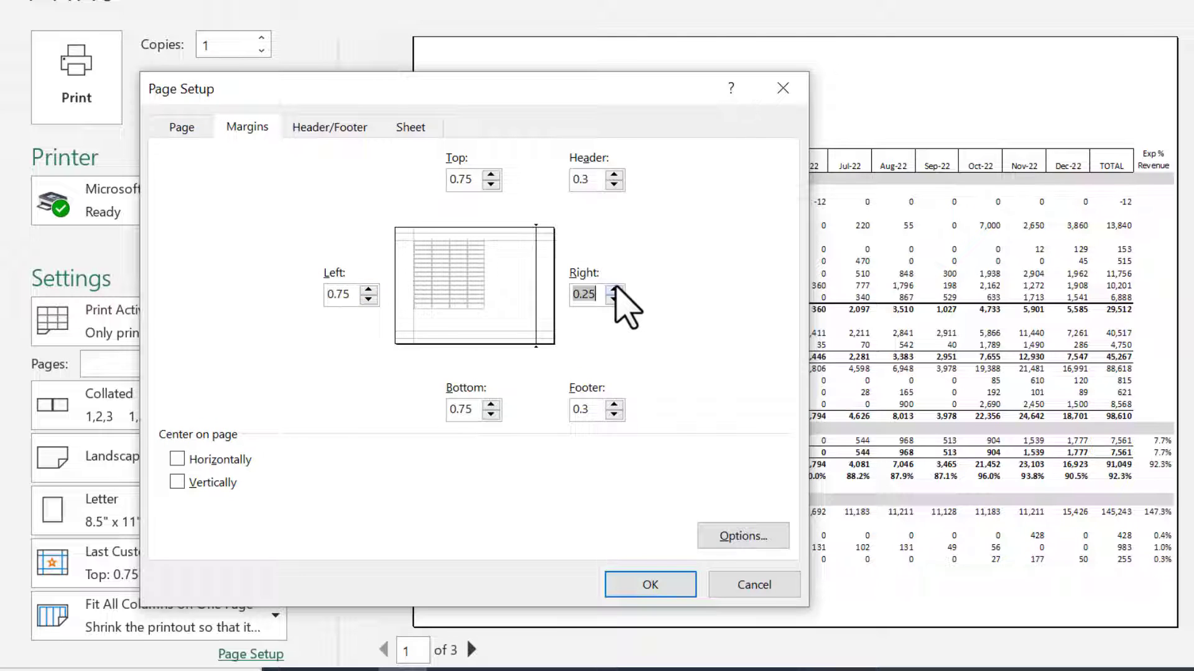
click(658, 585)
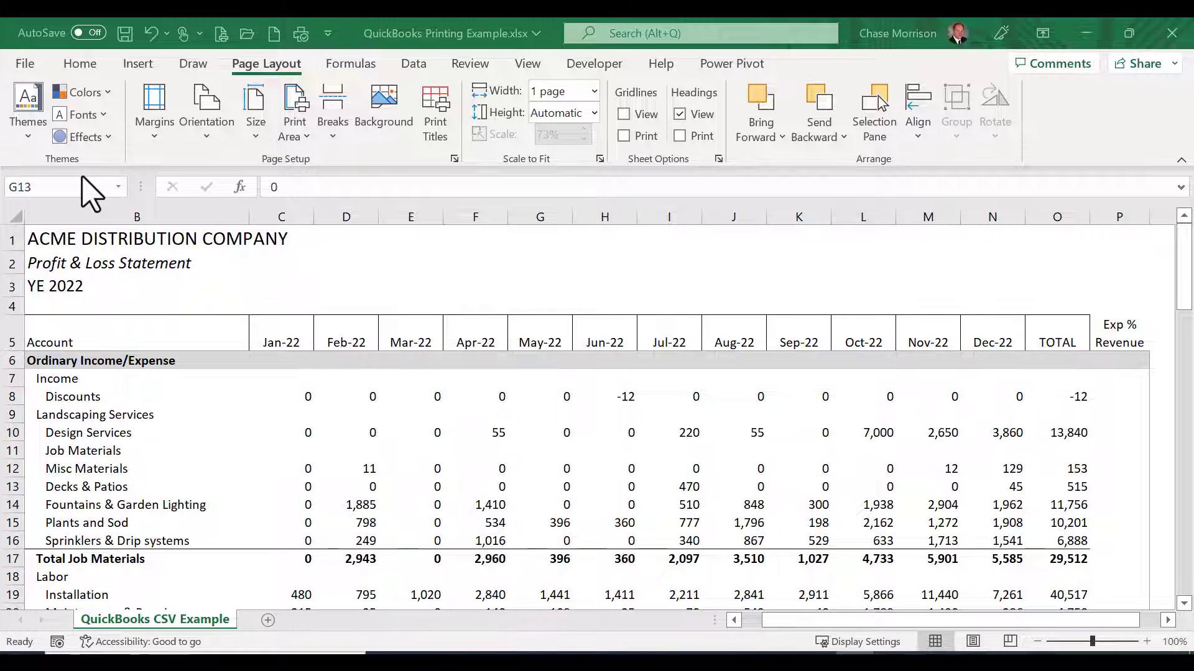
Start a custom footer for the worksheet and insert the page number and number of pages codes in its left section
click(453, 159)
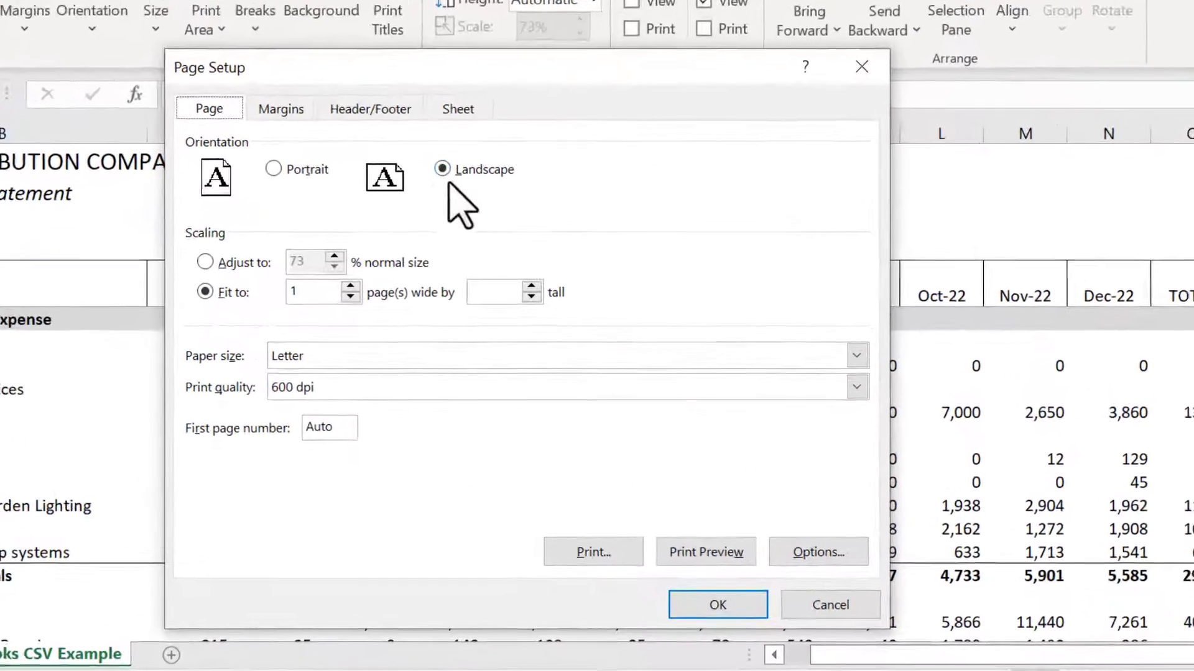
click(386, 120)
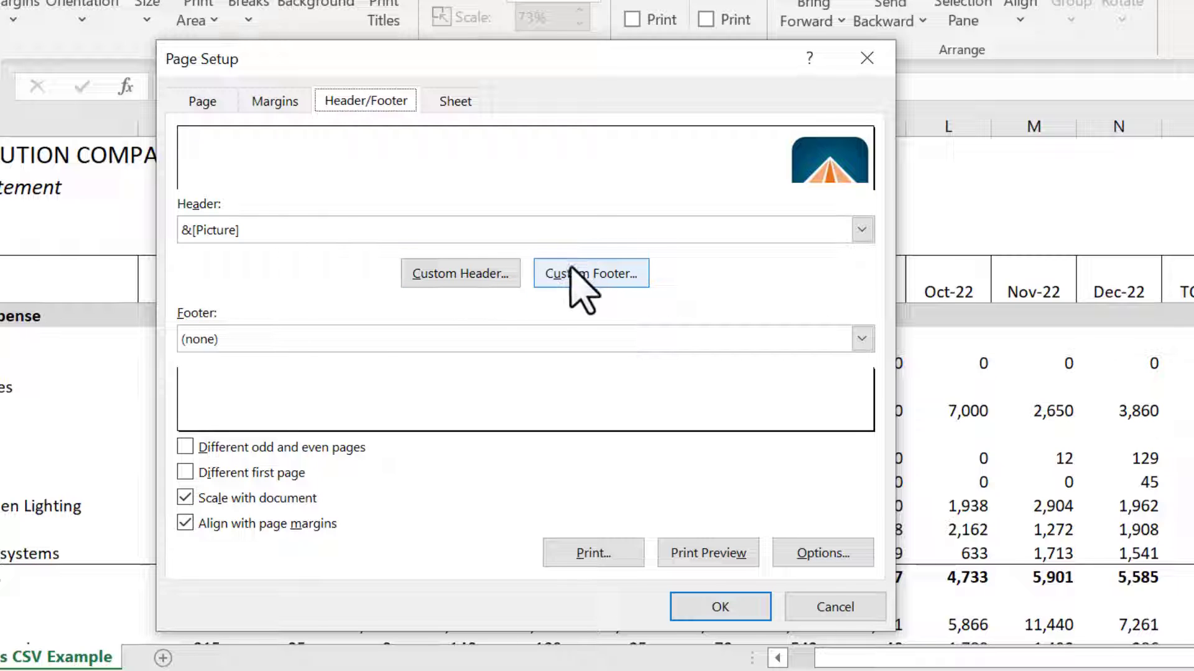
click(569, 266)
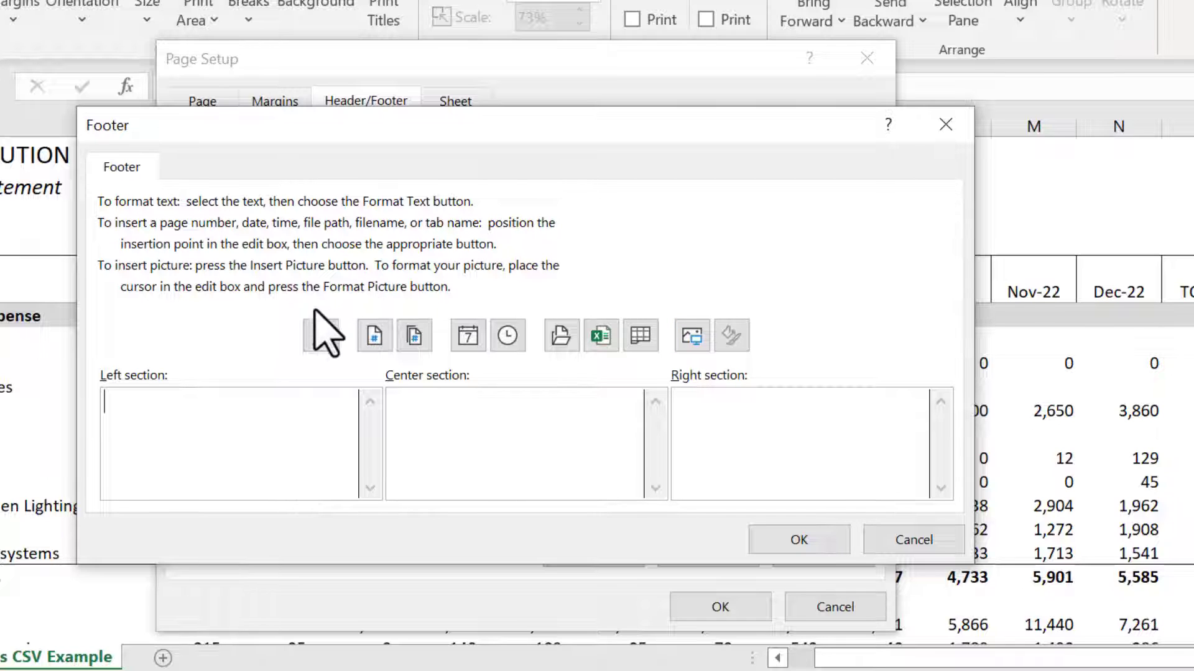
click(374, 339)
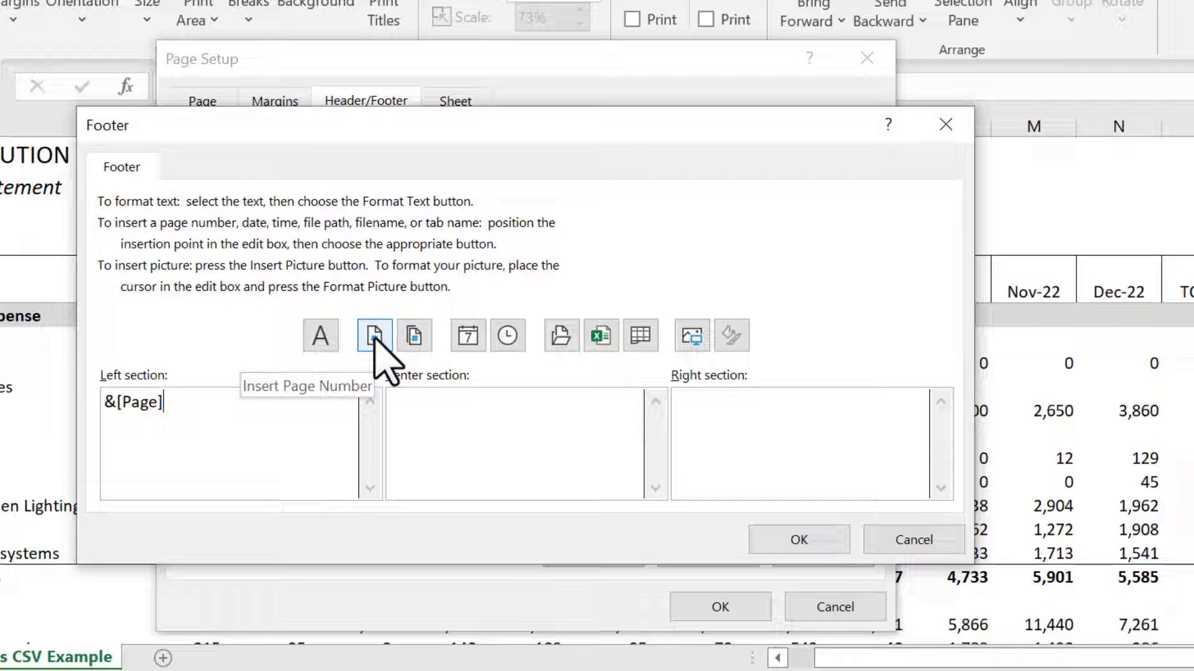
click(407, 336)
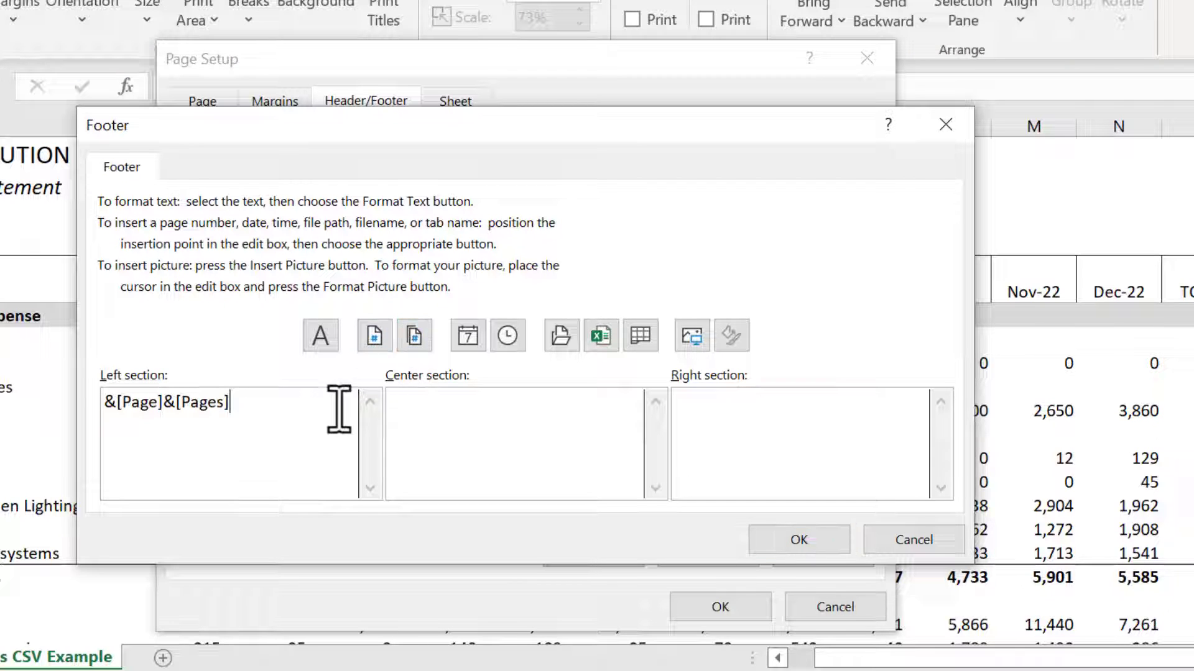
Add the word "of" with surrounding spaces between the two page codes so the left footer section reads "&[Page] of &[Pages]"
click(162, 404)
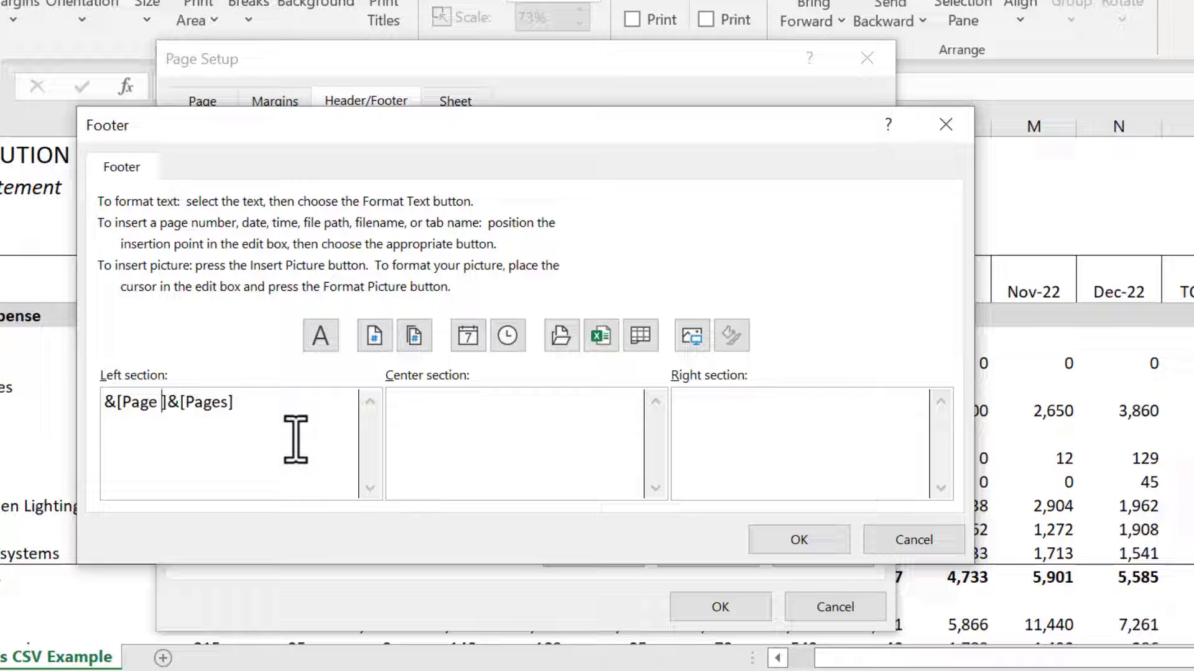
text(of)
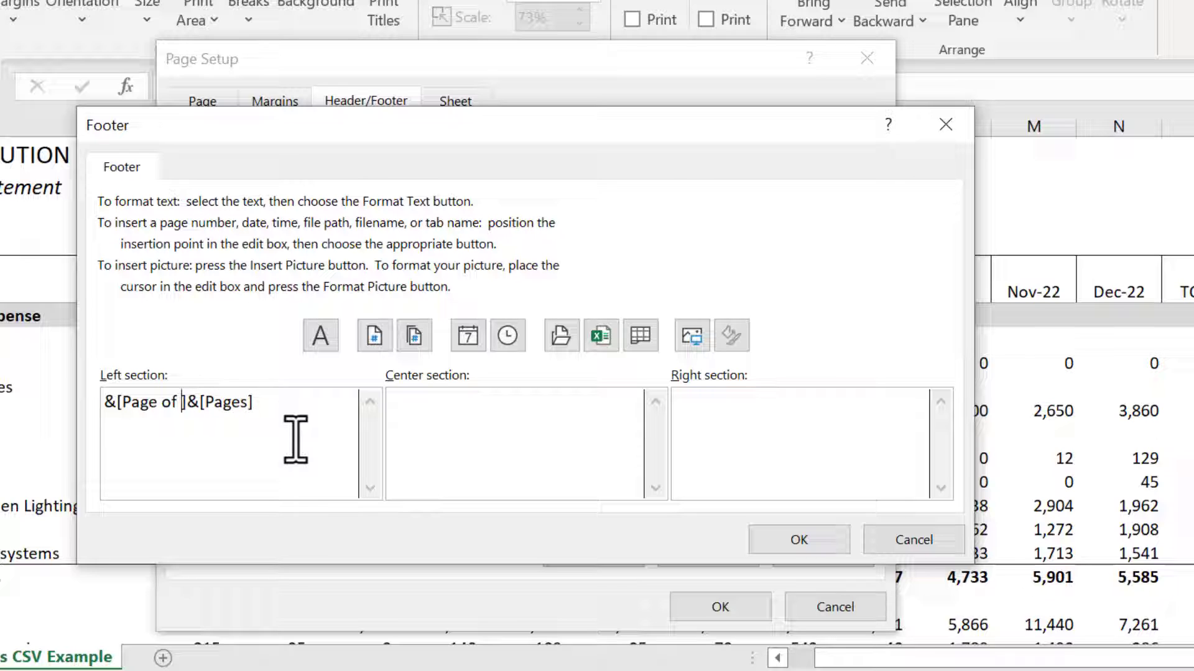
key(BackSpace)
key(BackSpace)
key(BackSpace)
key(BackSpace)
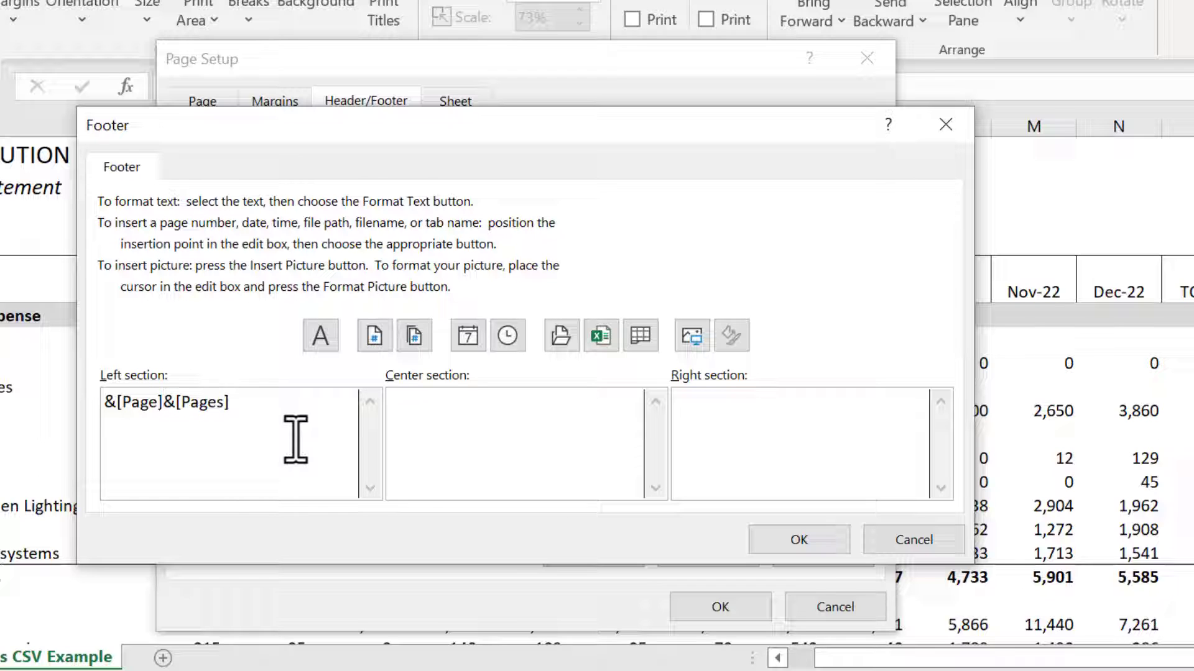
text(of)
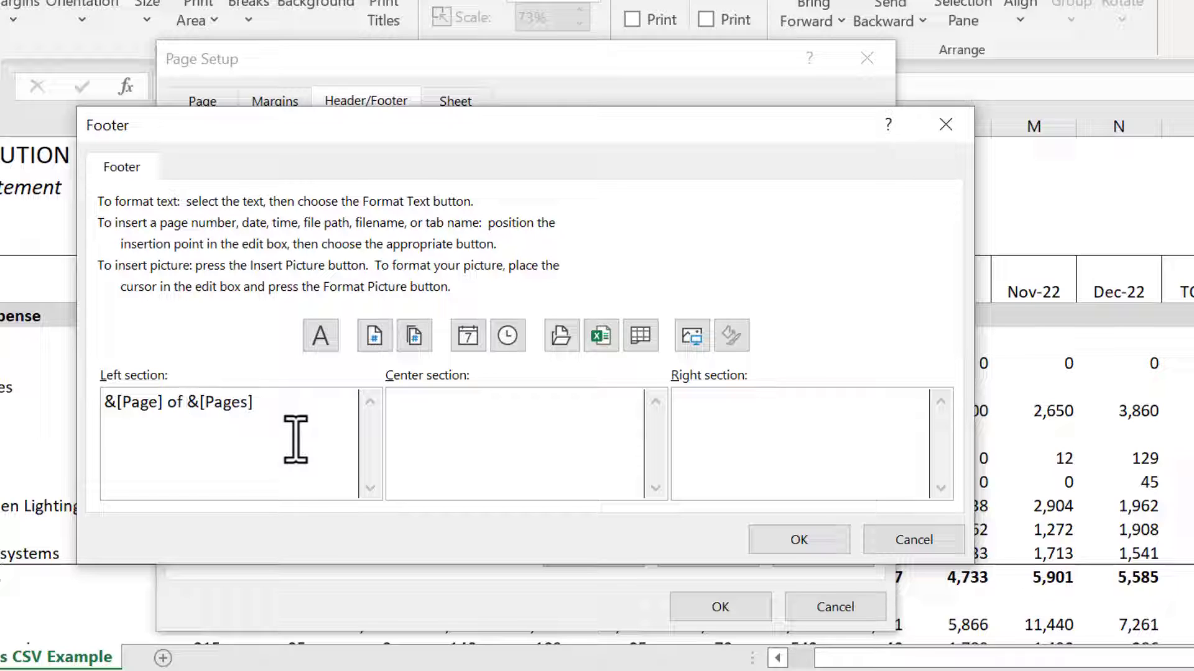
Insert the file name in the footer's center section and the date in its right section, and show the print preview
click(524, 413)
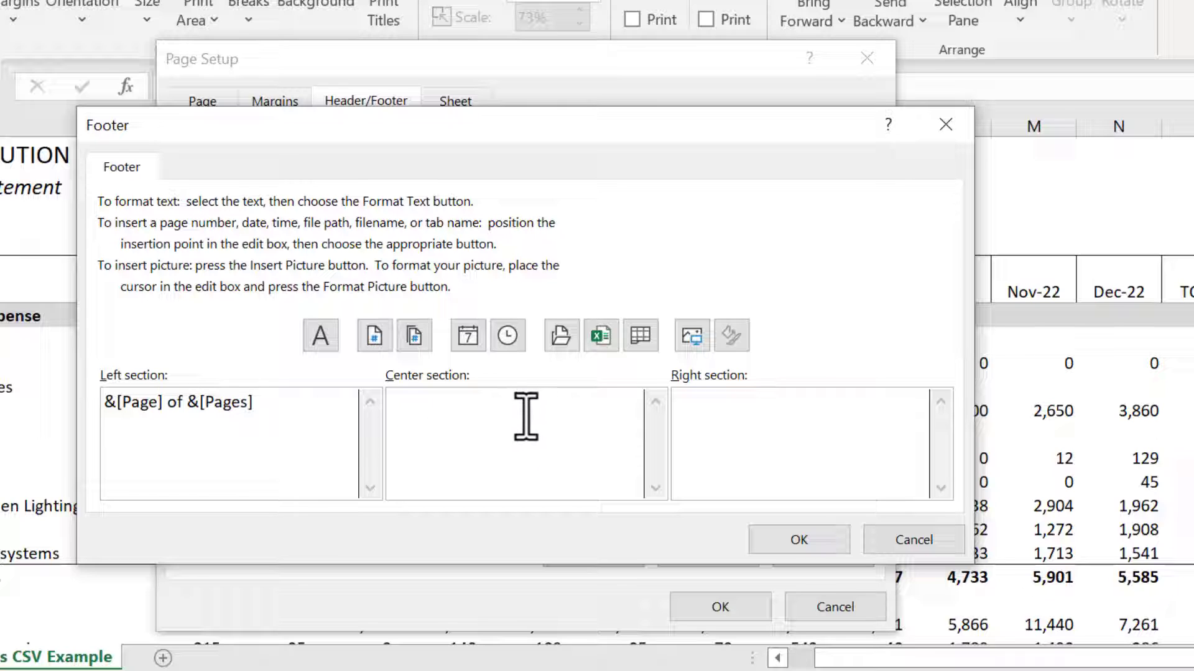
click(598, 336)
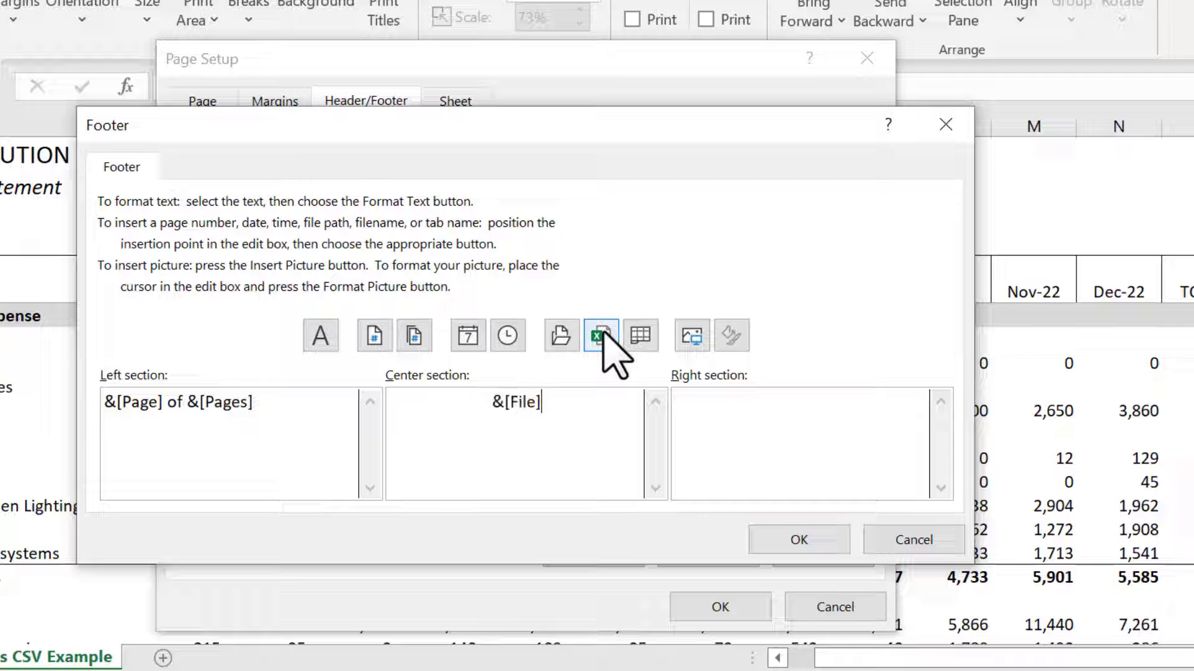
click(797, 414)
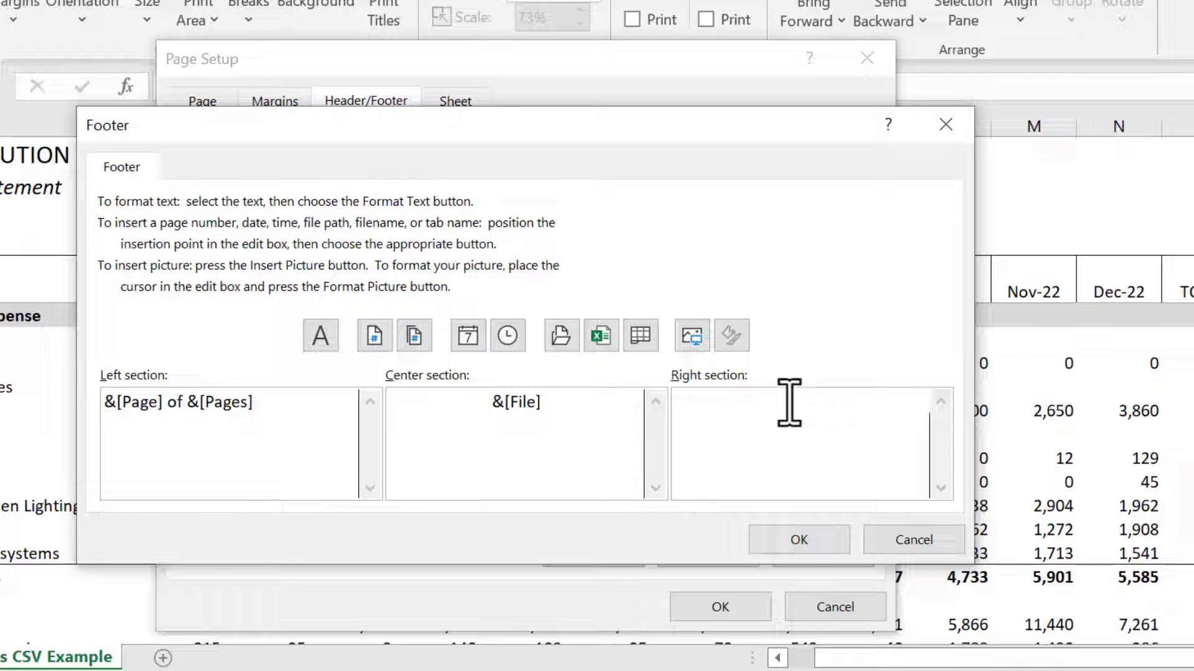
click(467, 336)
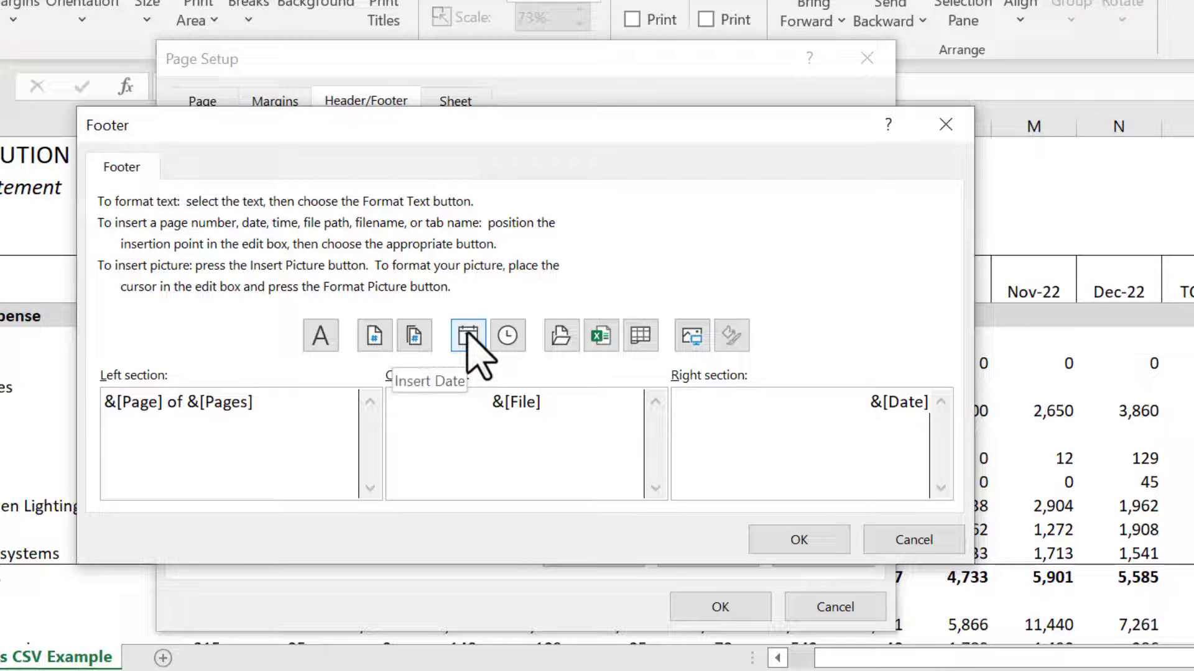
click(792, 542)
click(706, 555)
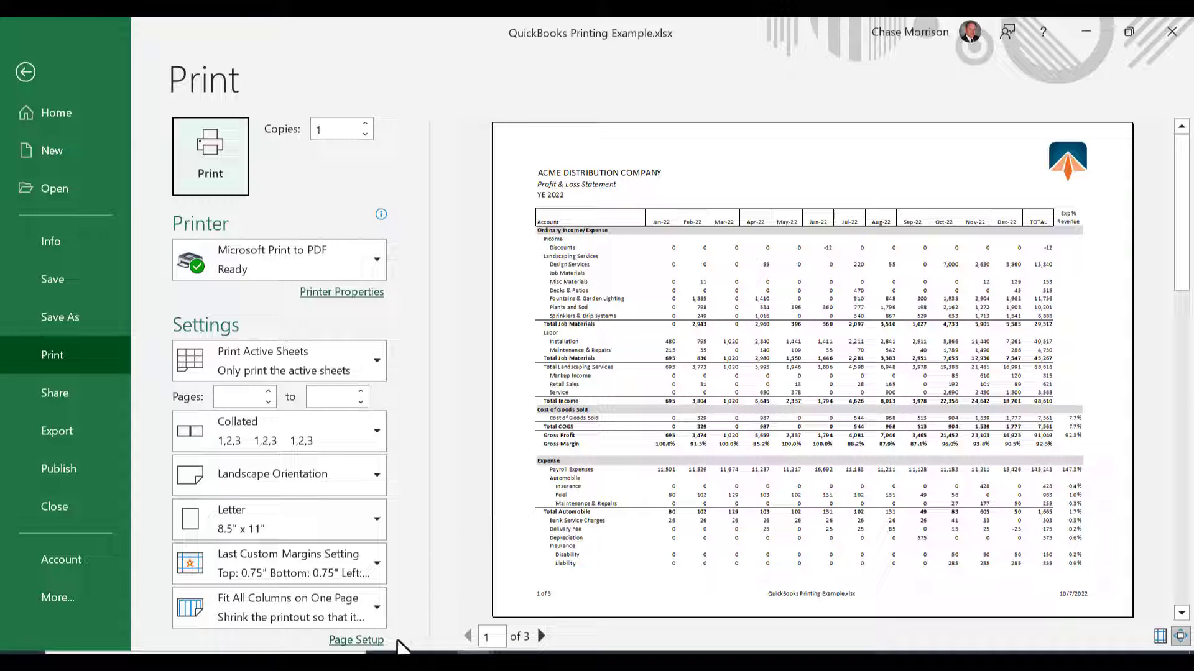
Add the text "Private Proprietary" to the center section of the custom header and apply it to the preview
click(361, 641)
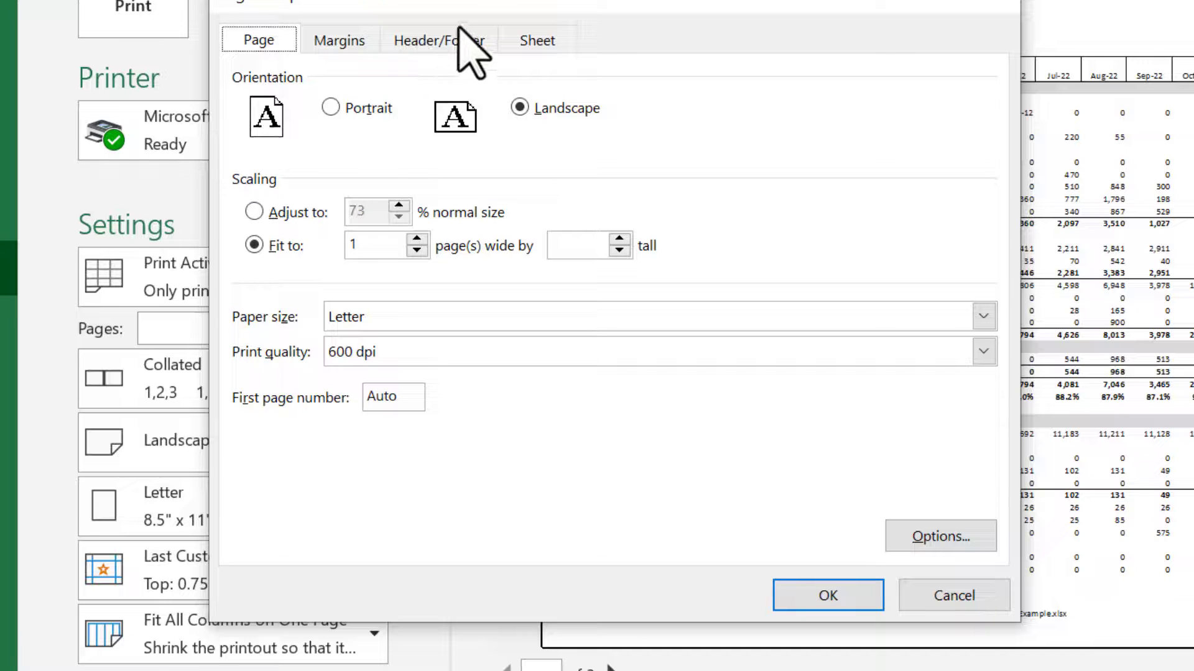
click(460, 36)
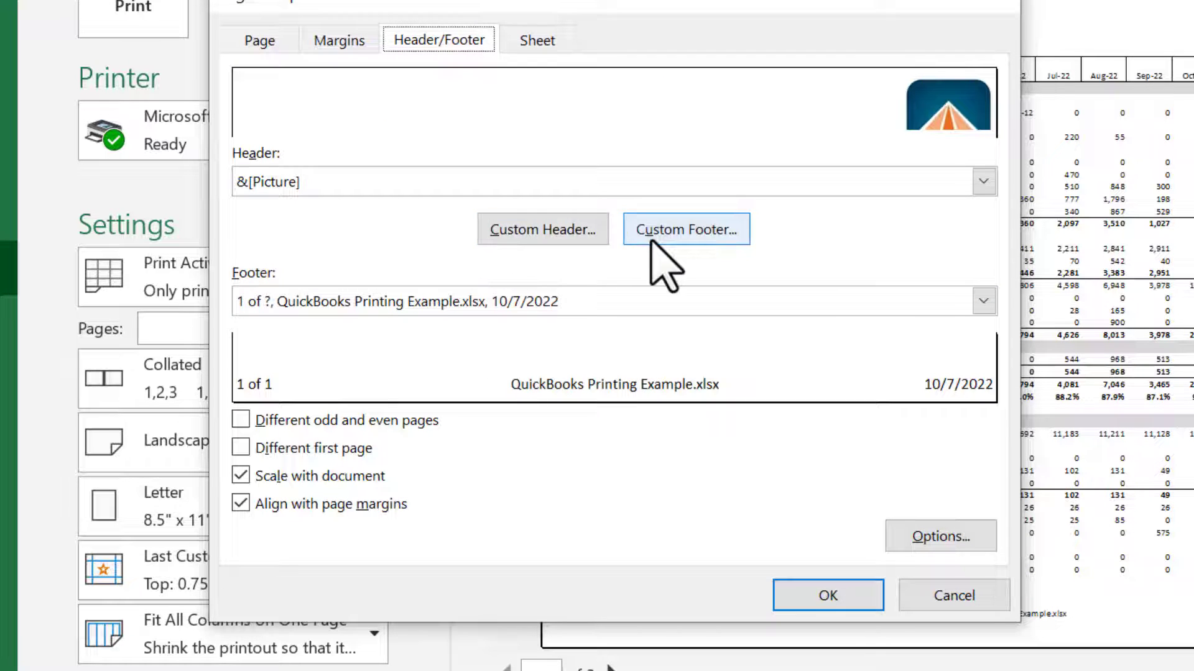
click(983, 181)
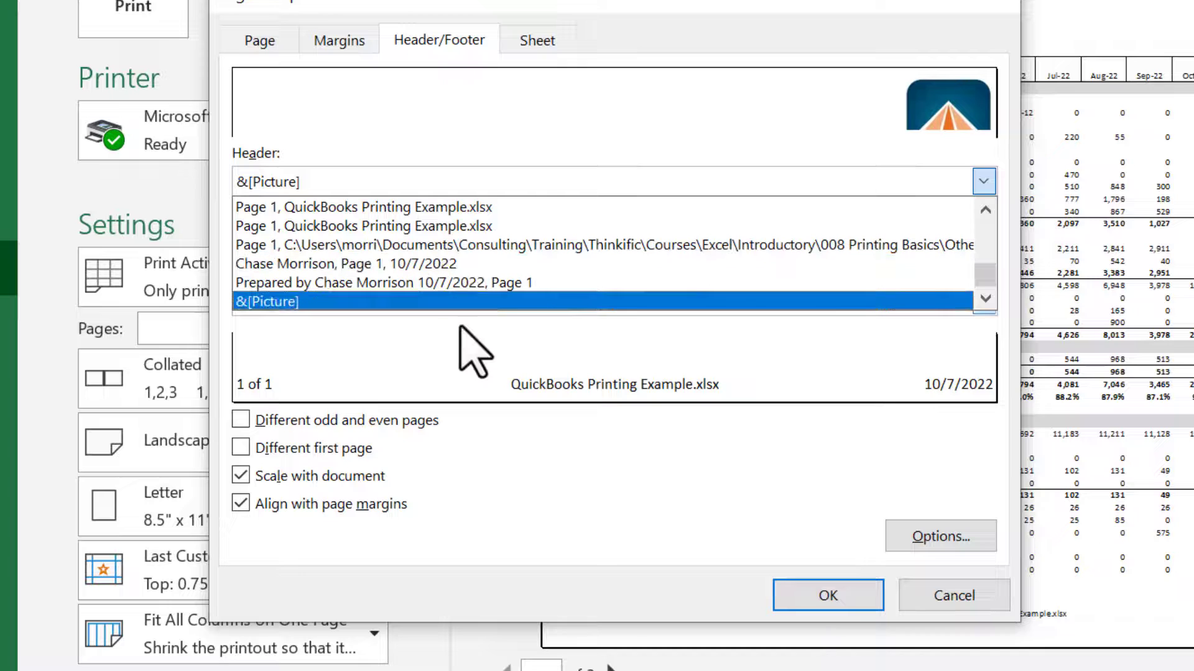
click(661, 2)
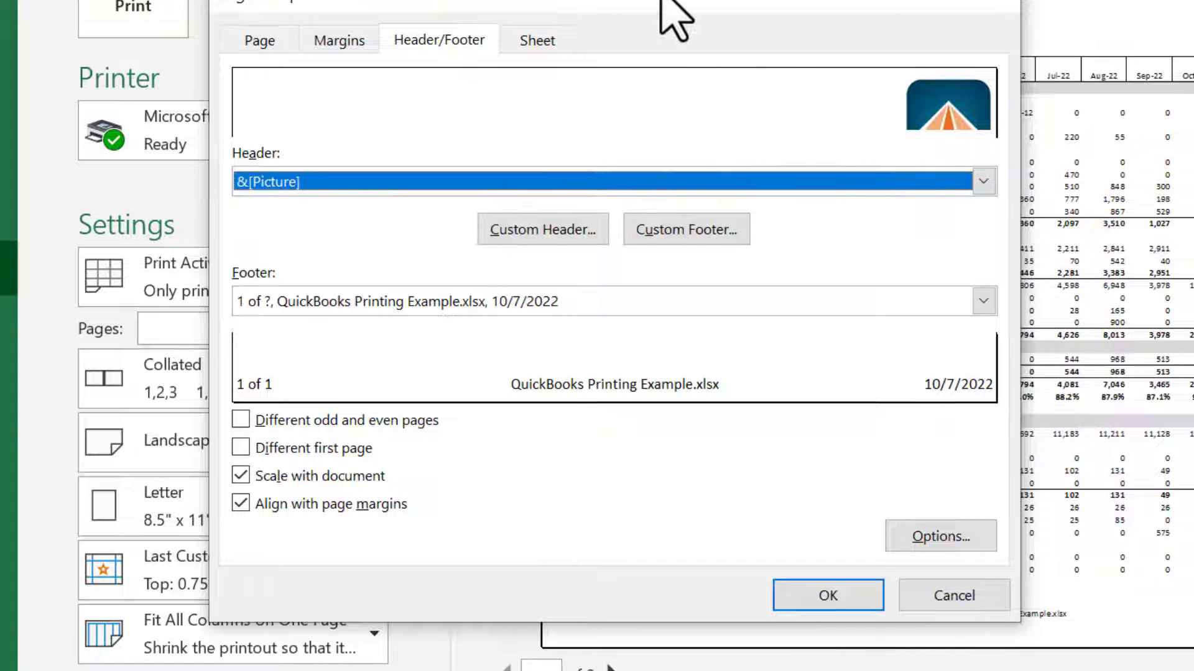
click(560, 228)
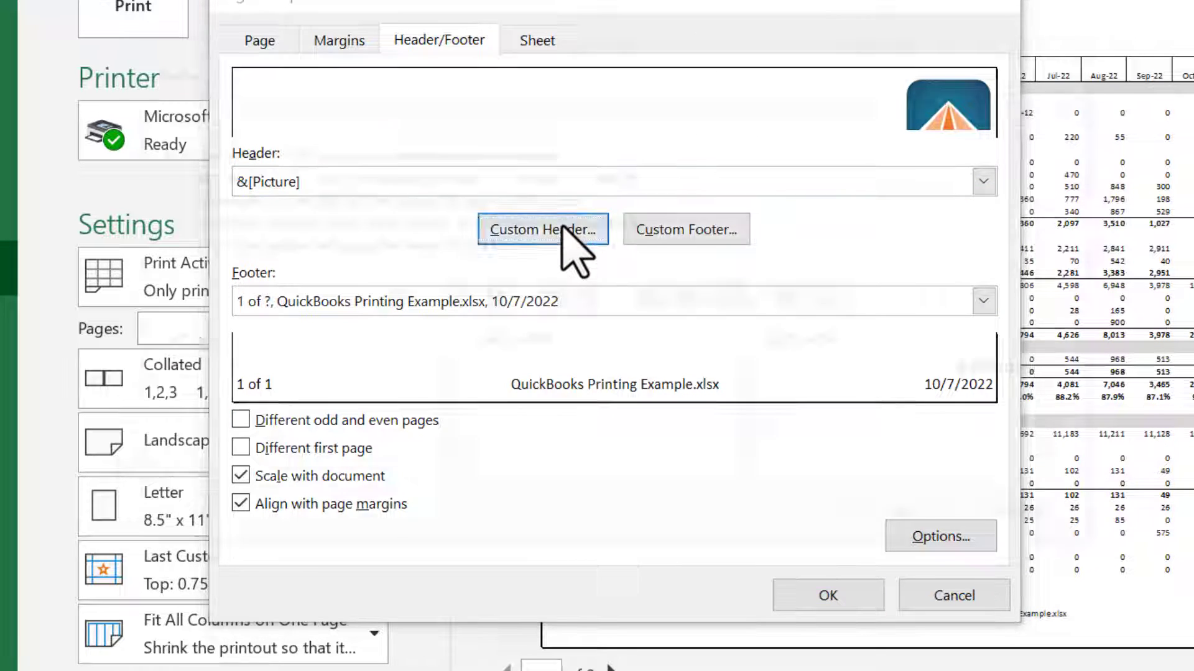
click(625, 396)
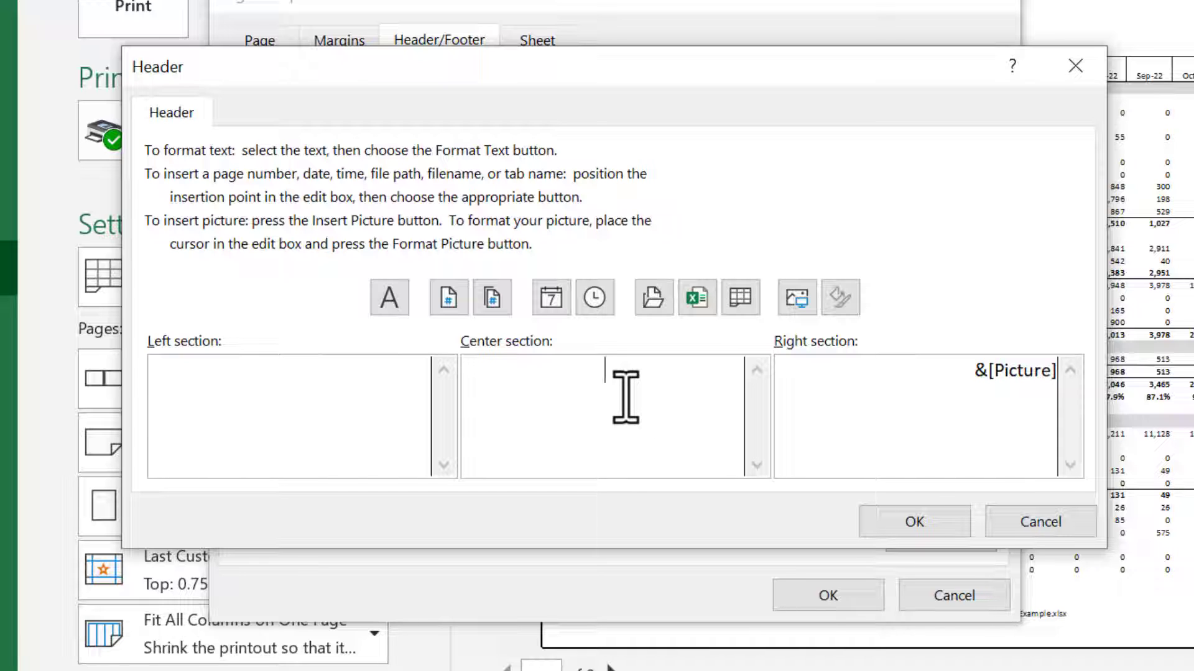
text(Private)
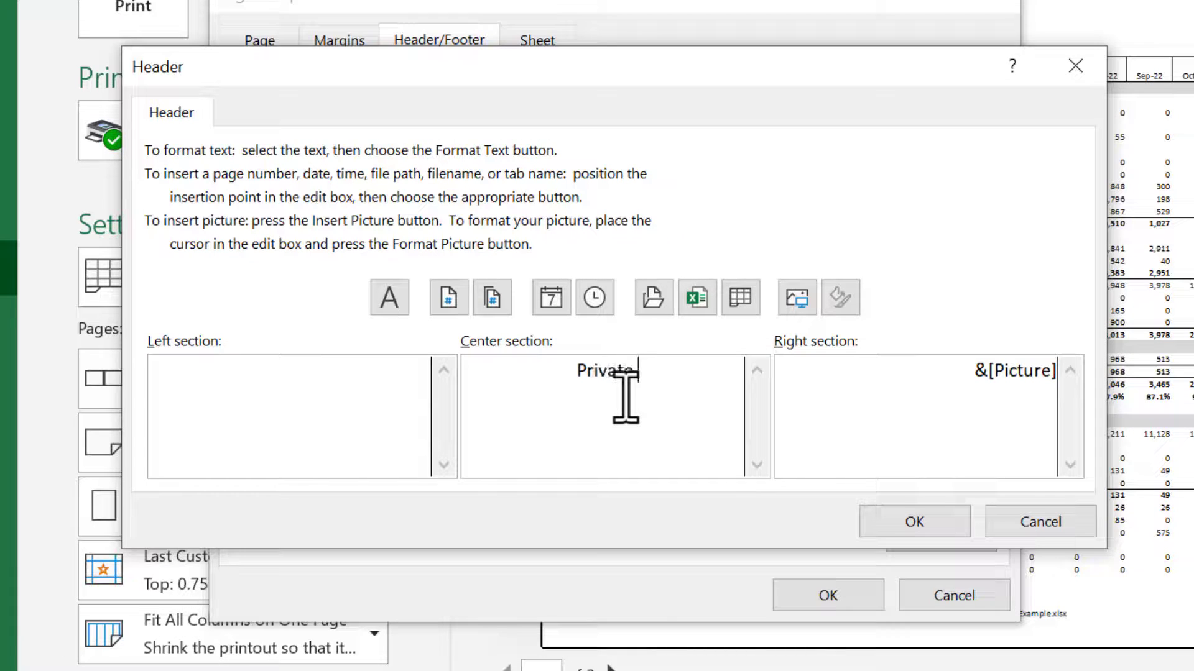
text( Propri)
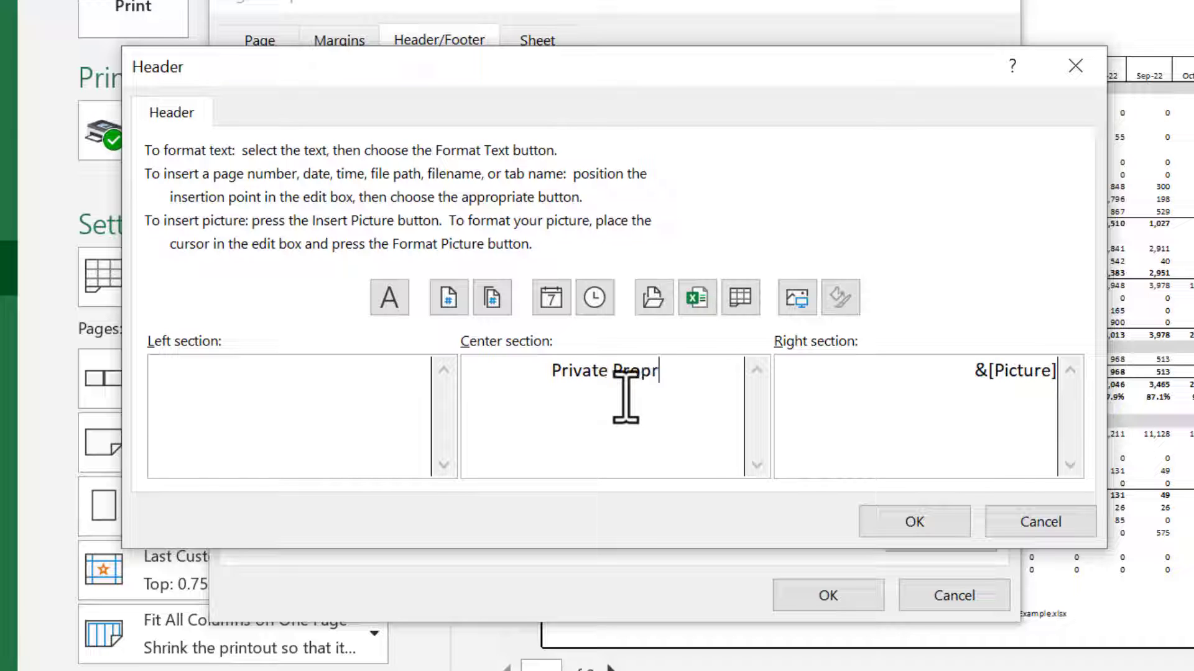
text(etary)
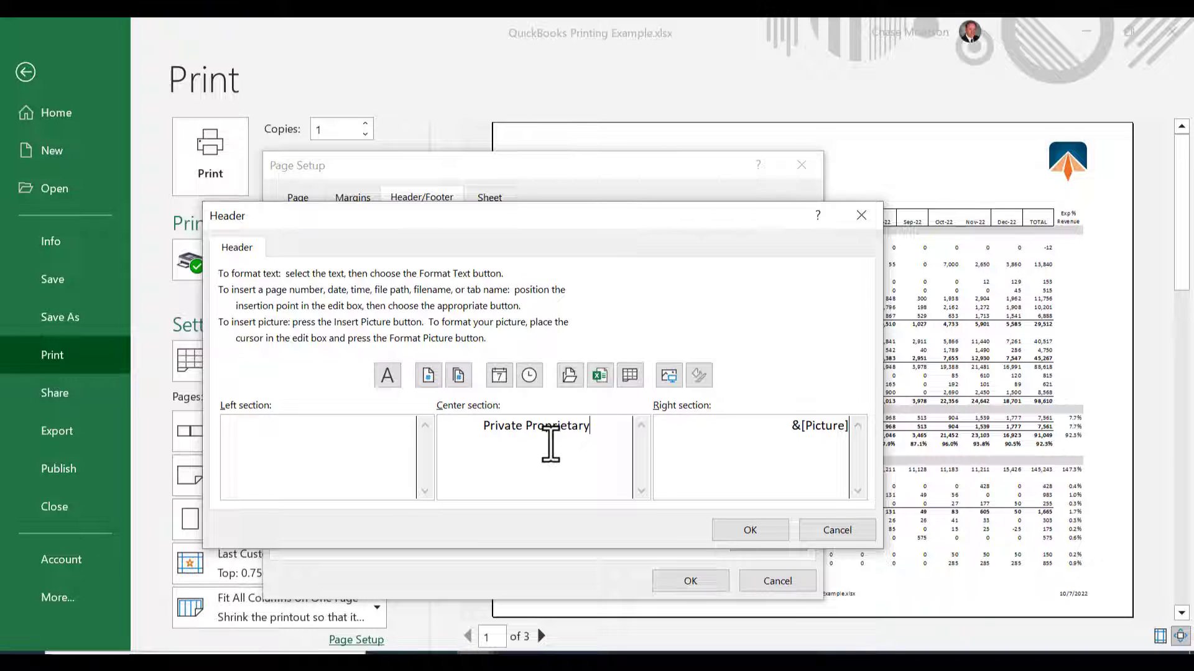
click(749, 528)
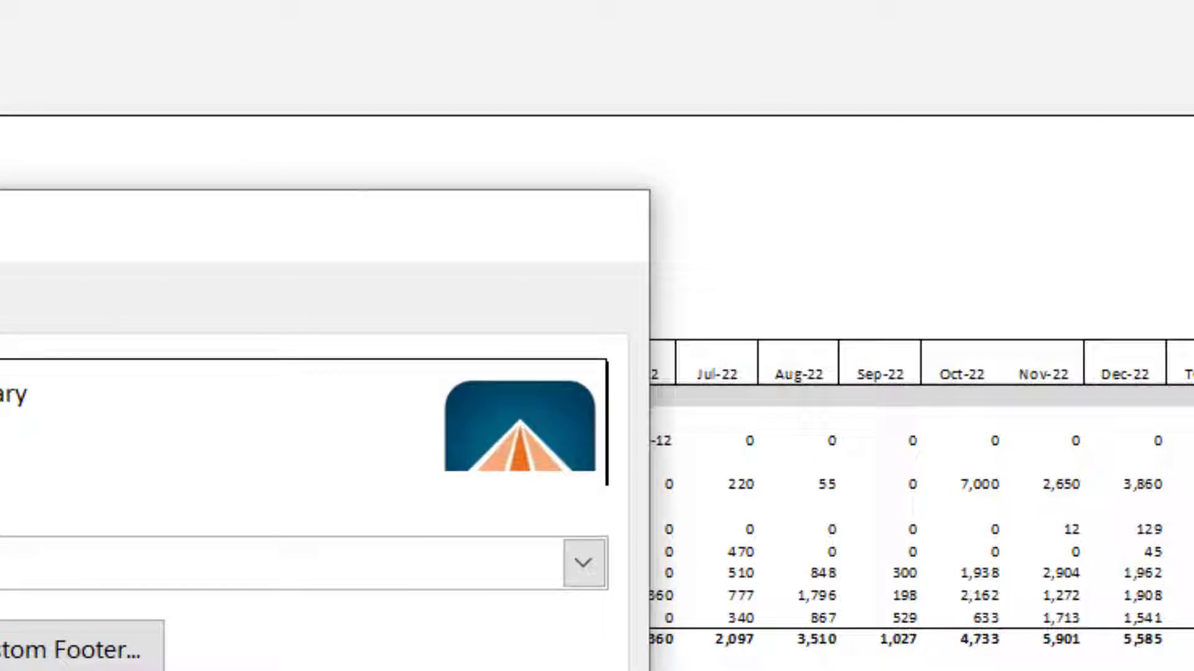
click(690, 582)
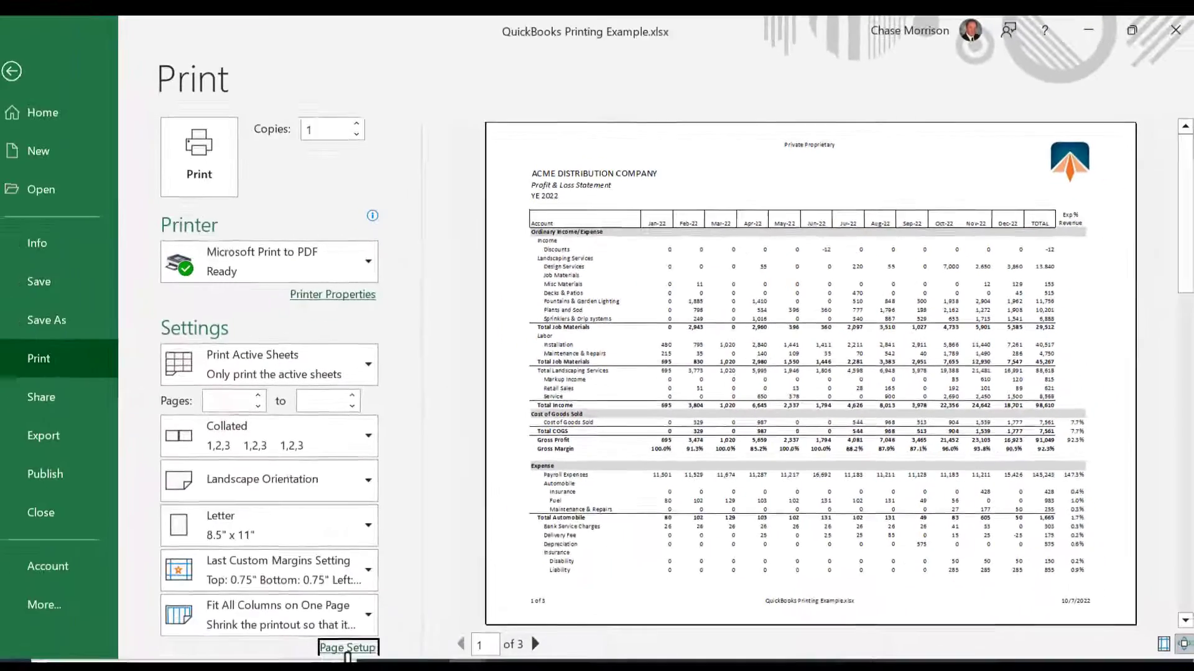
Set the font size of the custom header's center text "Private Proprietary" to 20 and apply the header
click(367, 640)
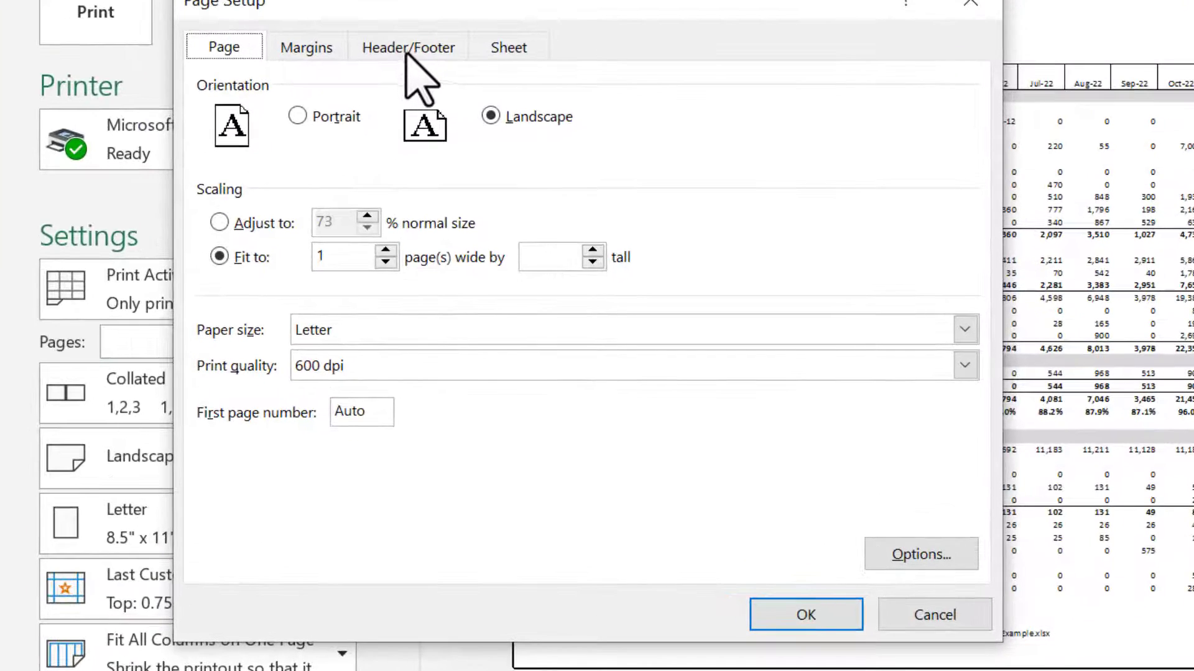
click(421, 199)
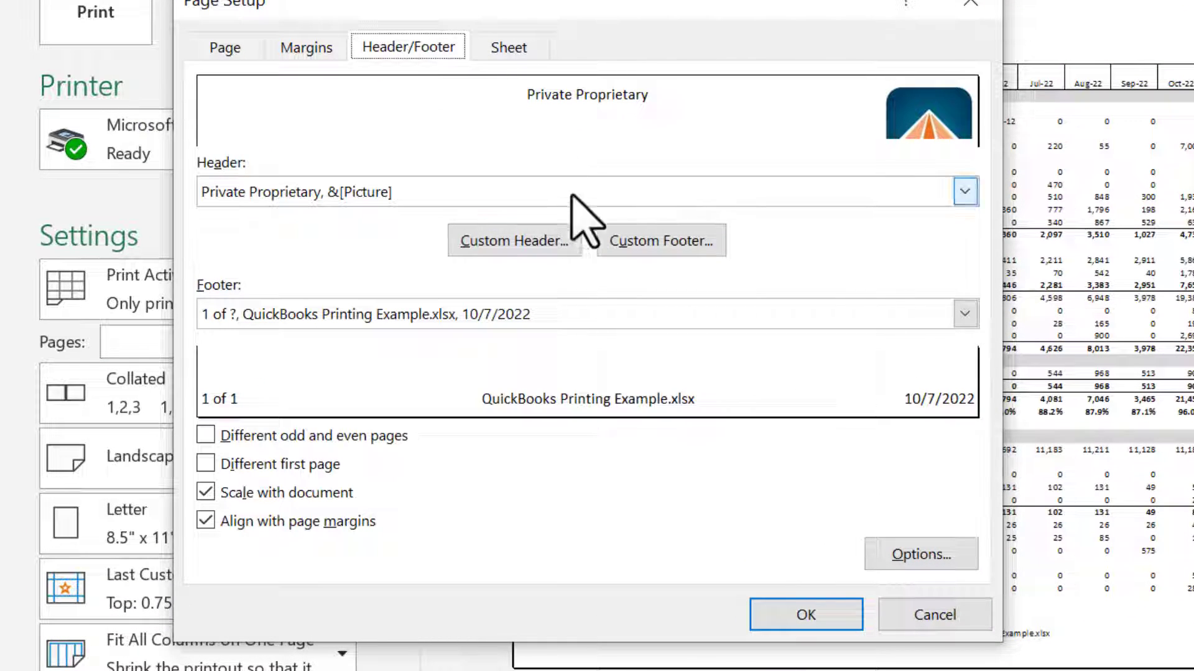
click(536, 248)
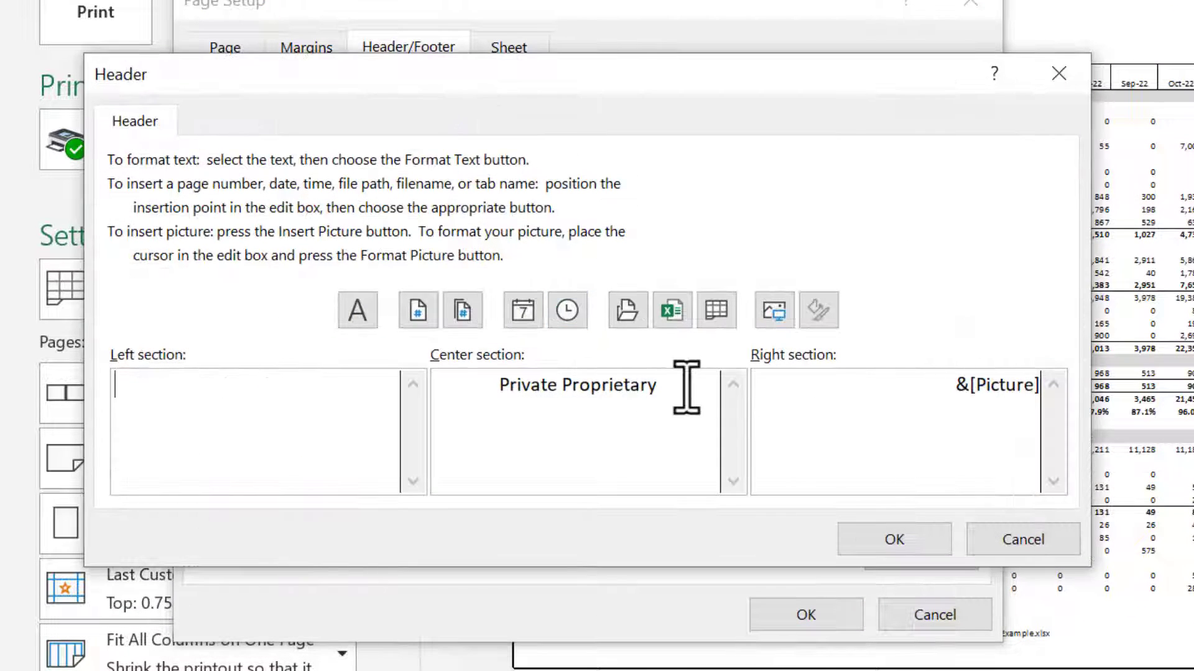
drag(685, 386, 421, 392)
click(355, 309)
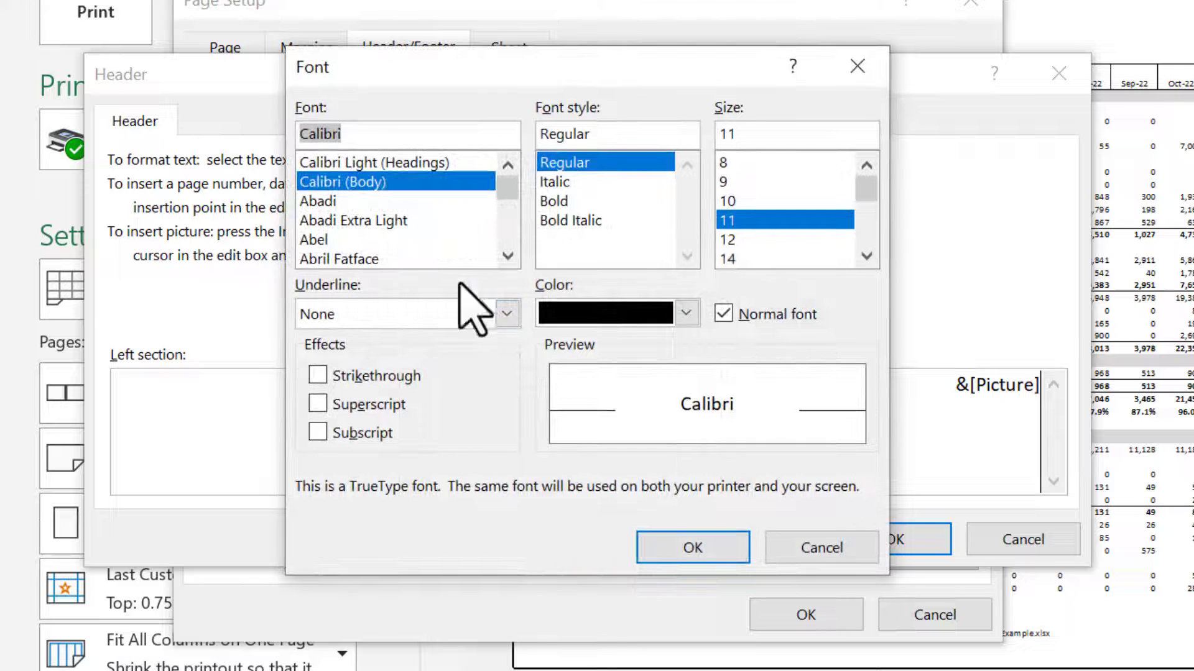
click(865, 256)
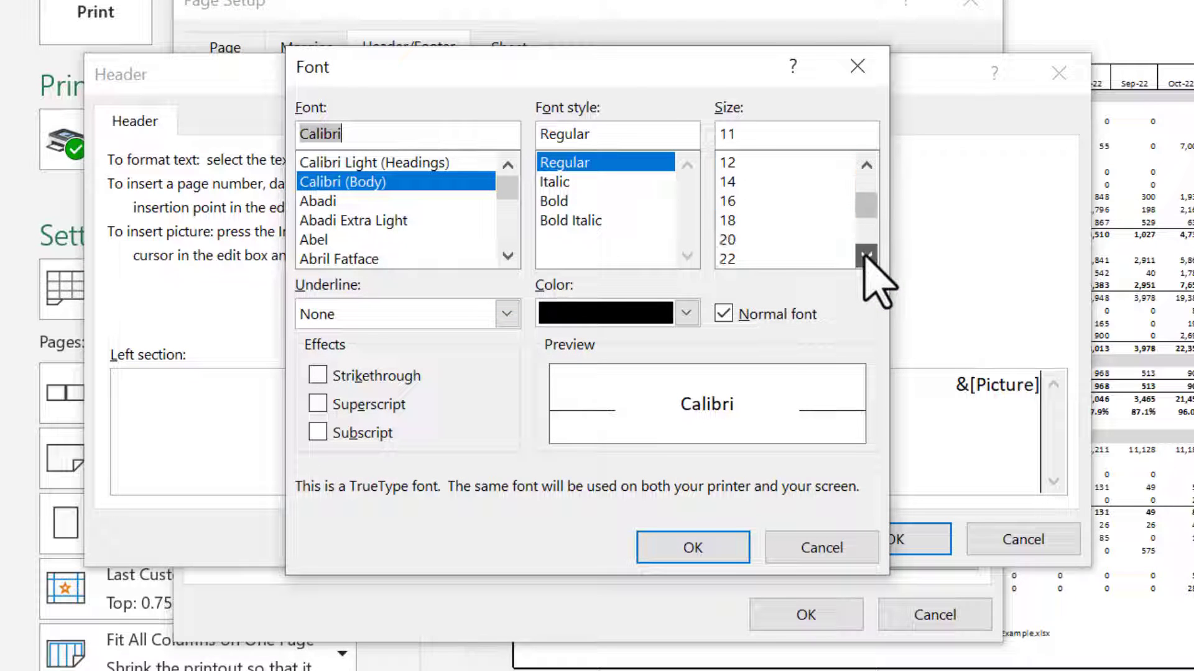
click(729, 240)
click(692, 548)
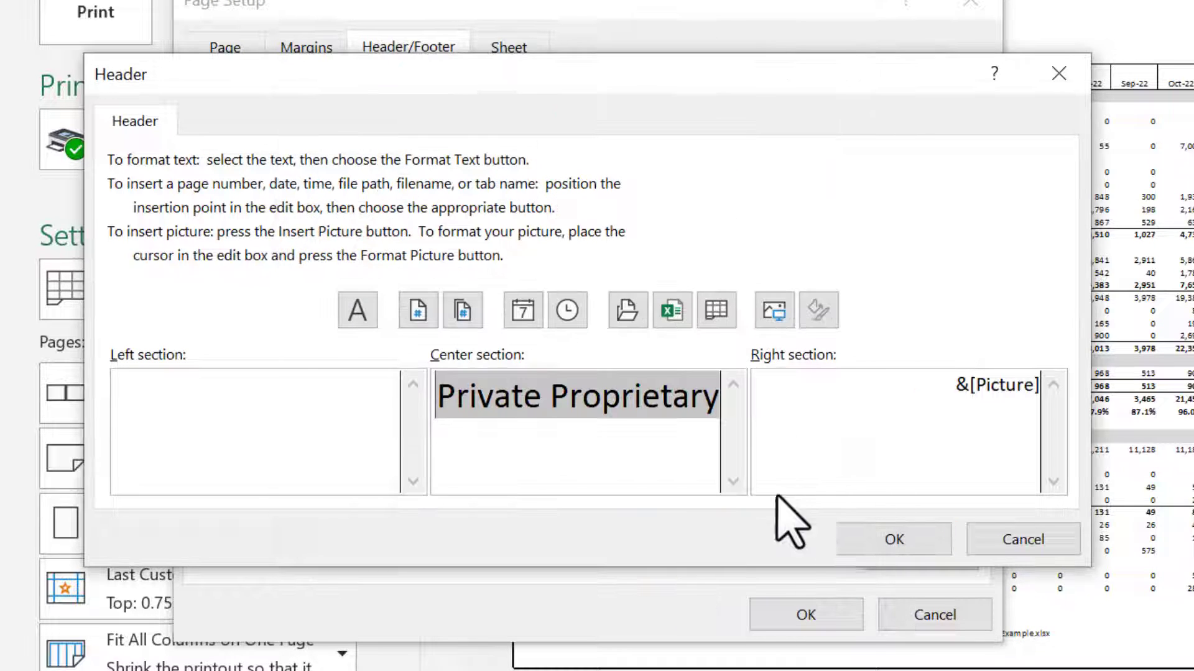
click(898, 539)
click(821, 622)
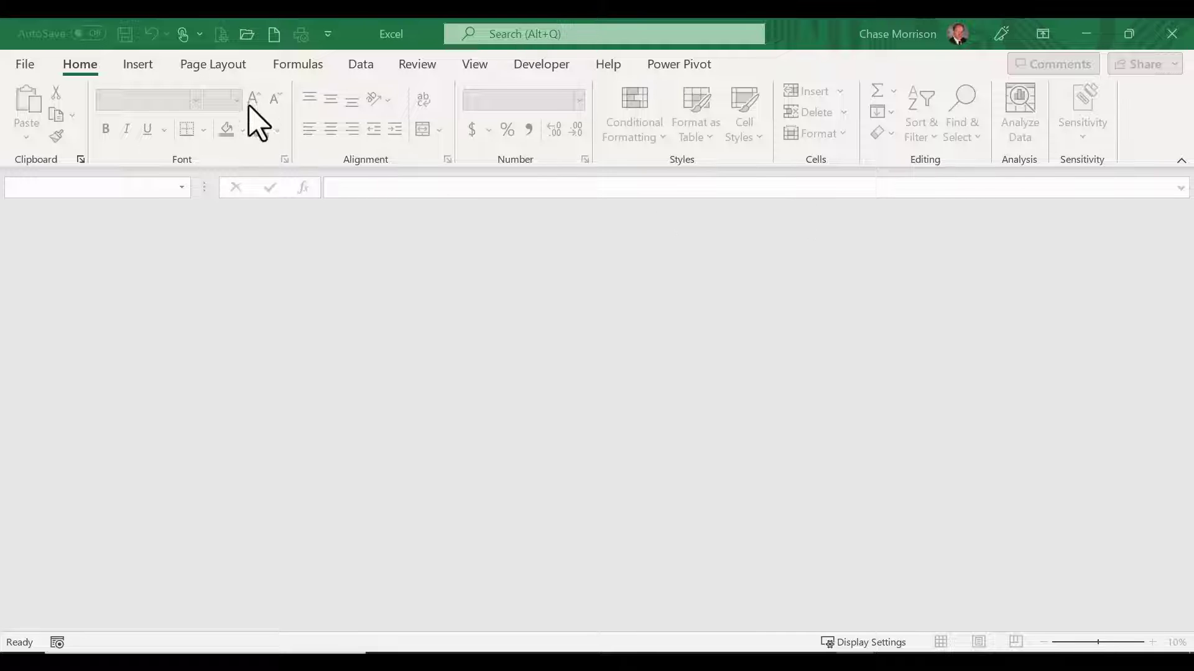
Create a blank workbook and set the range A1:N20 as its print area
click(273, 35)
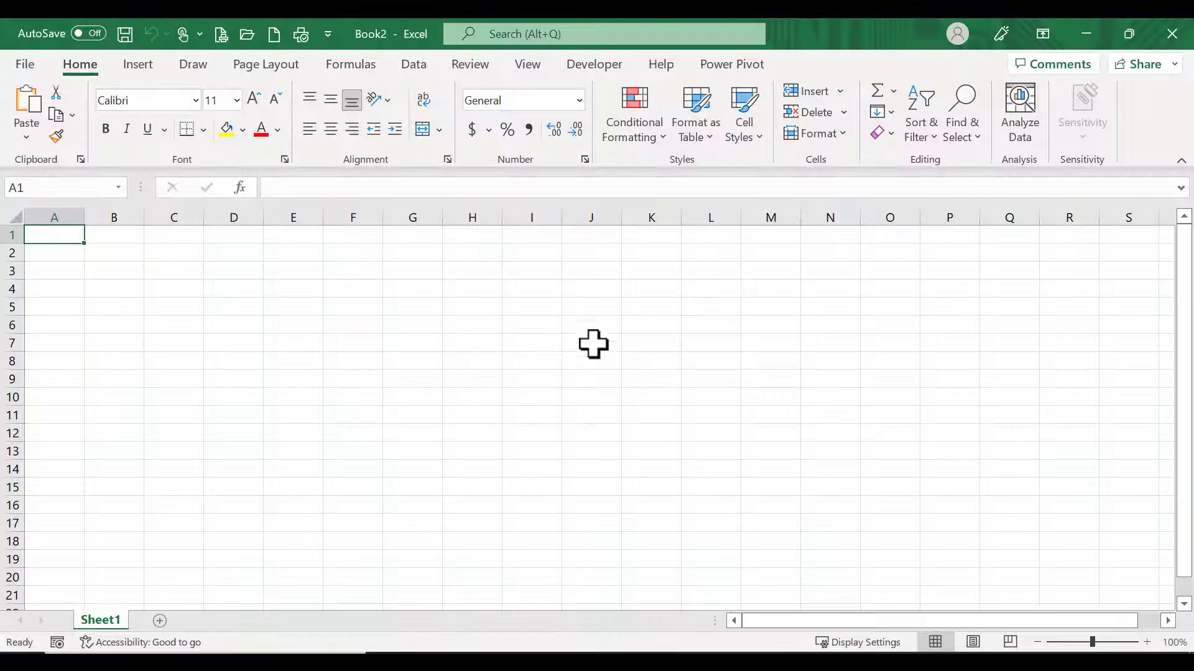
drag(56, 233, 833, 578)
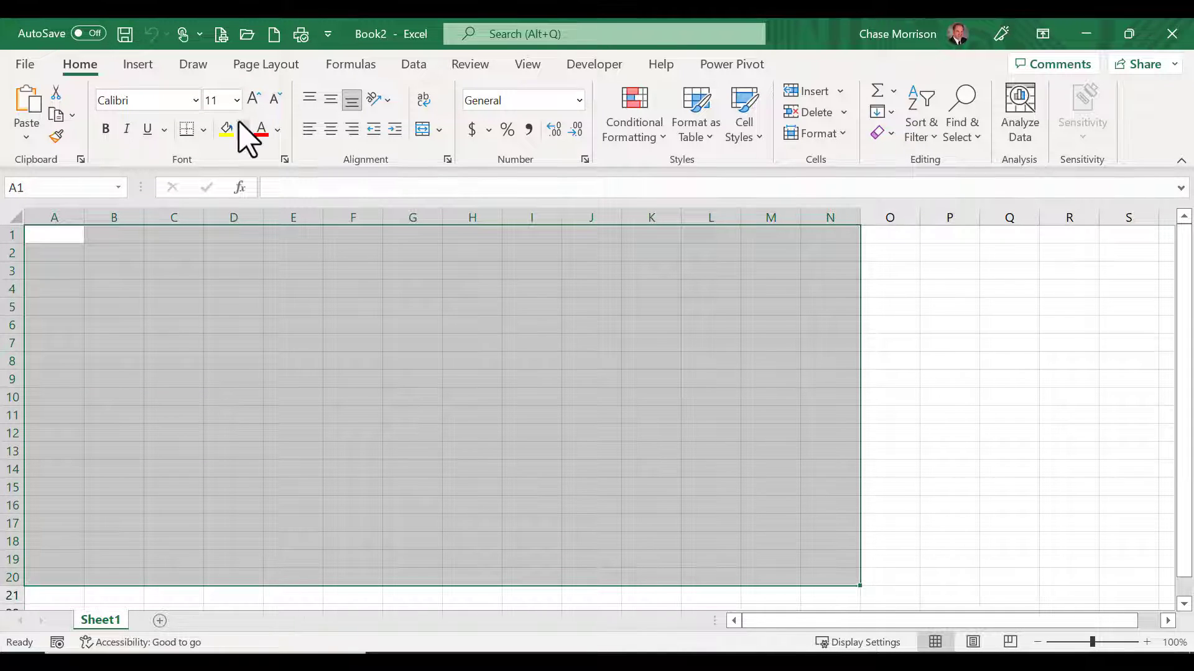
click(268, 68)
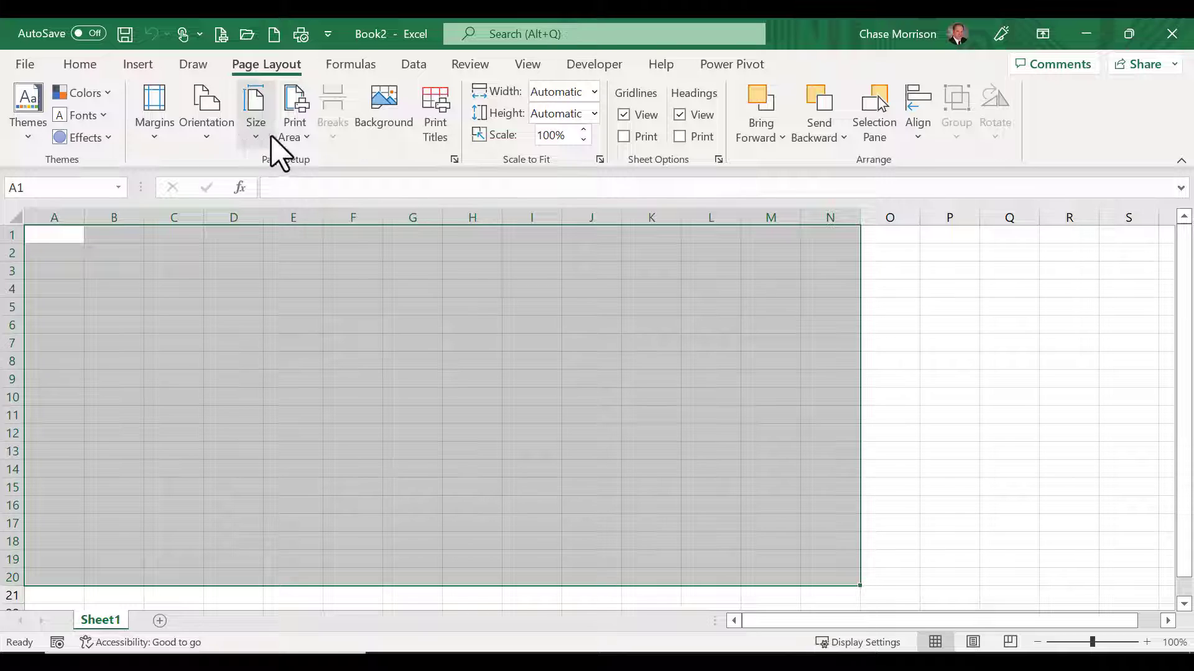
click(295, 134)
click(330, 164)
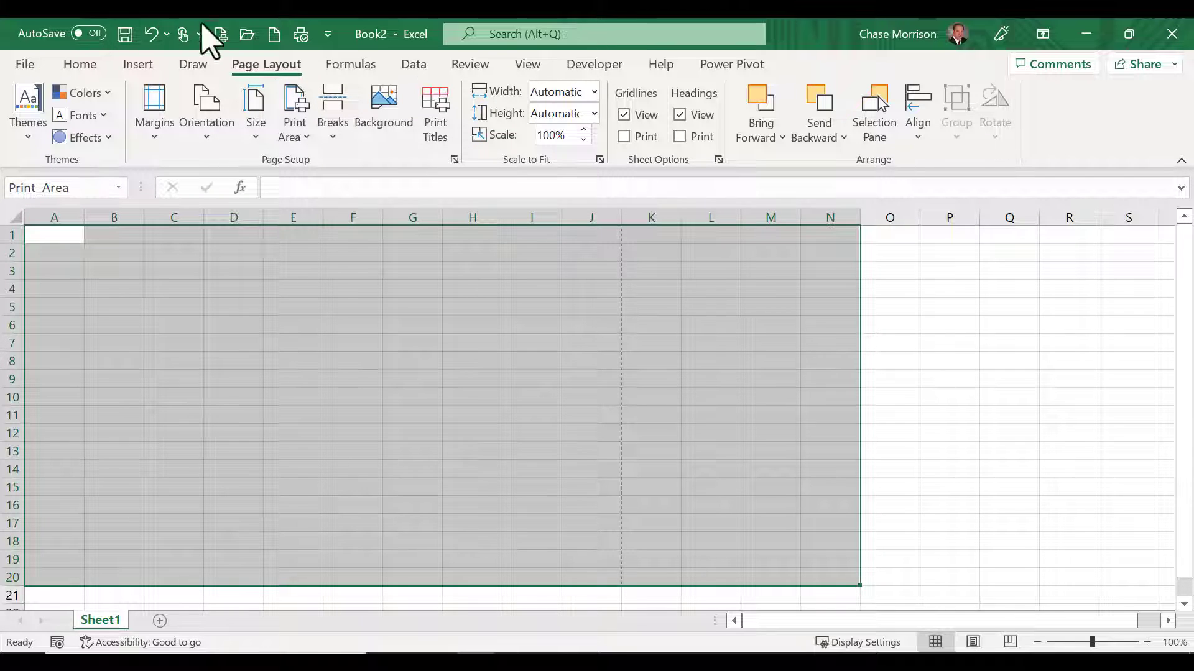
Check the print preview of the blank workbook, then return to the sheet and select cell A1
click(221, 35)
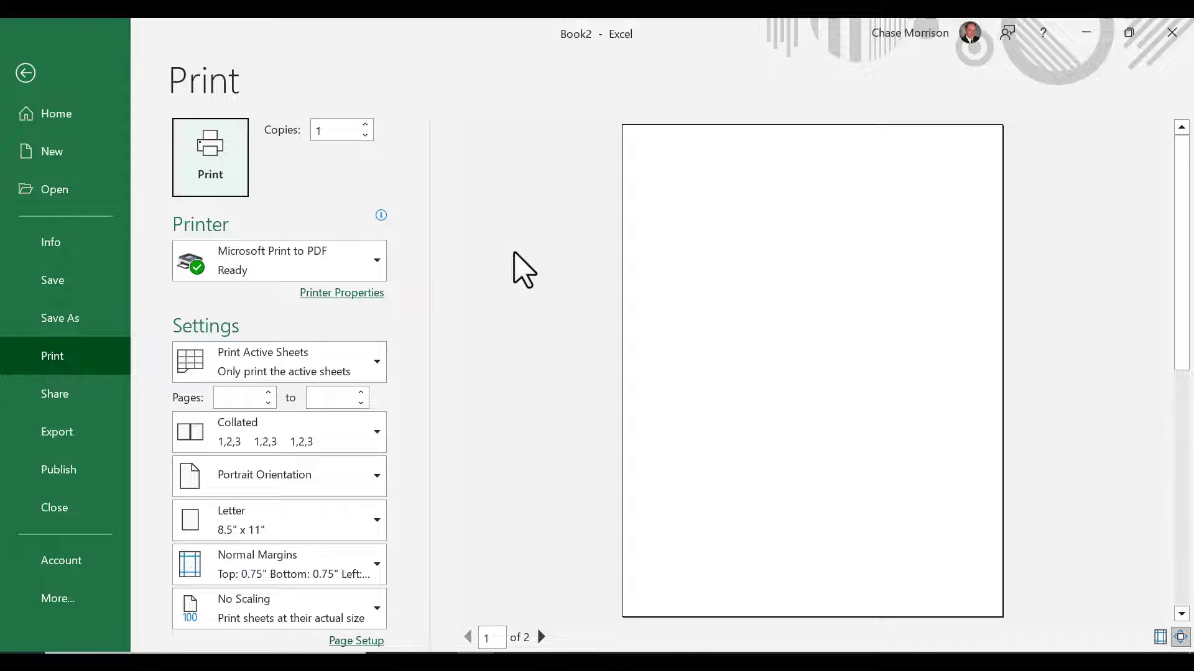
click(24, 74)
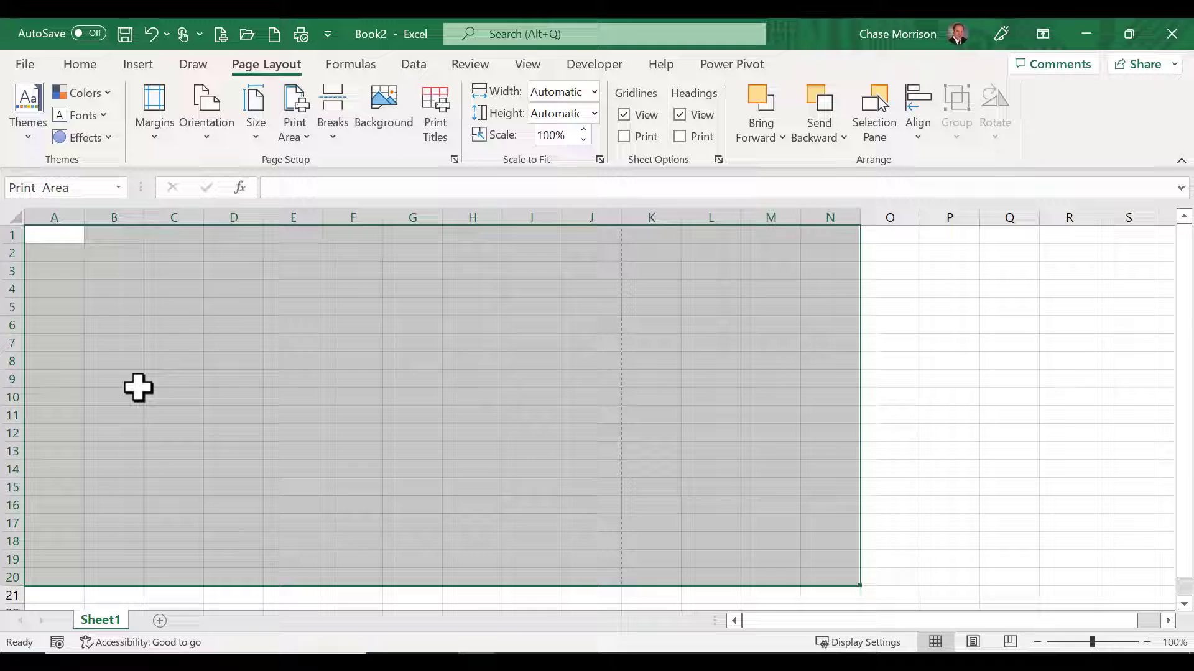
click(120, 332)
click(68, 231)
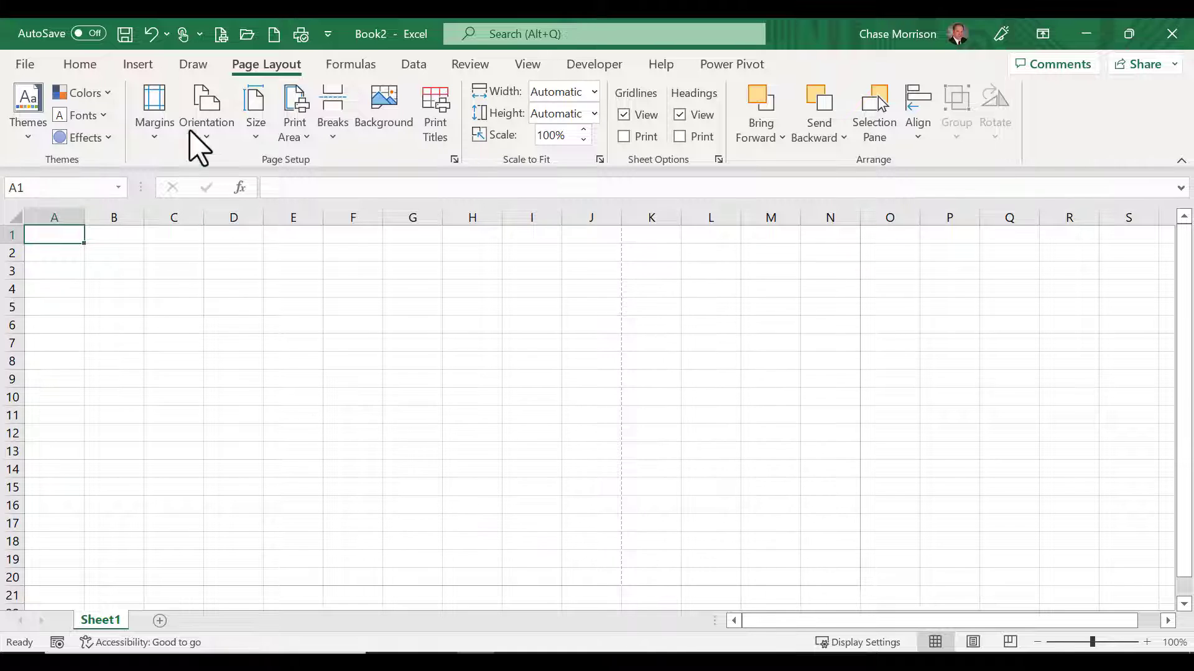
Close the blank workbook without saving its changes, keeping the program open
click(1170, 34)
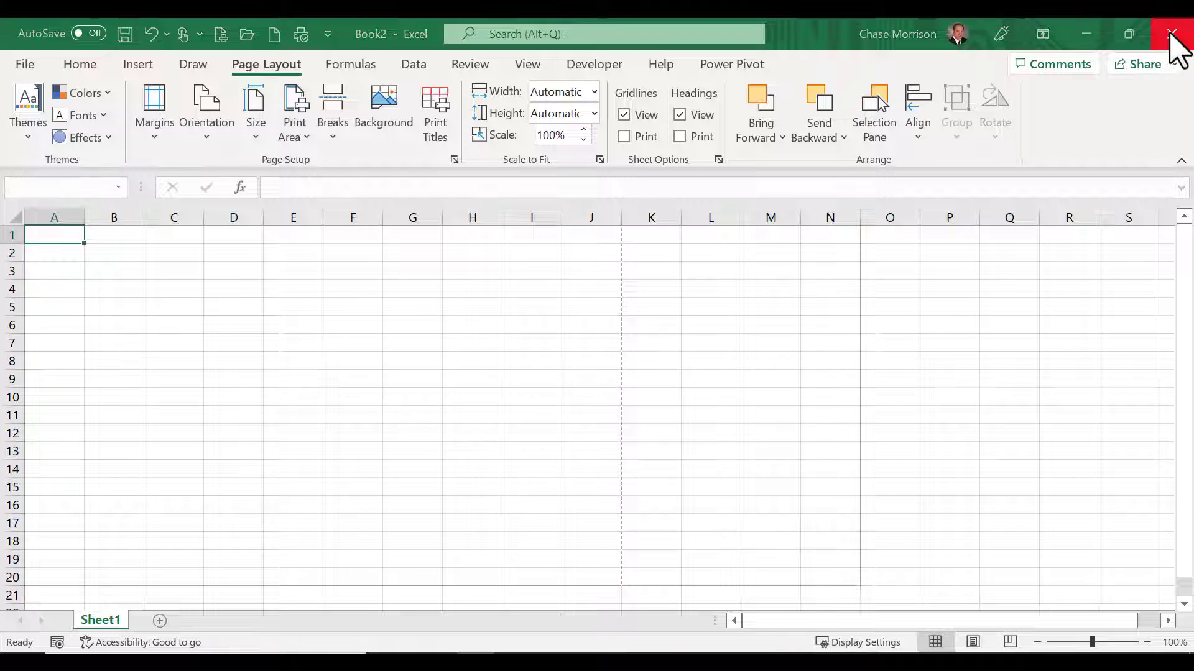
click(753, 446)
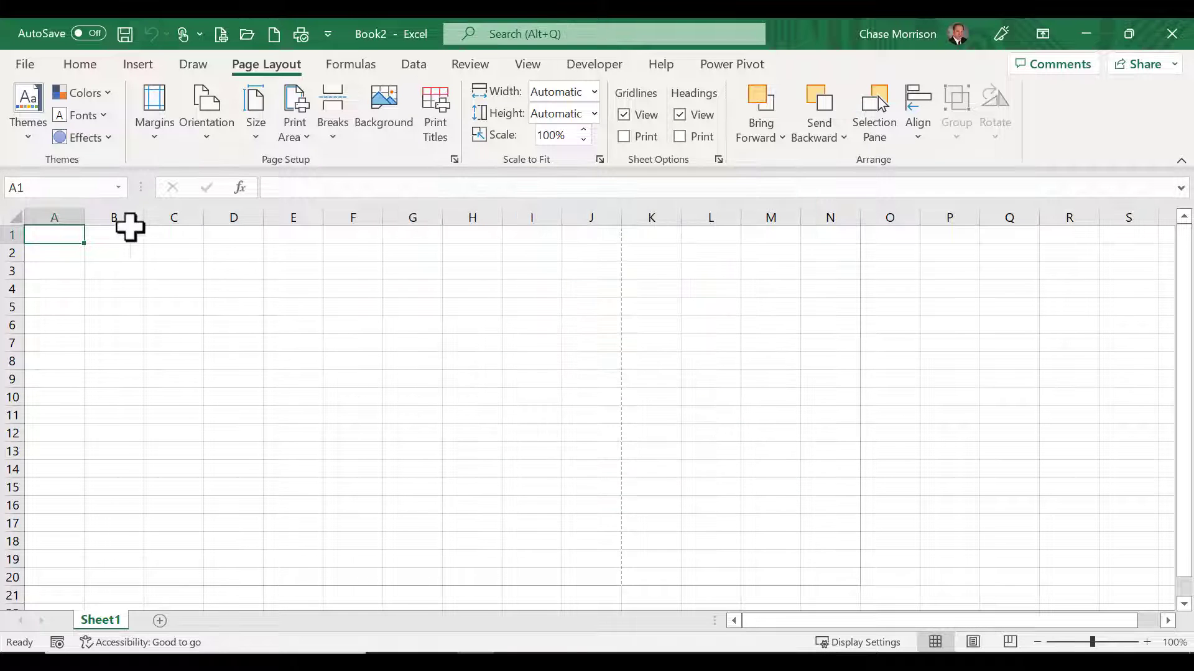
click(25, 64)
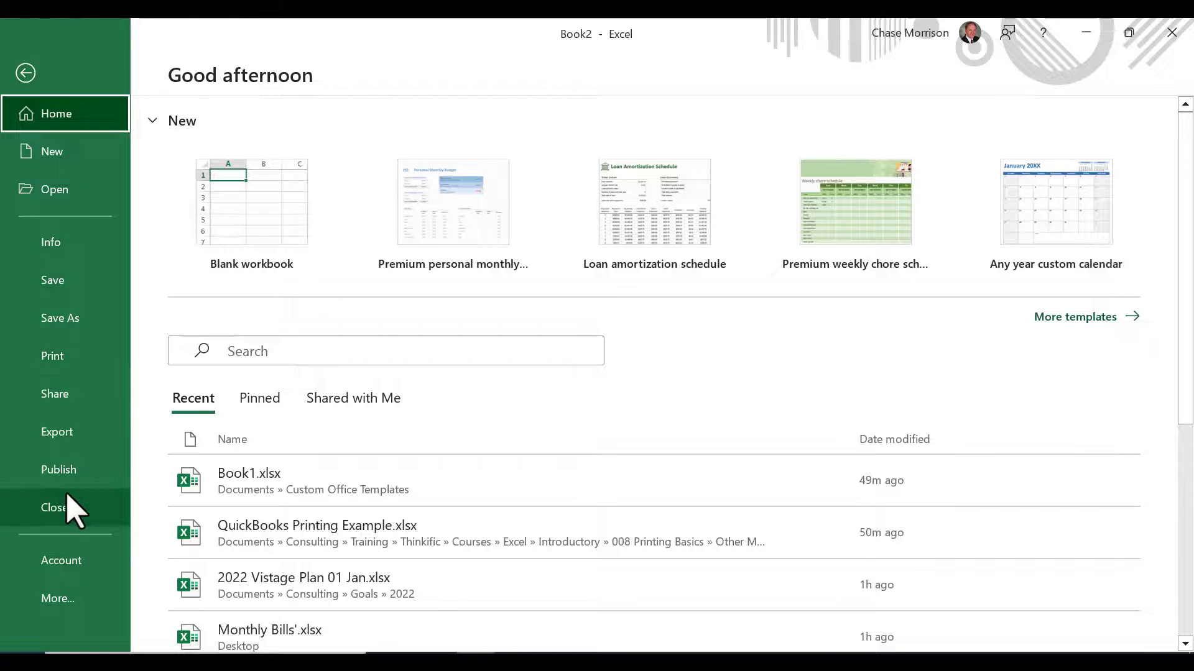
click(72, 507)
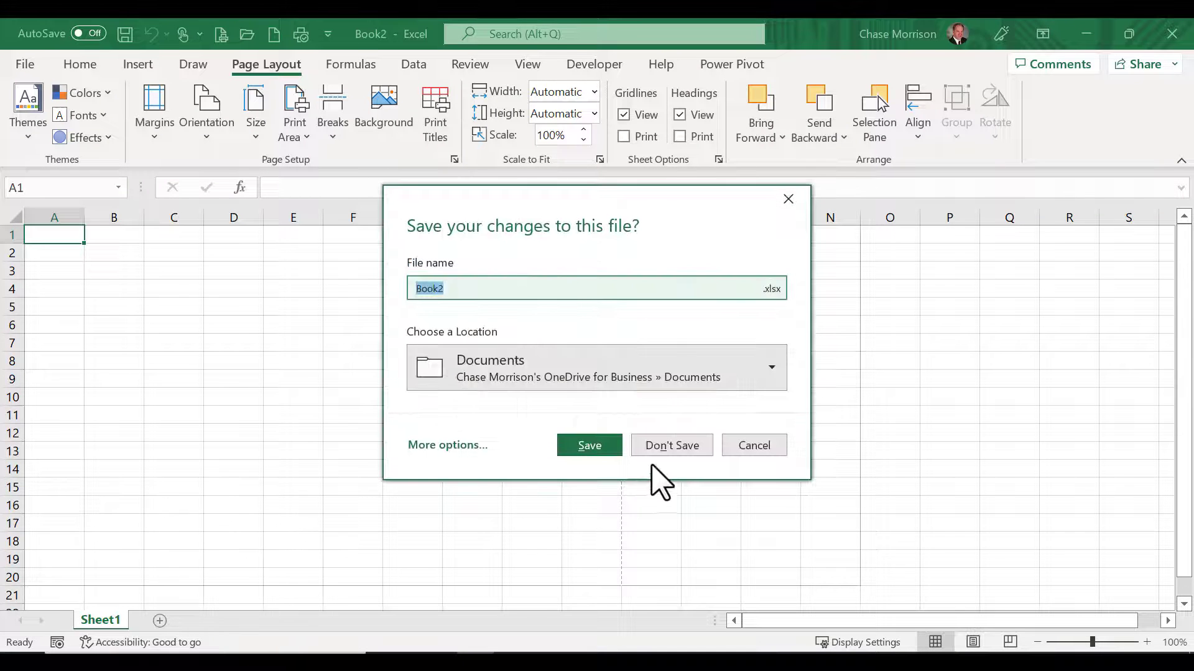
click(671, 445)
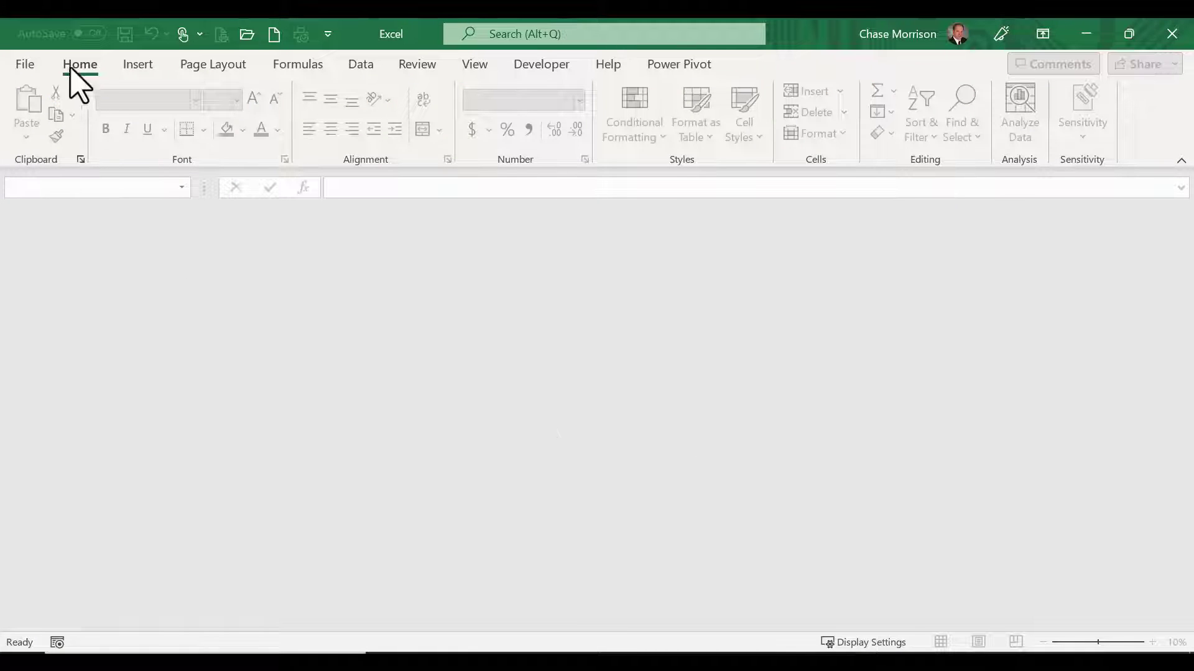
Create a new blank workbook with landscape orientation, scaling to 1 page wide with the height left blank, and horizontal centering on the page
click(273, 41)
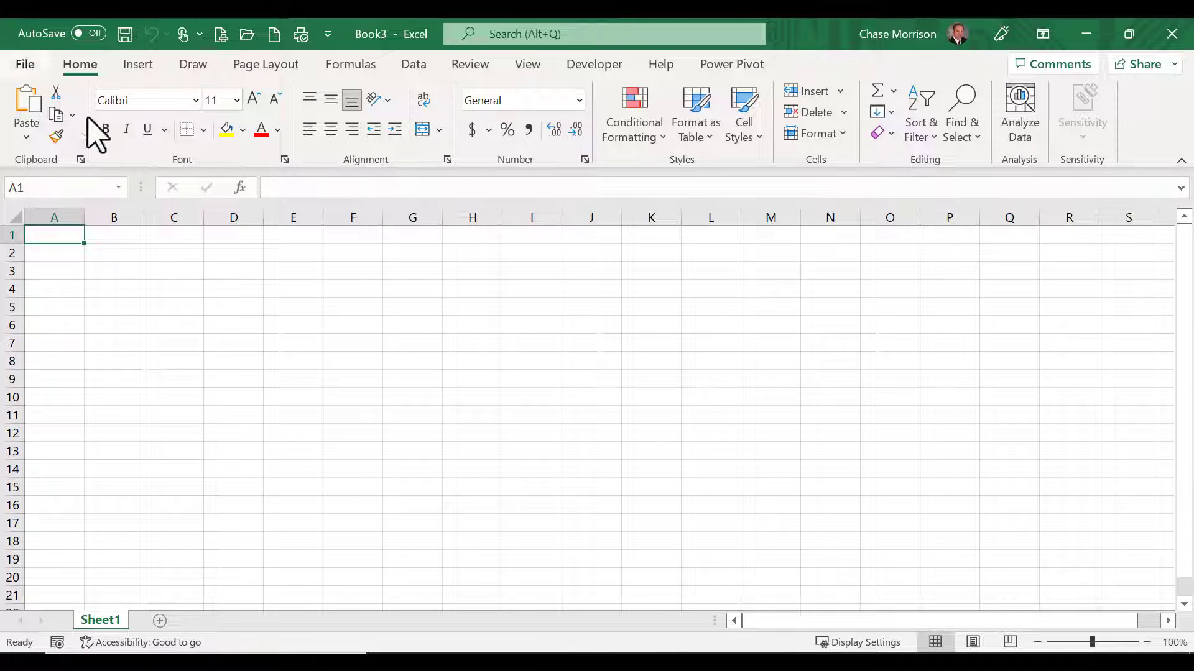
click(270, 69)
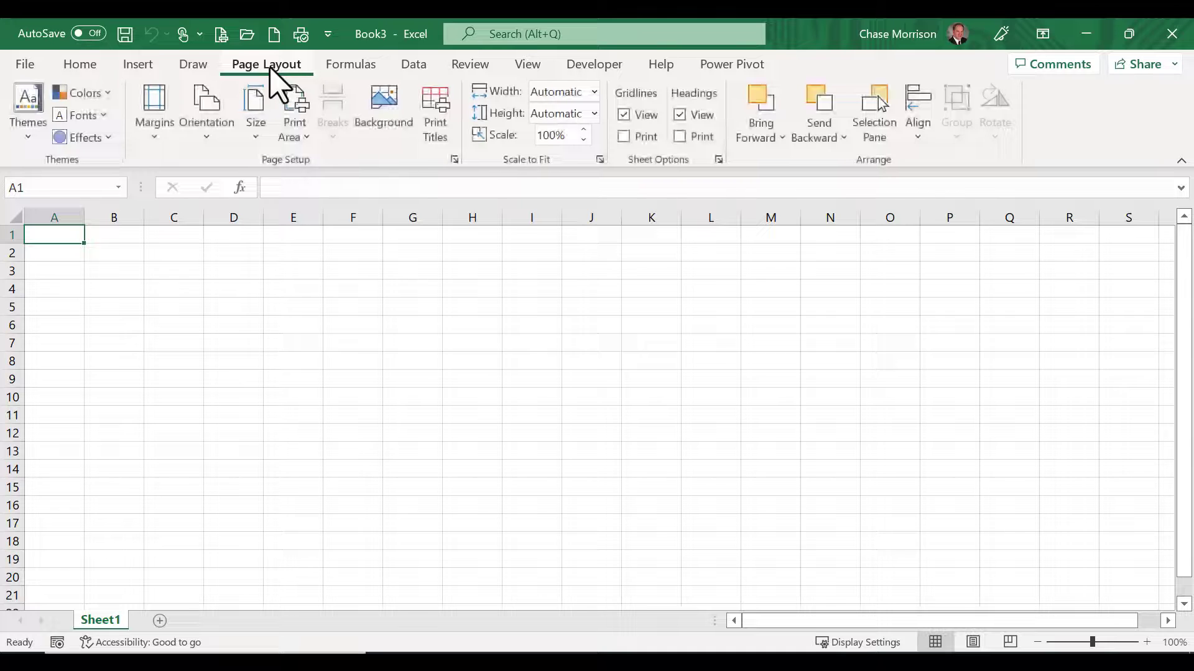
click(454, 160)
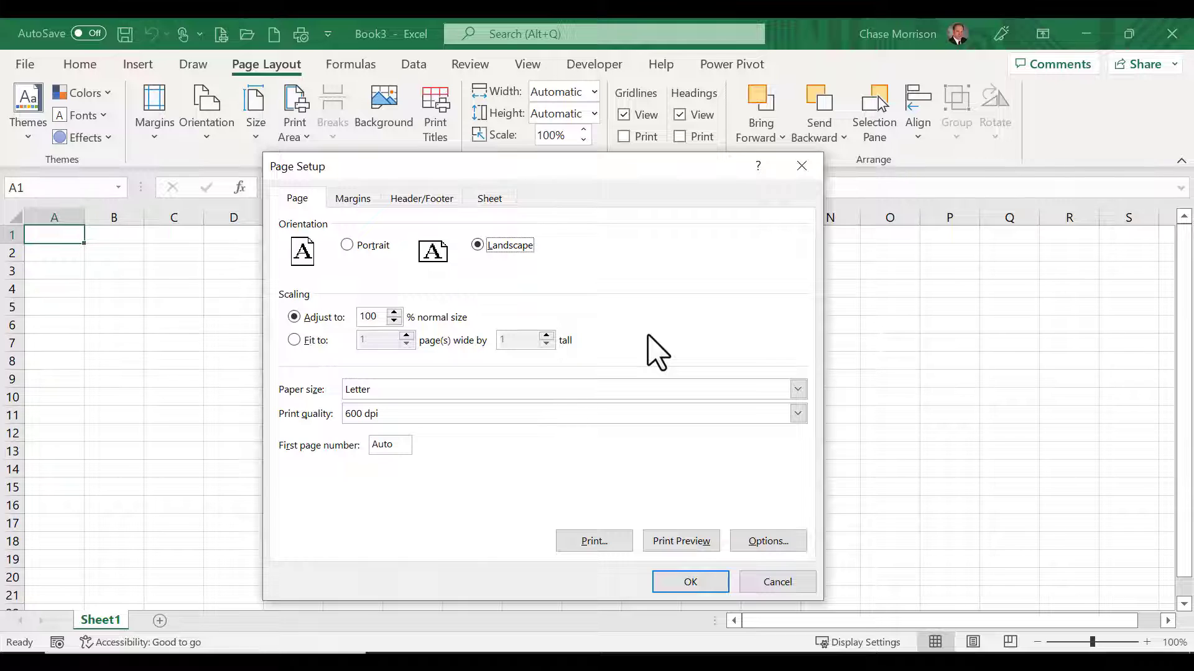
click(295, 340)
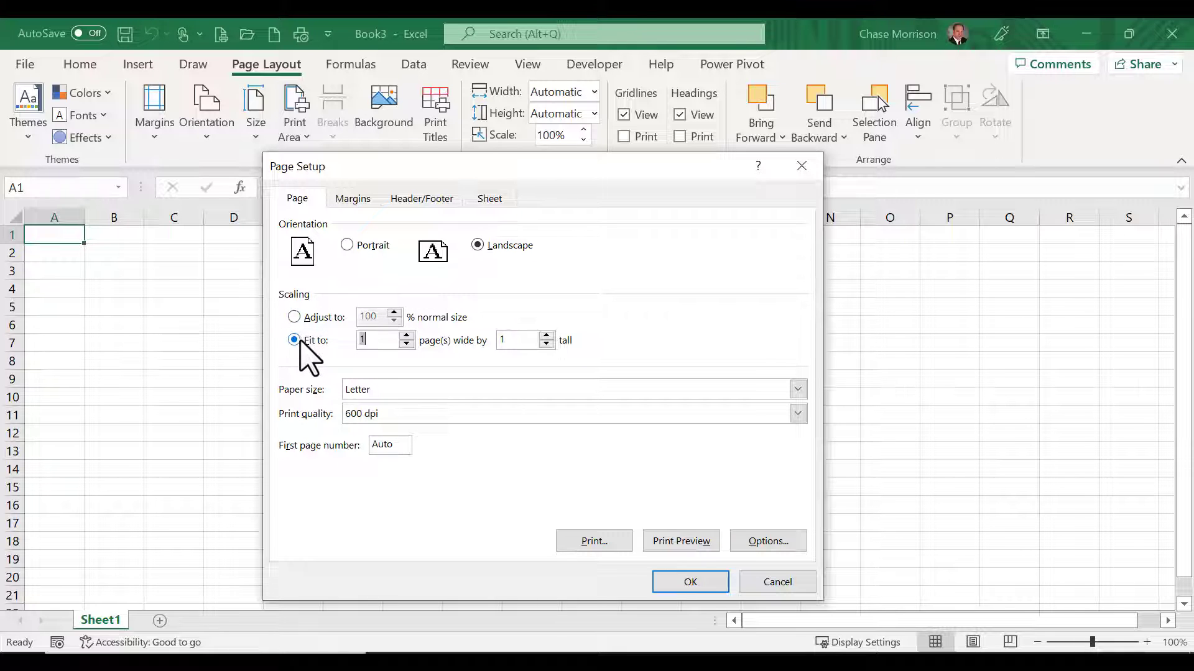
drag(528, 345, 459, 338)
click(350, 199)
click(294, 478)
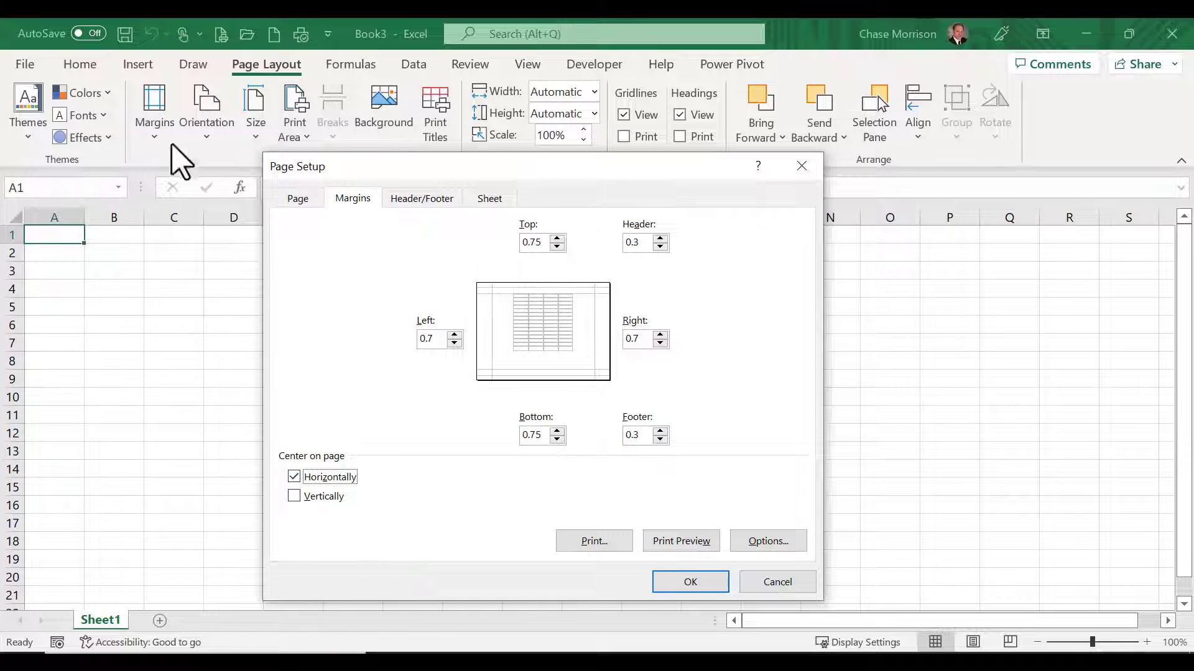
Add a custom footer with the page number in the left section, file name in the center and date in the right, and apply the page setup
click(421, 197)
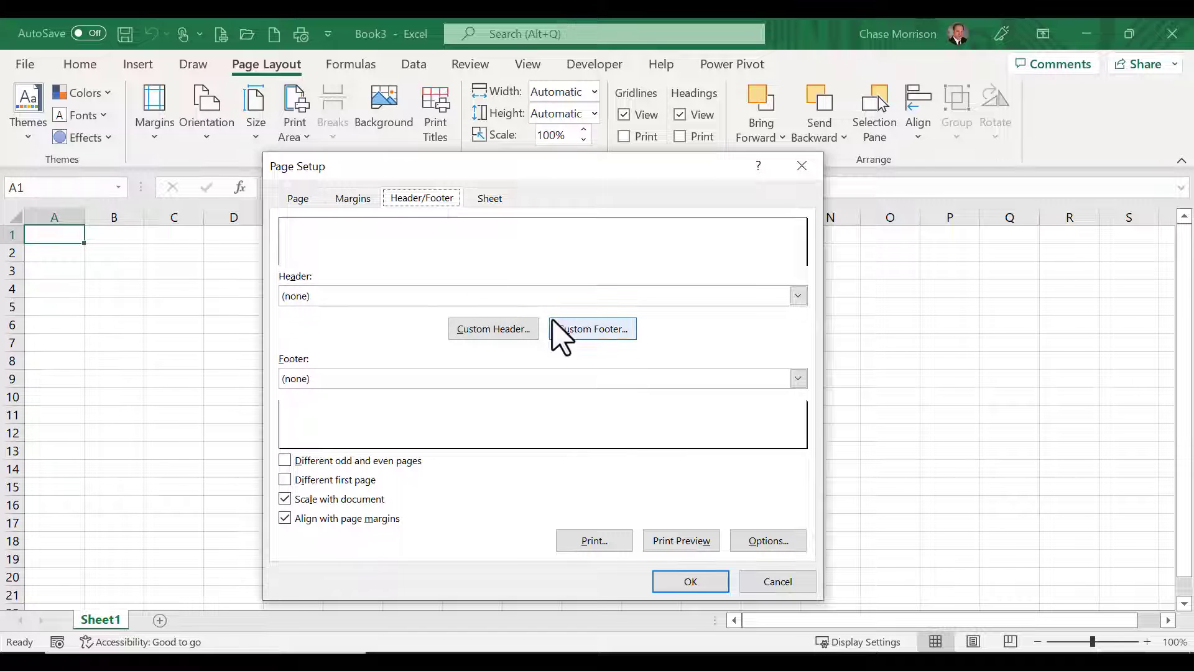
click(564, 330)
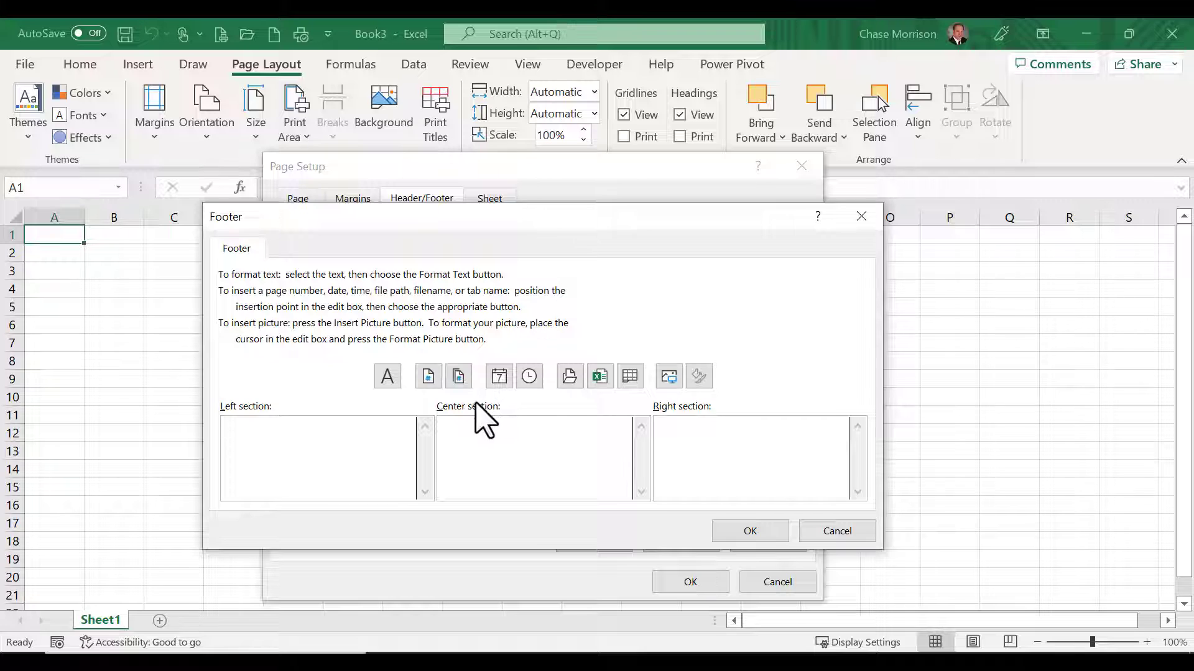
click(431, 382)
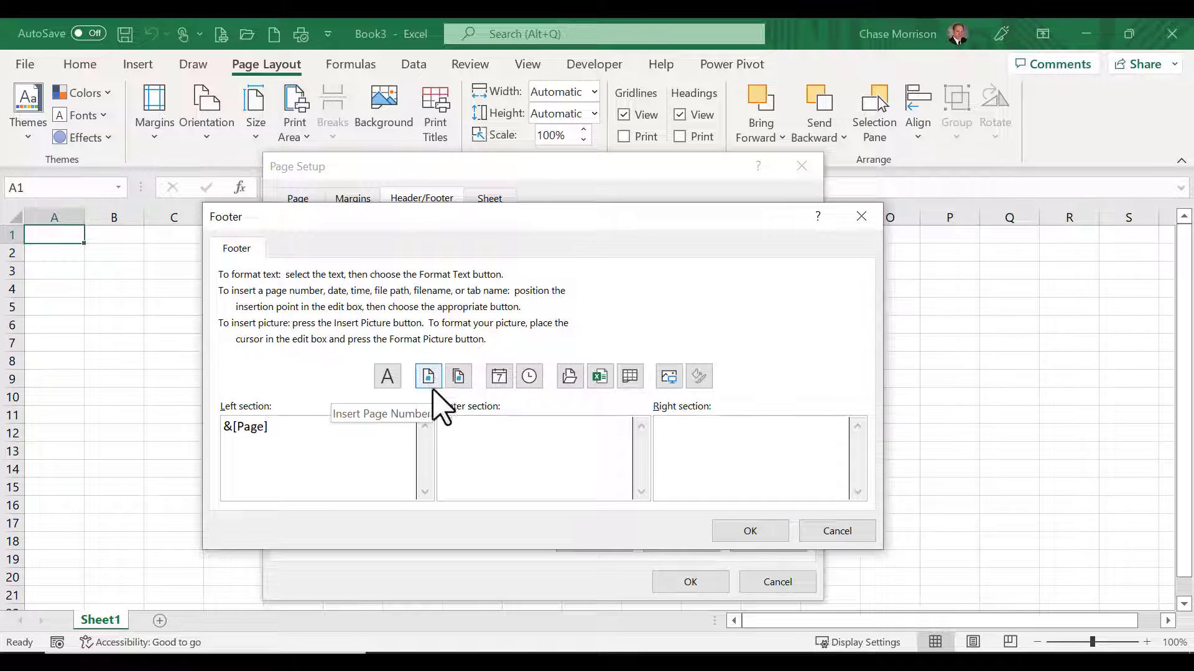
click(592, 420)
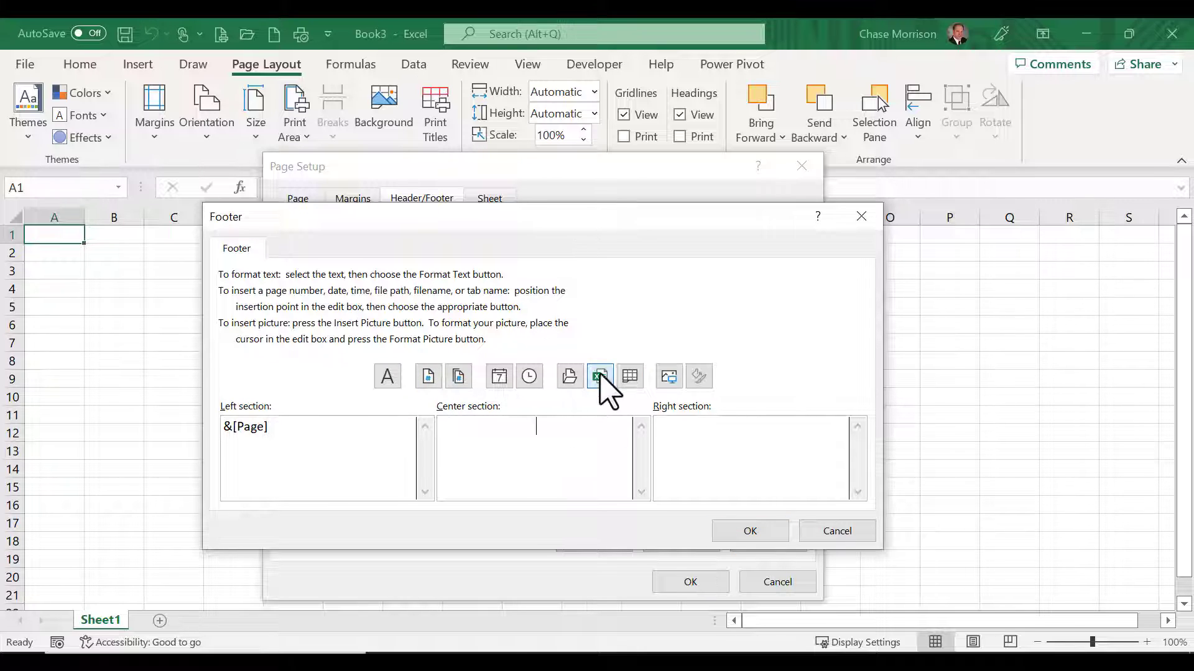
click(600, 378)
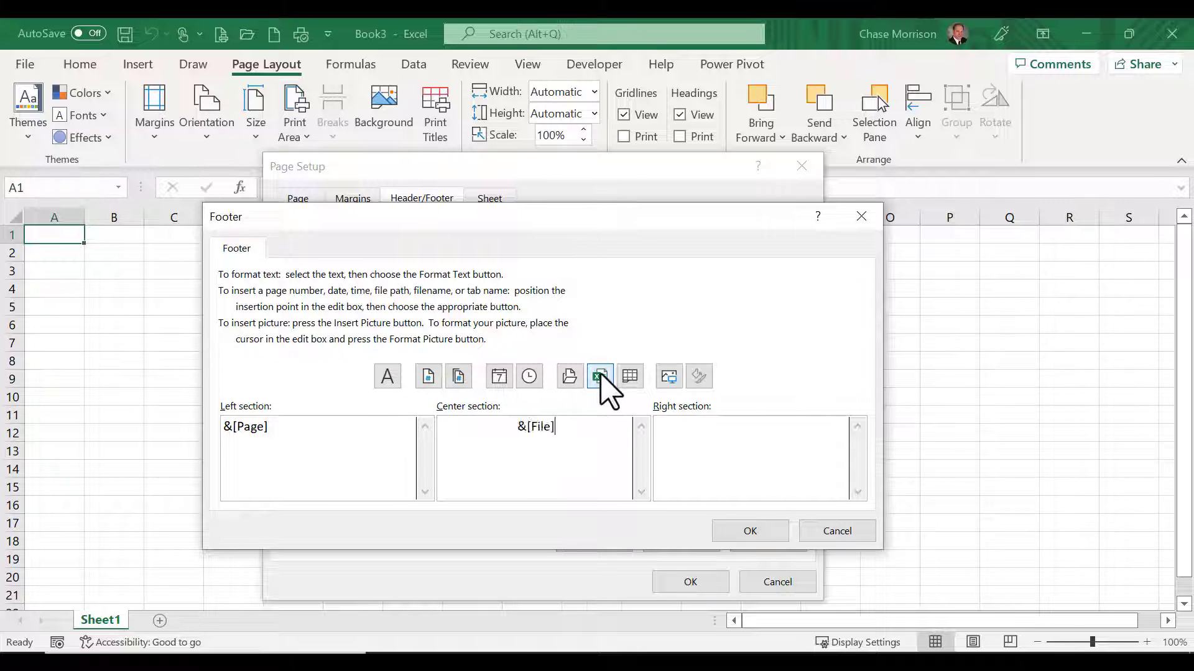
click(757, 435)
click(499, 377)
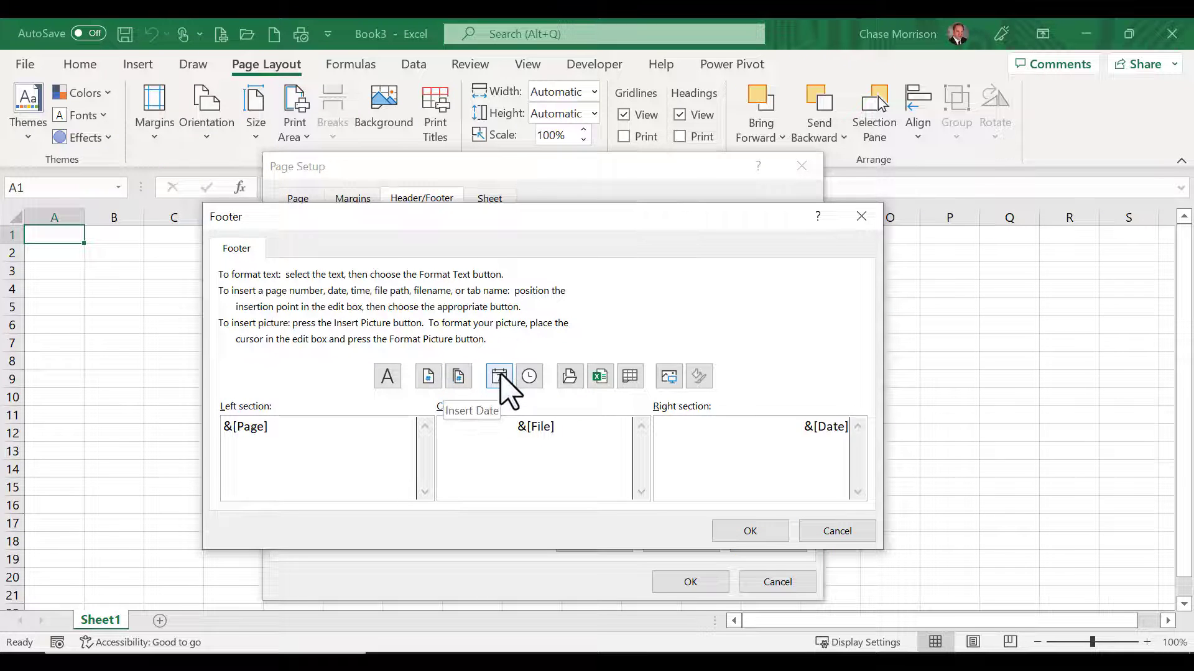
click(748, 535)
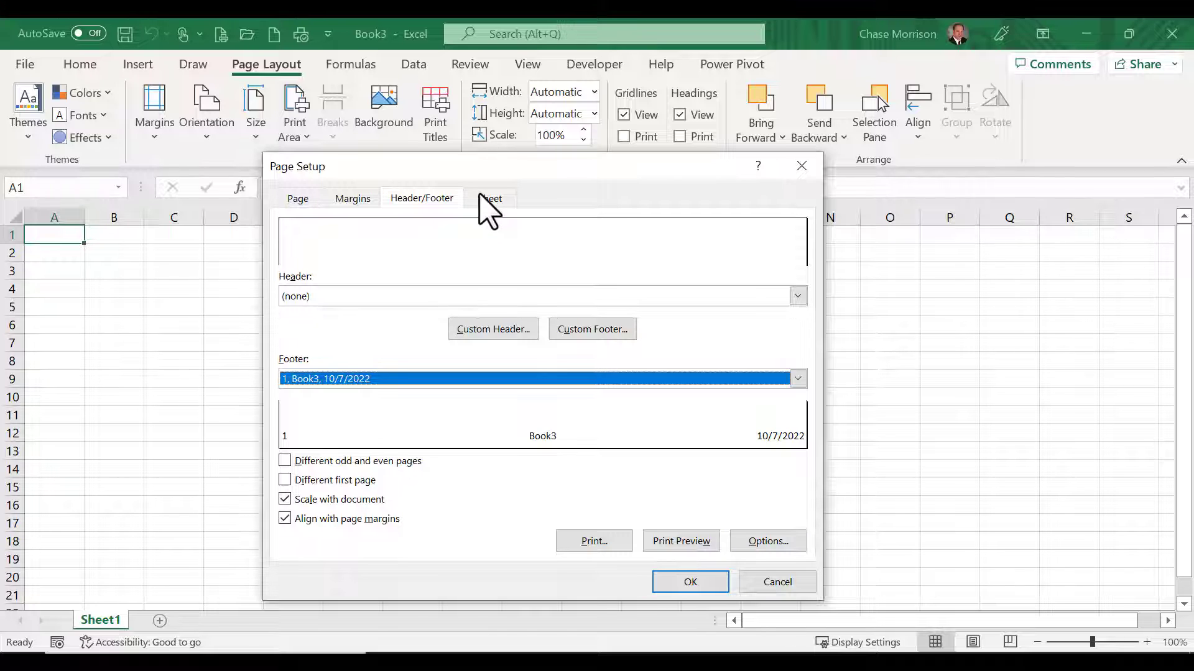
click(673, 576)
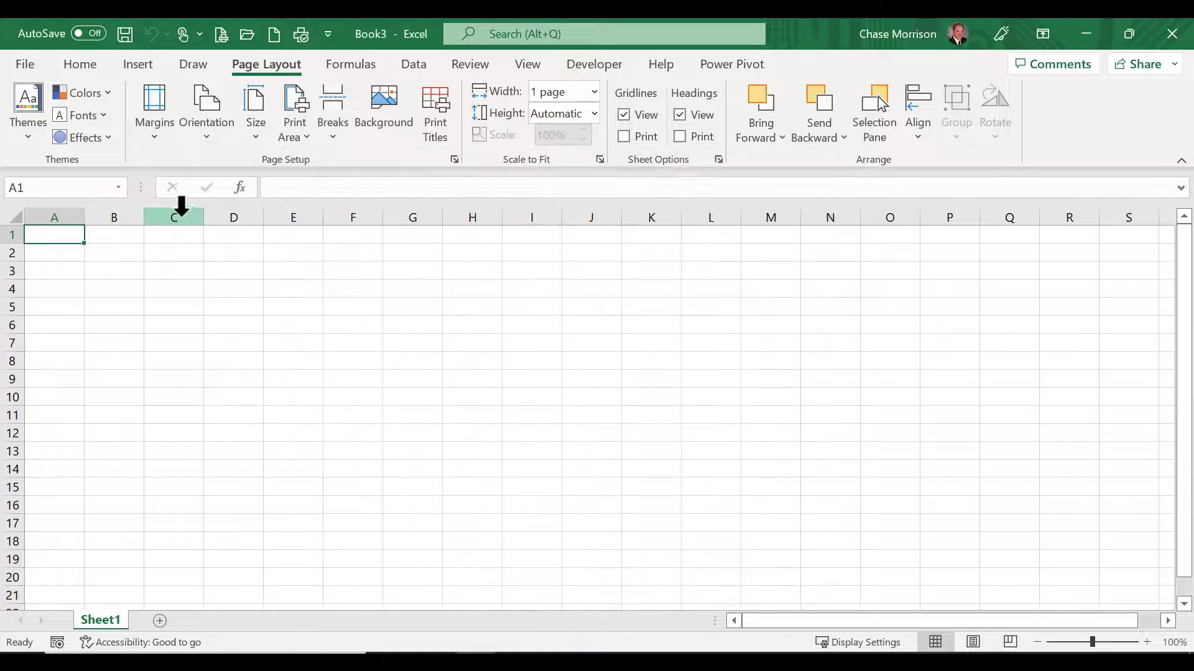
Save the workbook as an Excel Template (*.xltx) named Personal Template in the Custom Office Templates folder
click(27, 65)
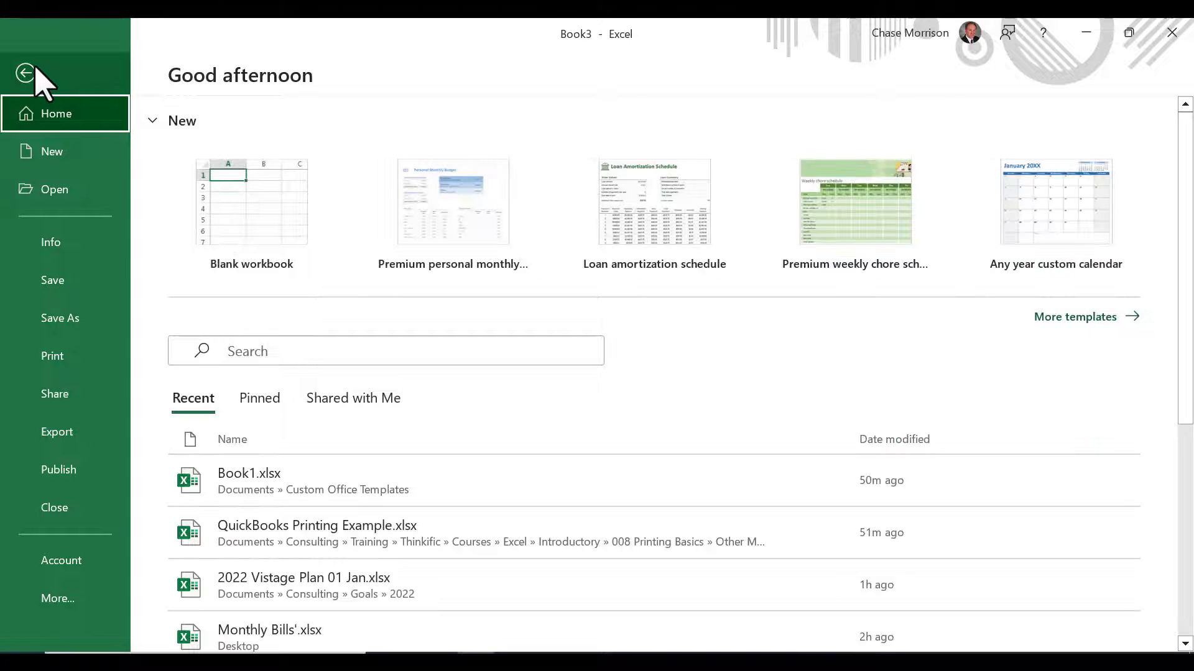
click(53, 326)
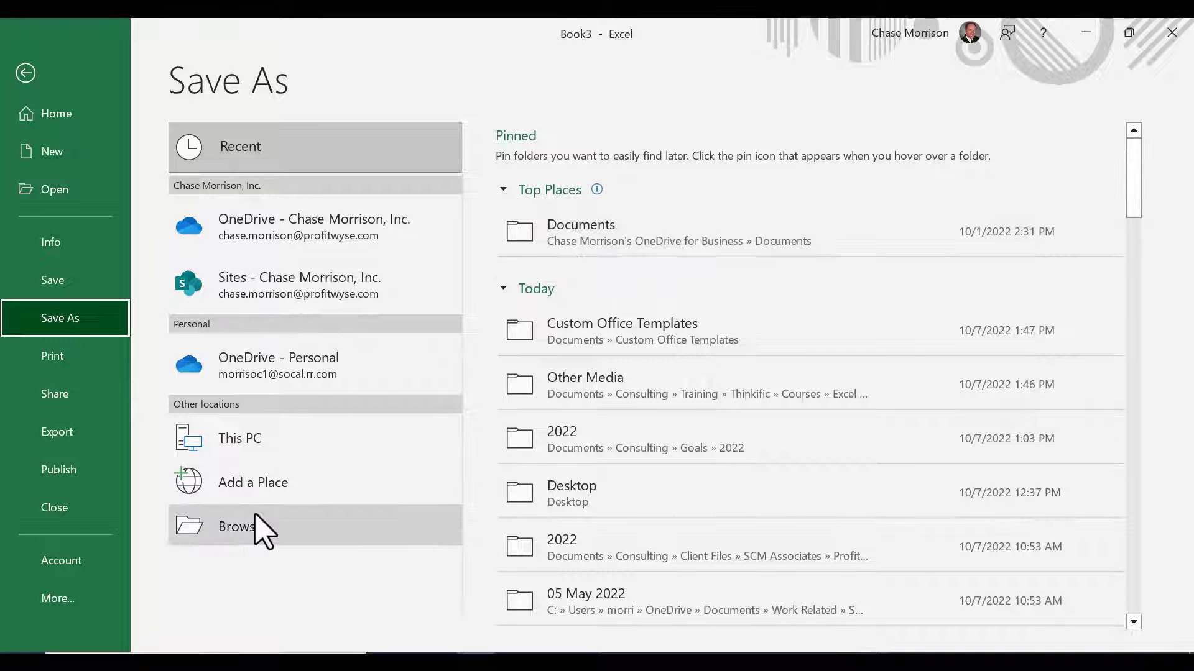
click(245, 523)
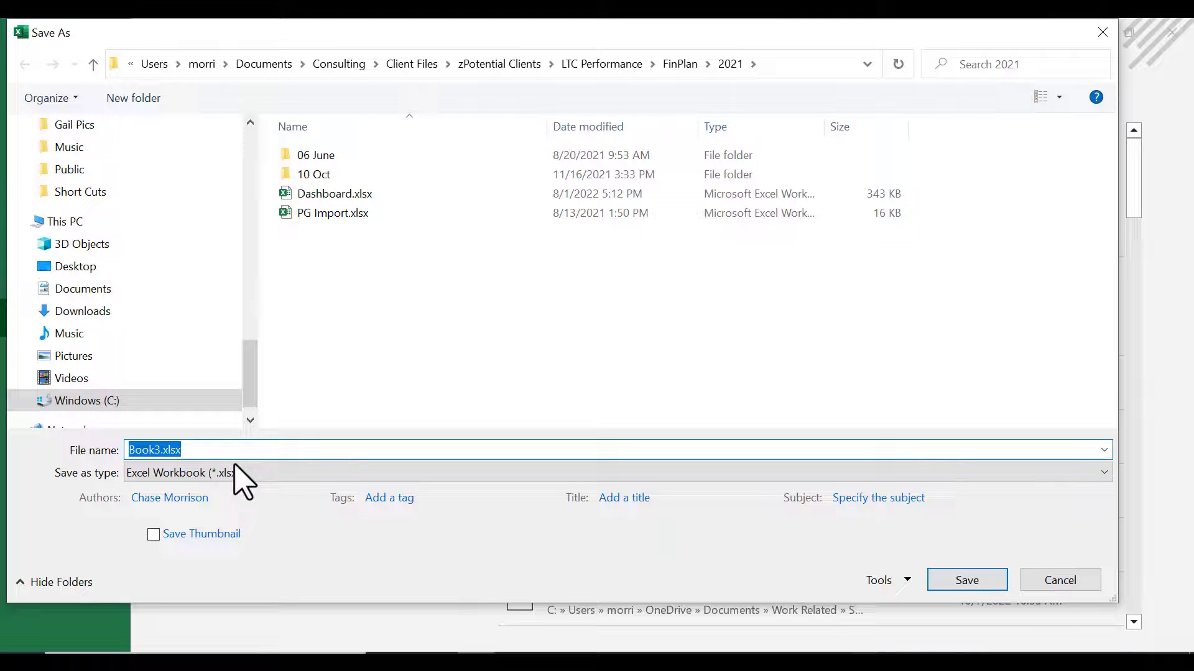
click(192, 478)
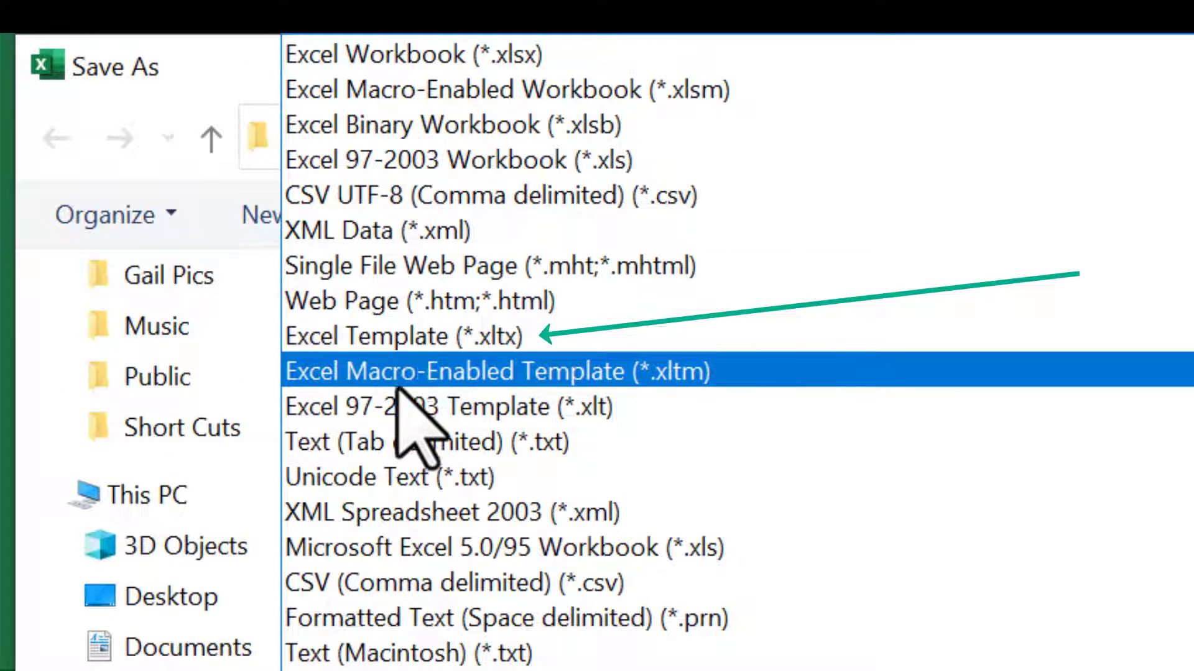
click(461, 341)
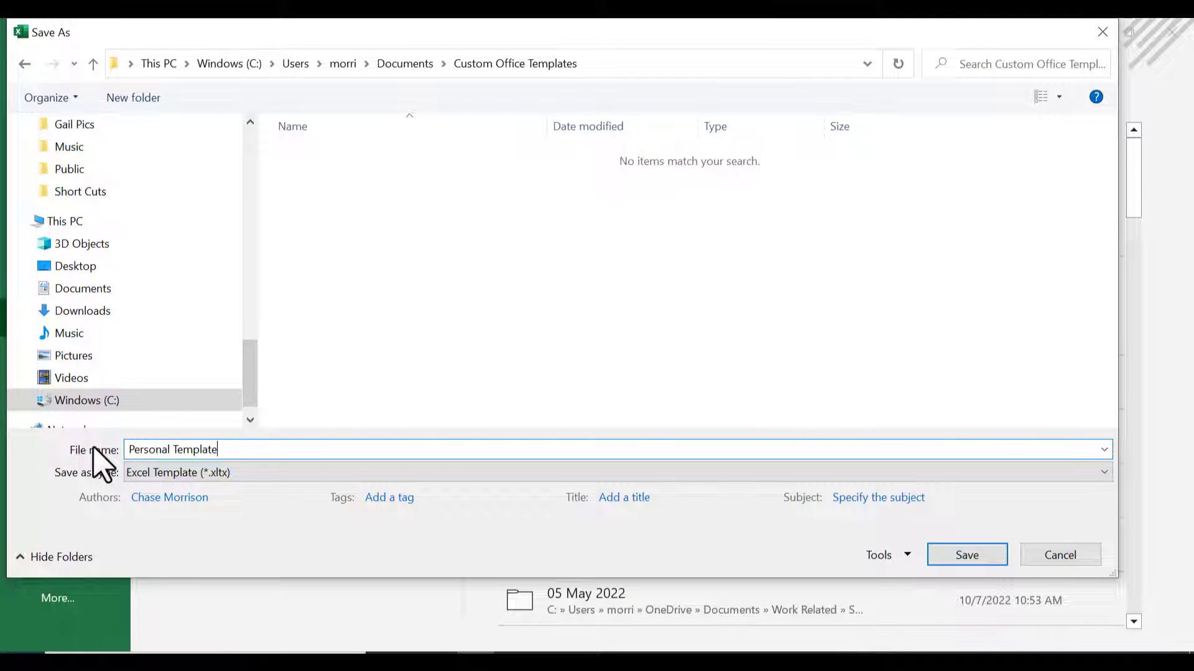
key(Return)
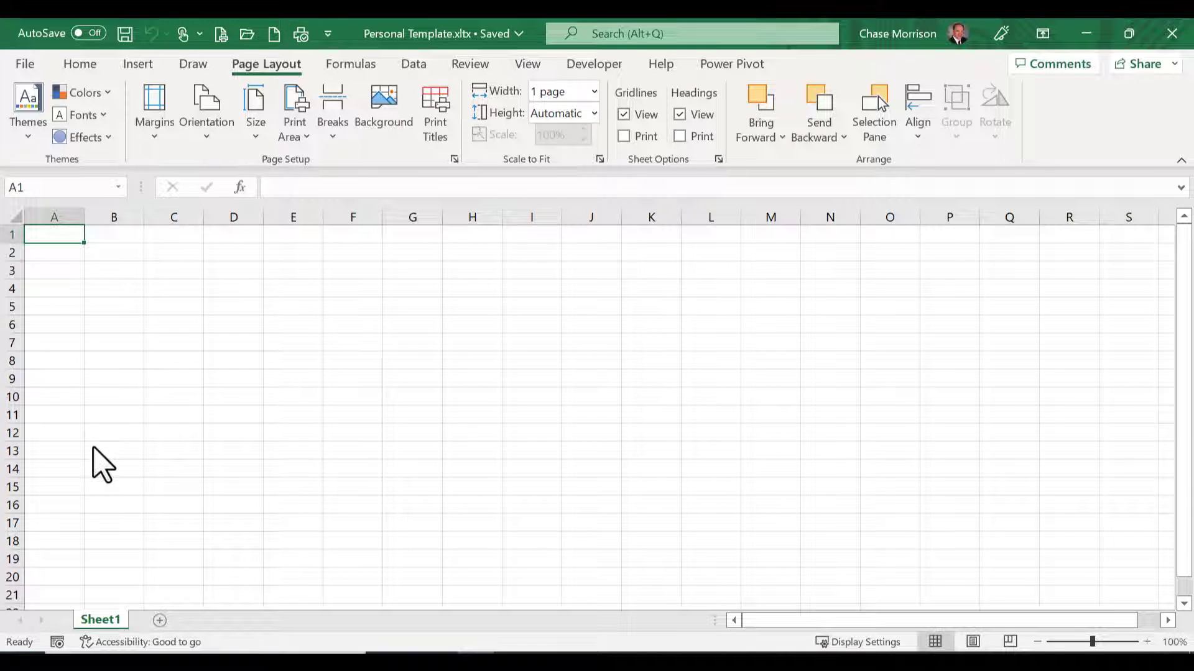
Close and restart Excel, then create a new workbook from the personal template Personal Template
click(1168, 39)
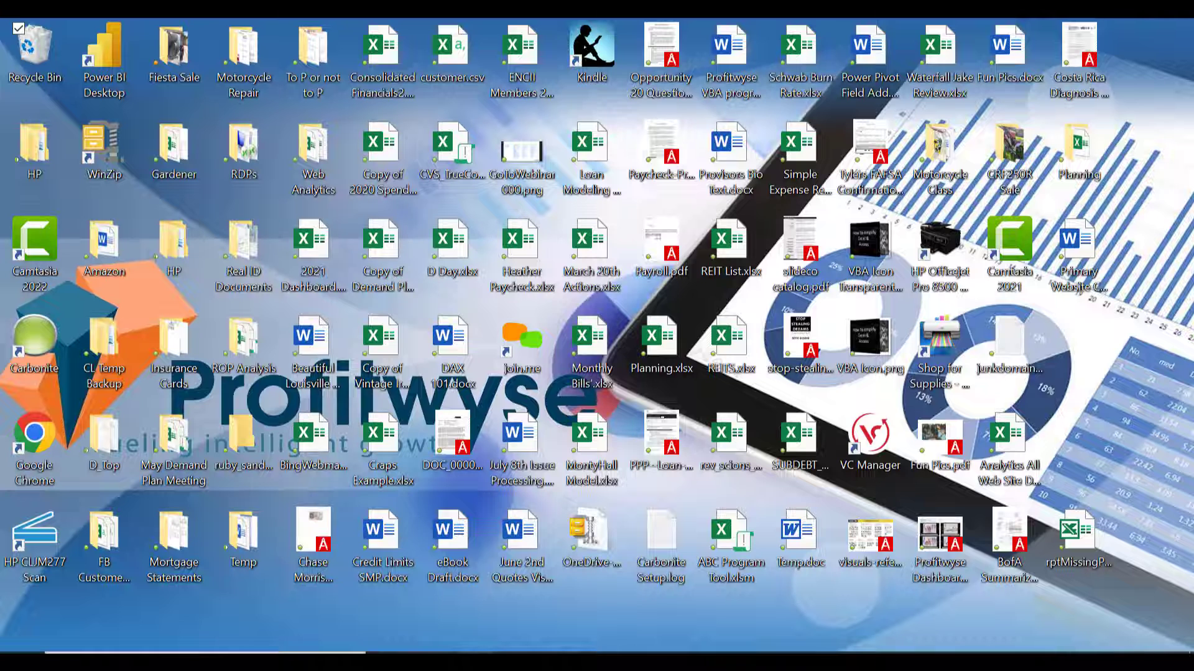
click(476, 662)
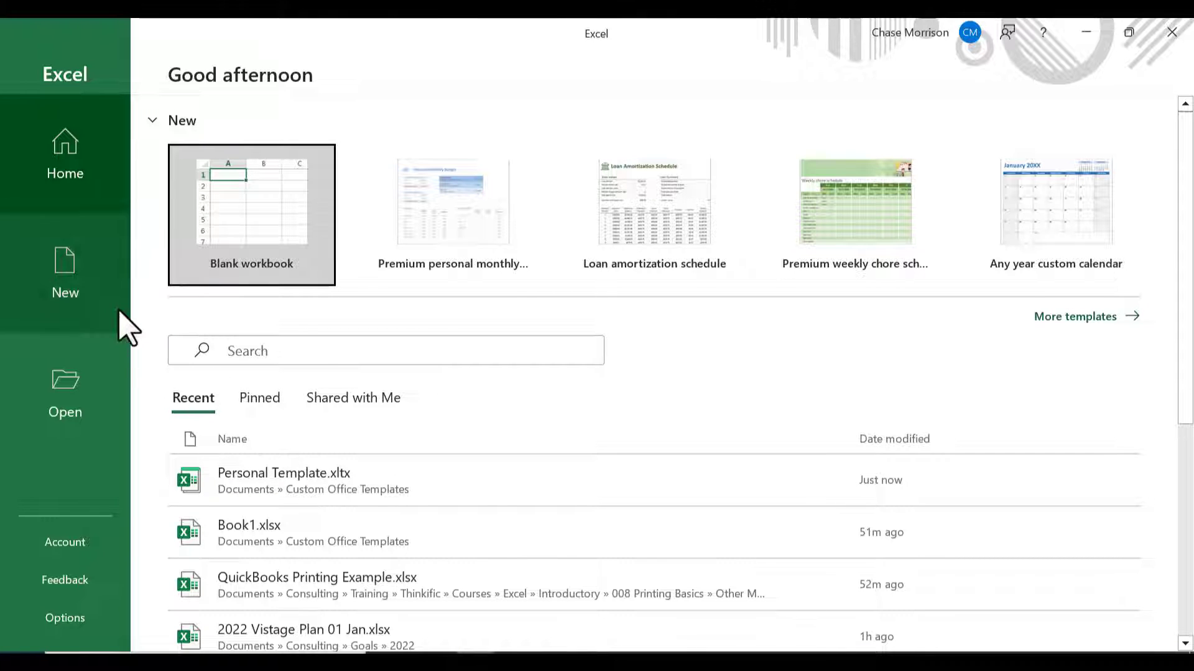
click(1051, 317)
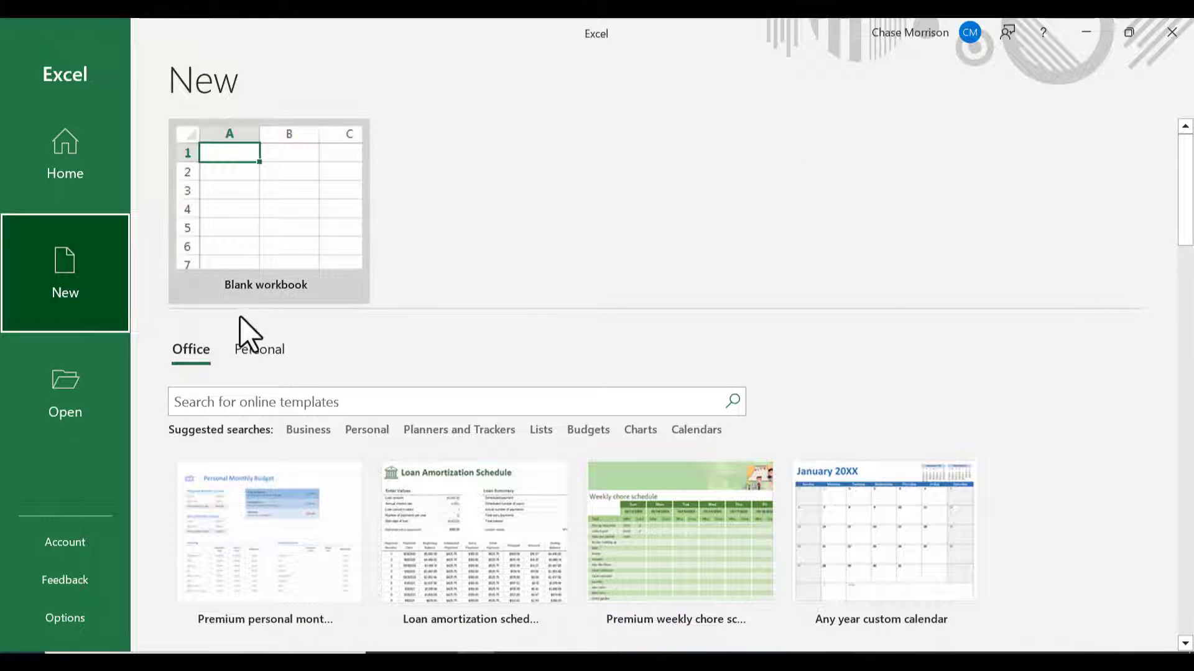
click(260, 349)
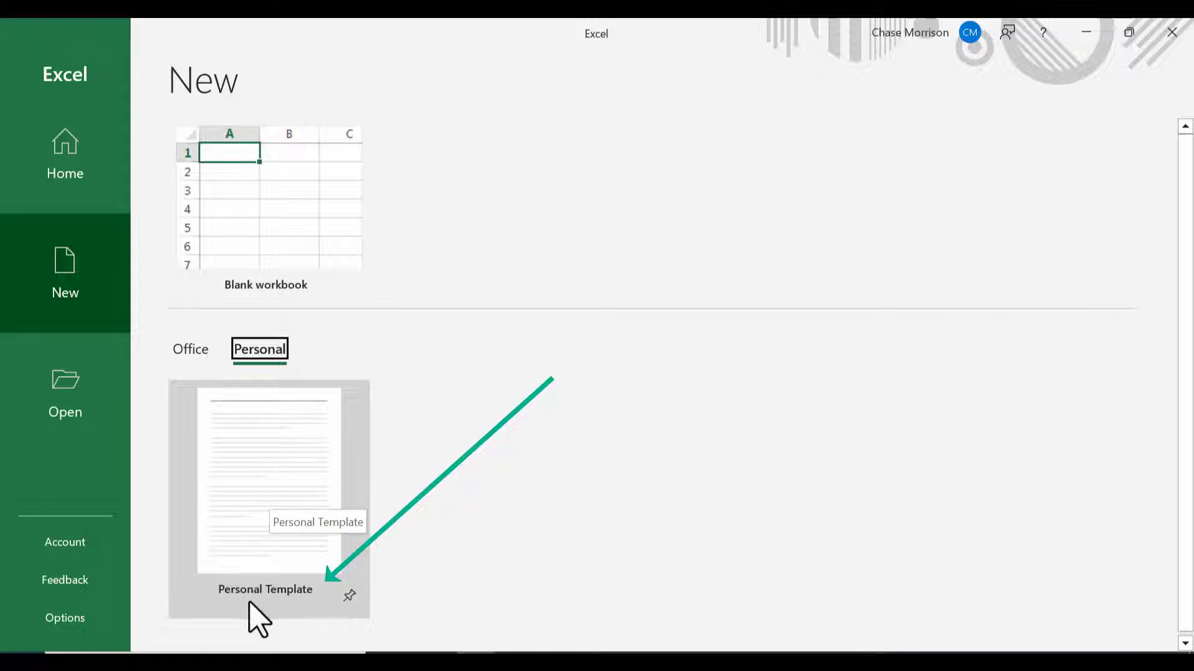
click(271, 492)
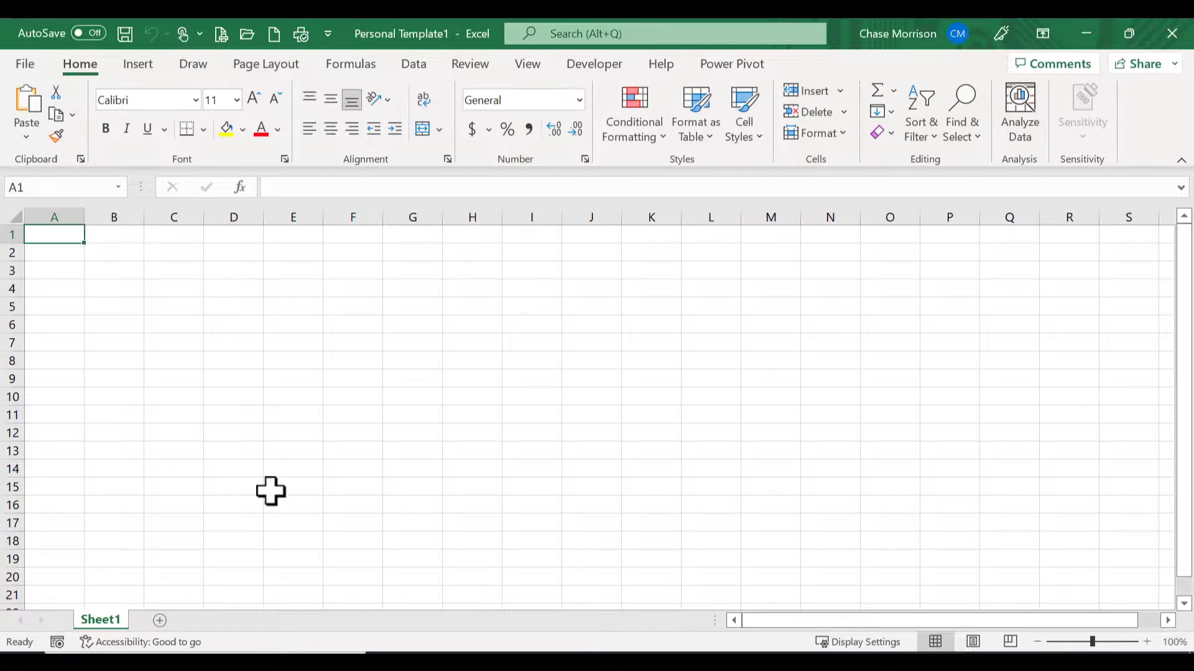
Set A1:O19 as the print area of the new workbook and check its print preview
drag(74, 235, 888, 567)
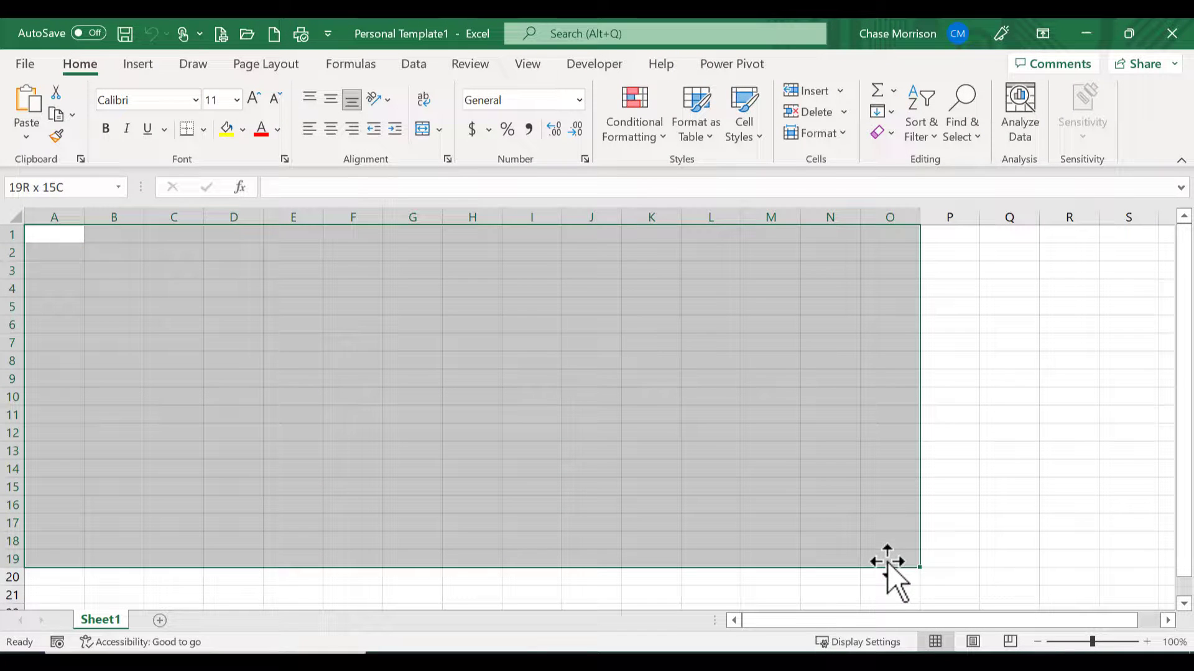
click(266, 65)
click(295, 129)
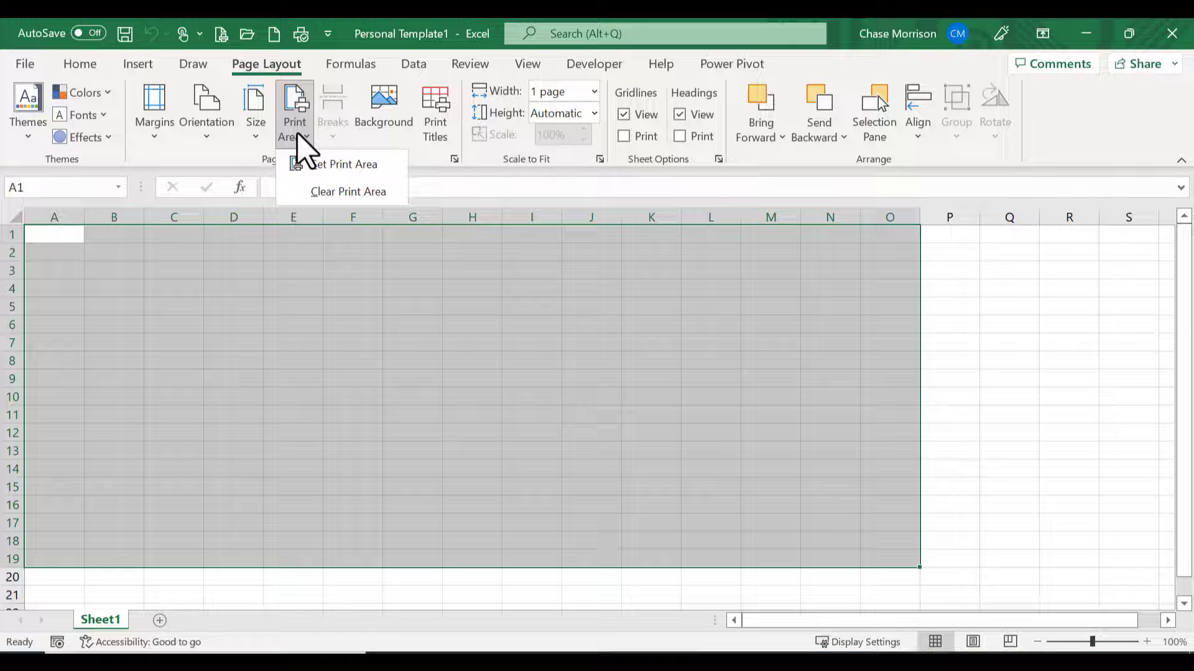
click(310, 164)
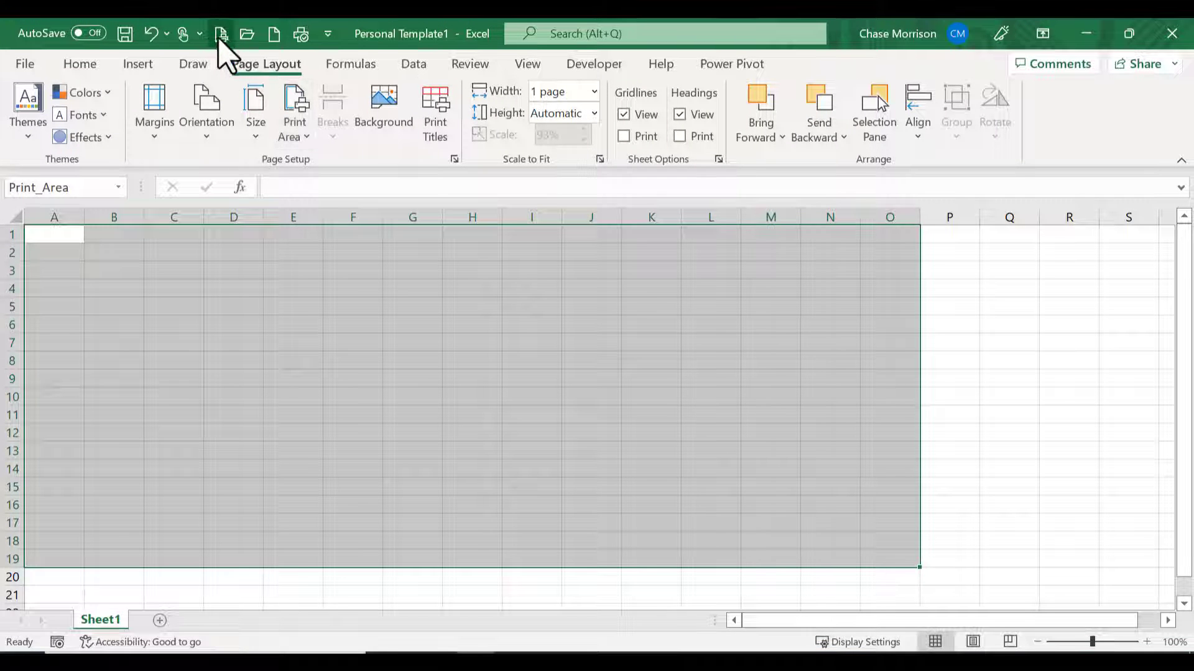
click(220, 34)
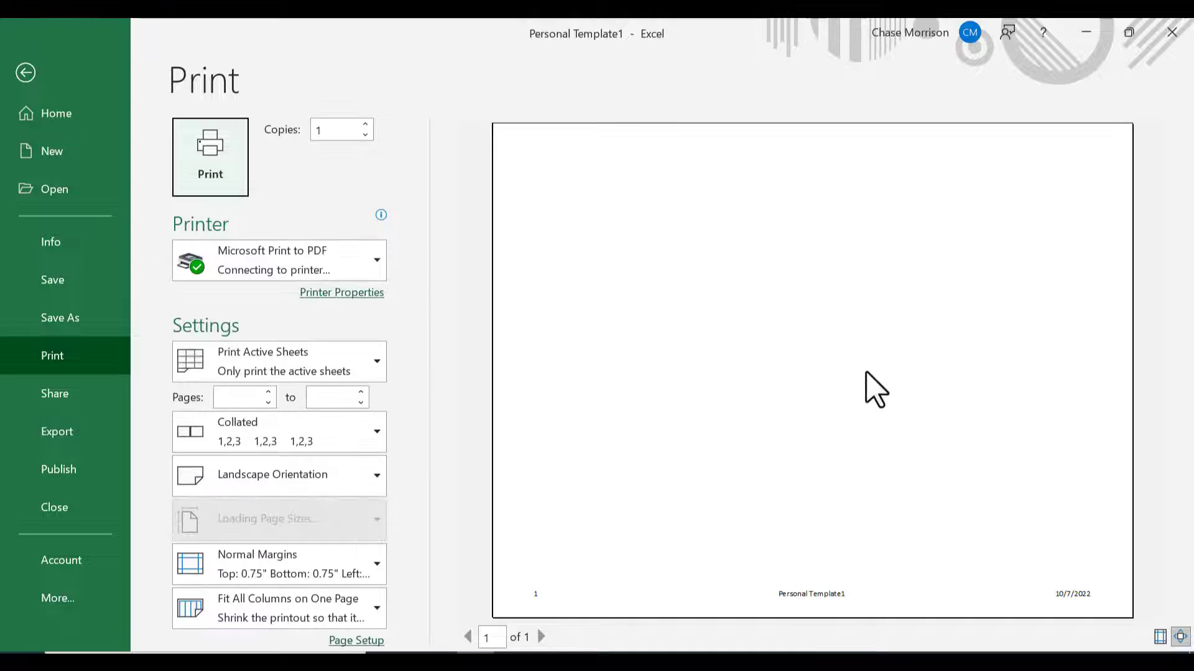